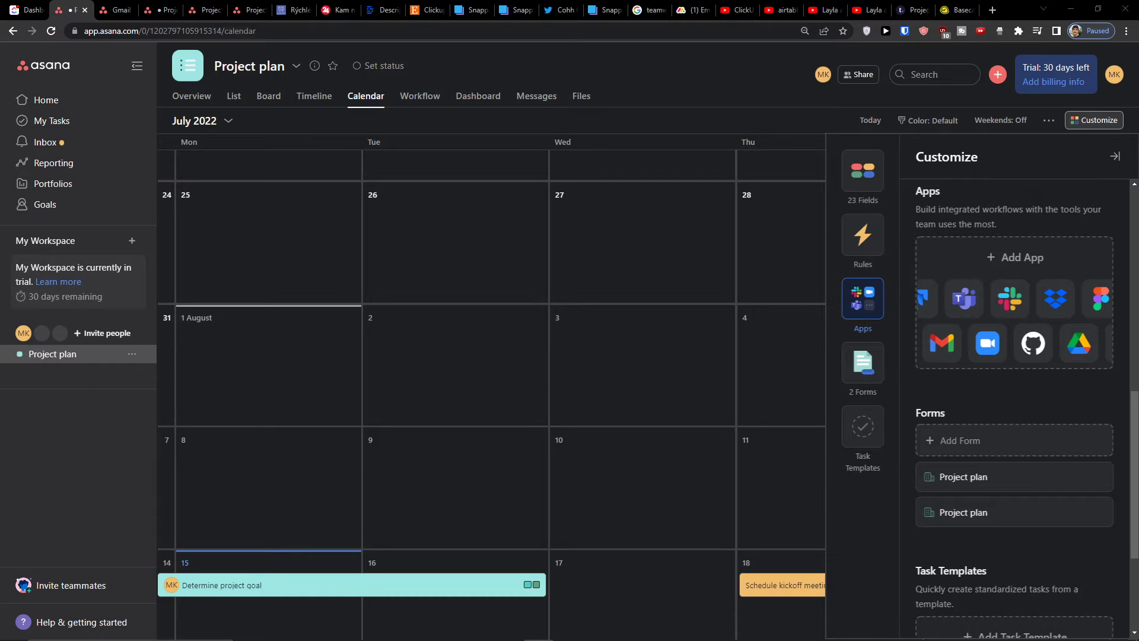
Step: Switch from Overview back to Calendar to show the July 2022 Project plan calendar without the Customize sidebar
{"action": "left_click", "coordinate": [196, 96]}
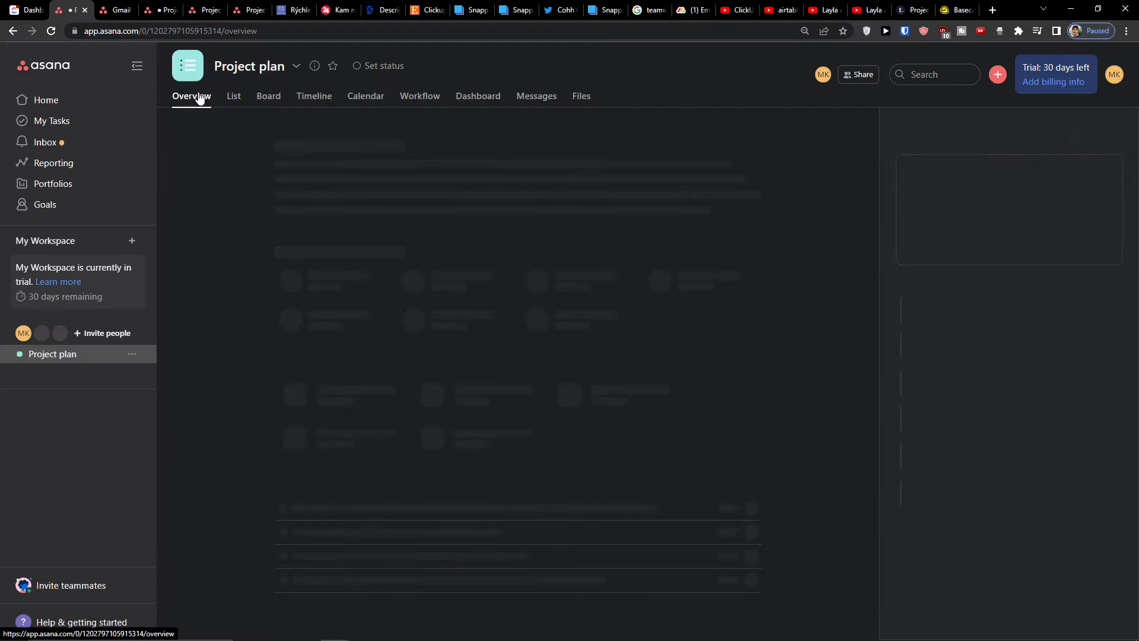
{"action": "left_click", "coordinate": [356, 101]}
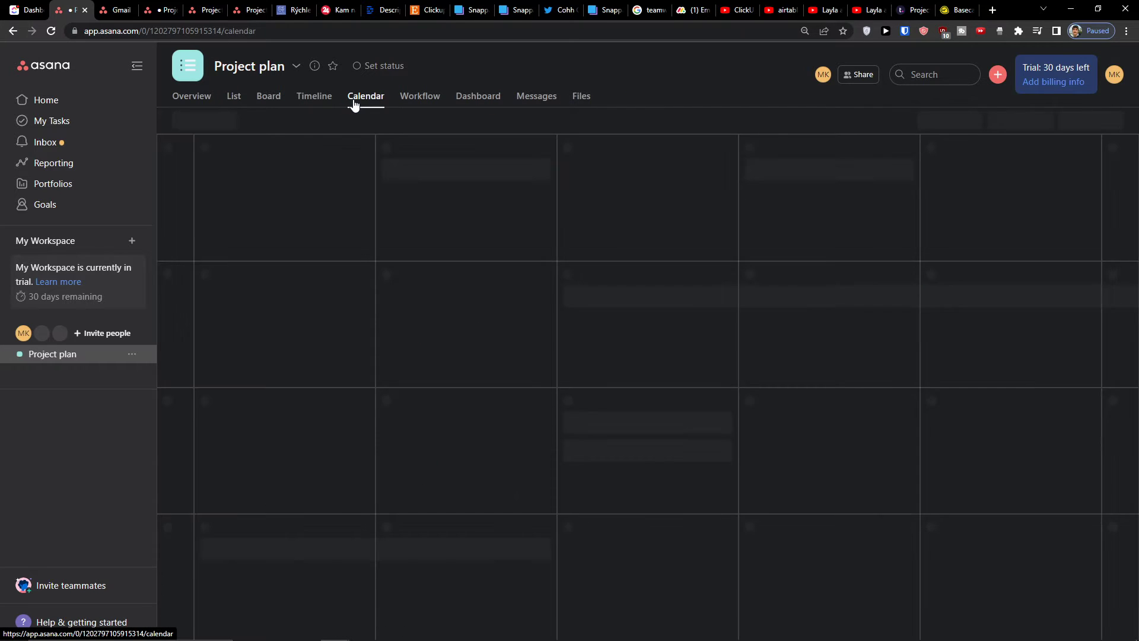
{"action": "scroll", "coordinate": [295, 238], "scroll_direction": "down", "scroll_amount": 2}
{"action": "scroll", "coordinate": [282, 262], "scroll_direction": "up", "scroll_amount": 4}
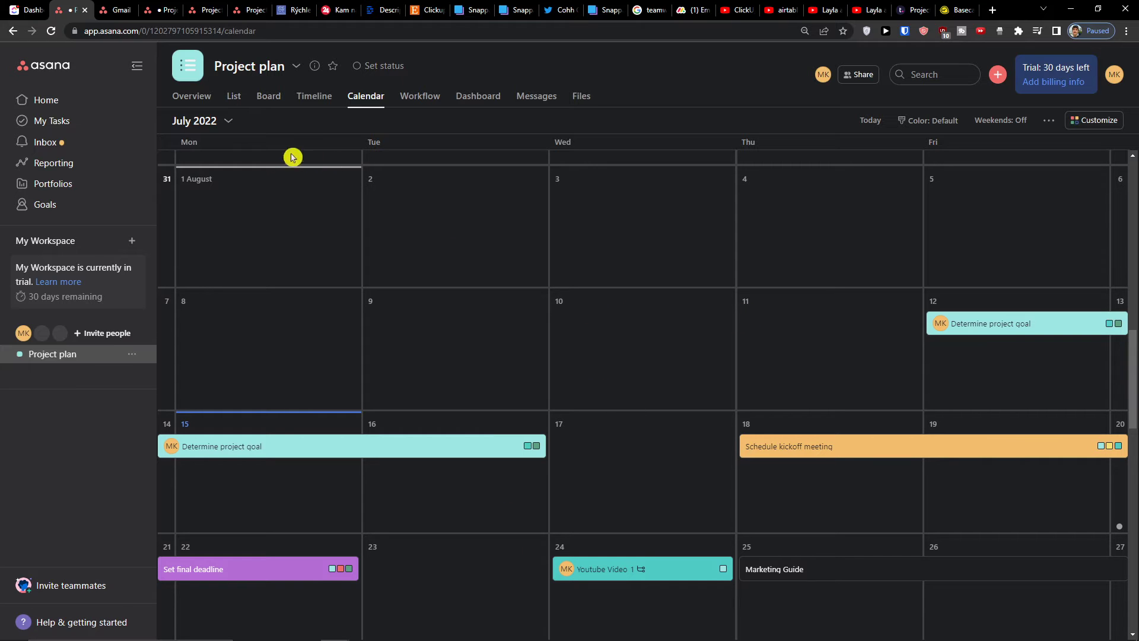
Step: Browse August and June 2022 with the month picker, then return to today's week
{"action": "left_click", "coordinate": [227, 122]}
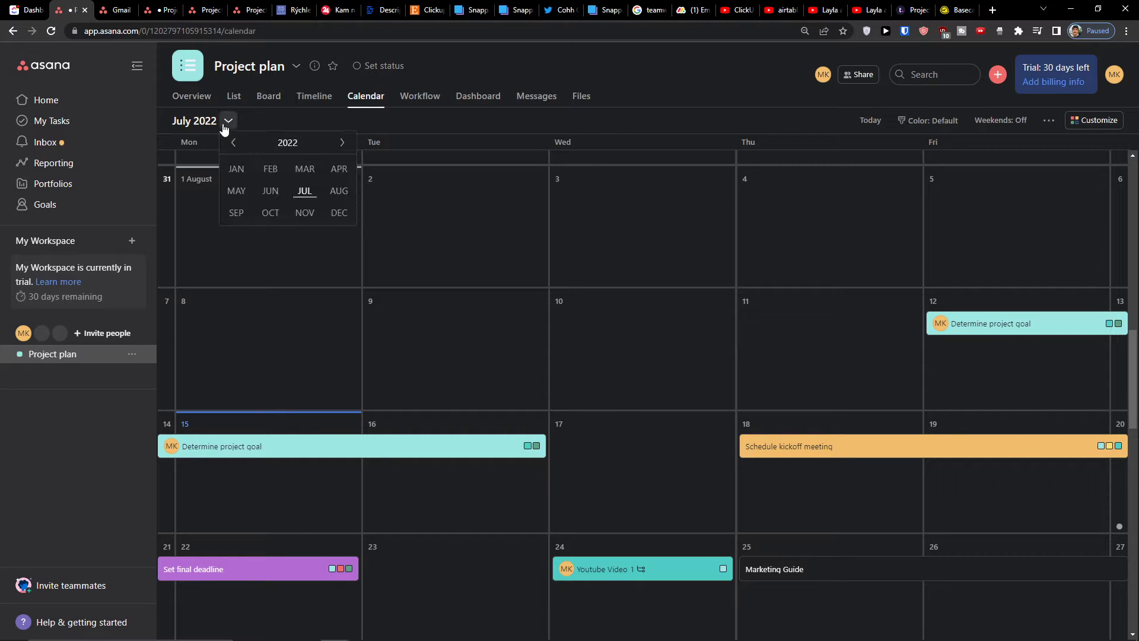
{"action": "left_click", "coordinate": [336, 193]}
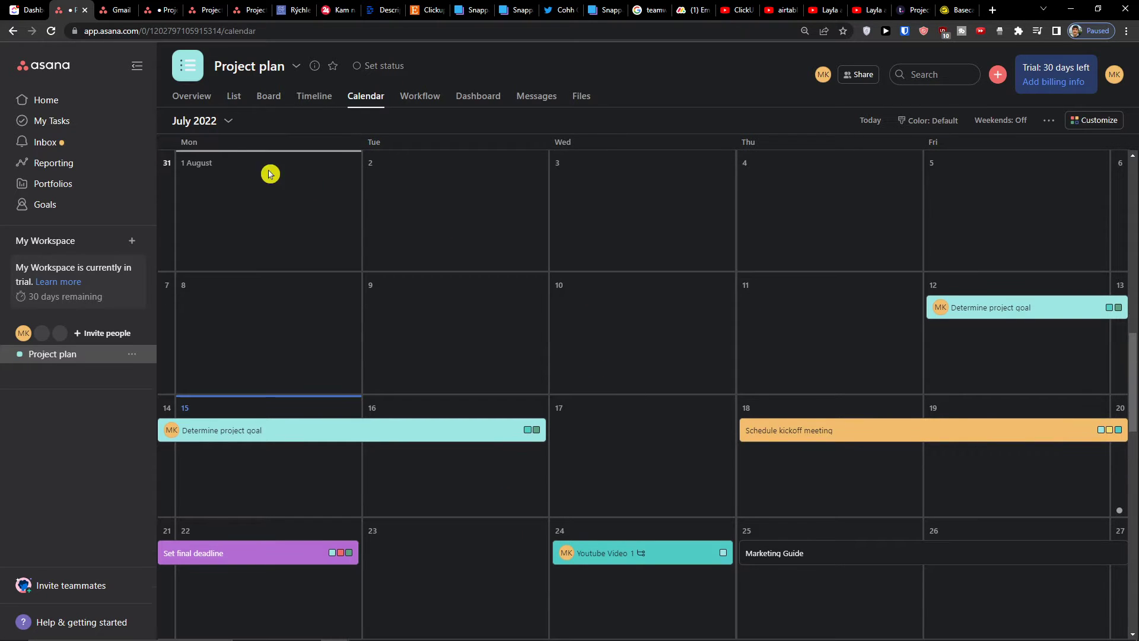
{"action": "left_click", "coordinate": [225, 122]}
{"action": "left_click", "coordinate": [331, 190]}
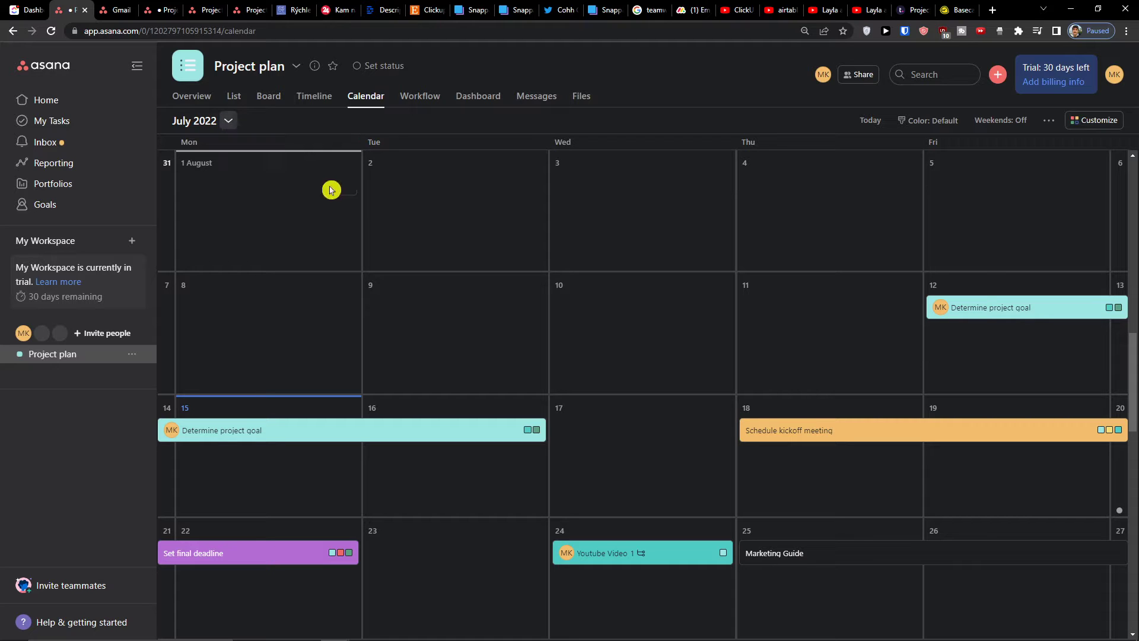
{"action": "left_click", "coordinate": [237, 129]}
{"action": "left_click", "coordinate": [270, 191]}
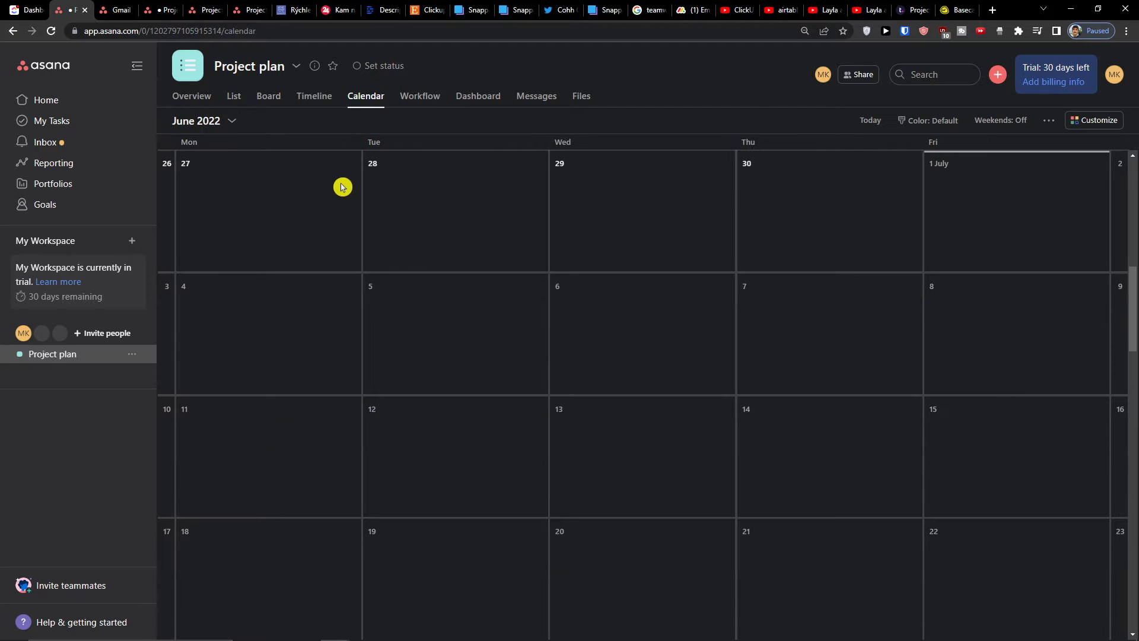
{"action": "left_click", "coordinate": [234, 125]}
{"action": "left_click", "coordinate": [287, 158]}
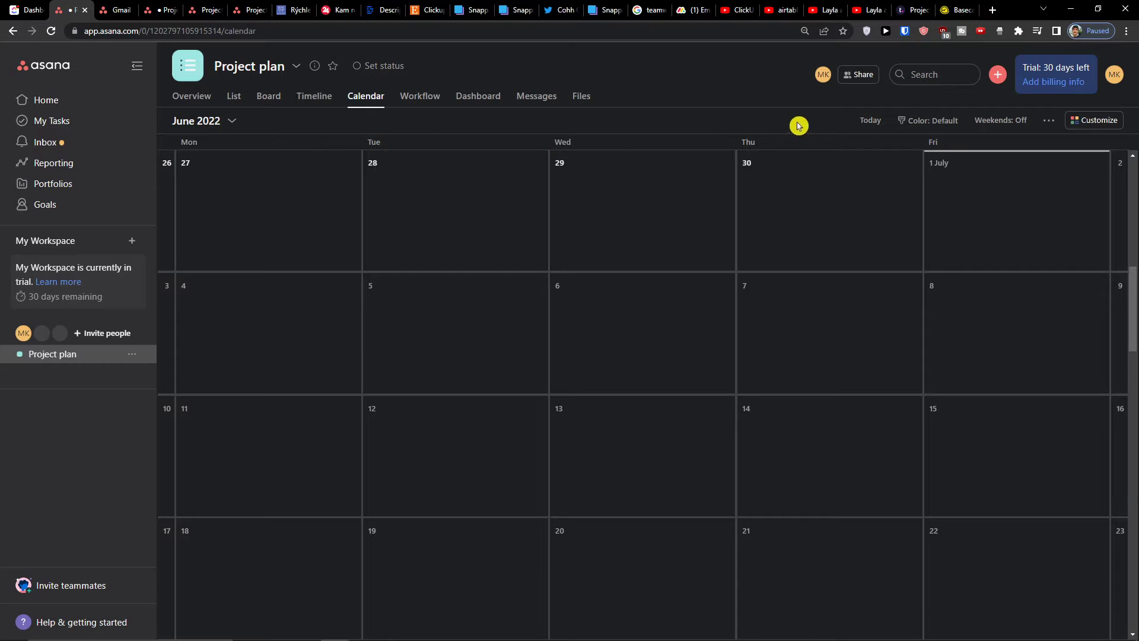
{"action": "left_click", "coordinate": [871, 120]}
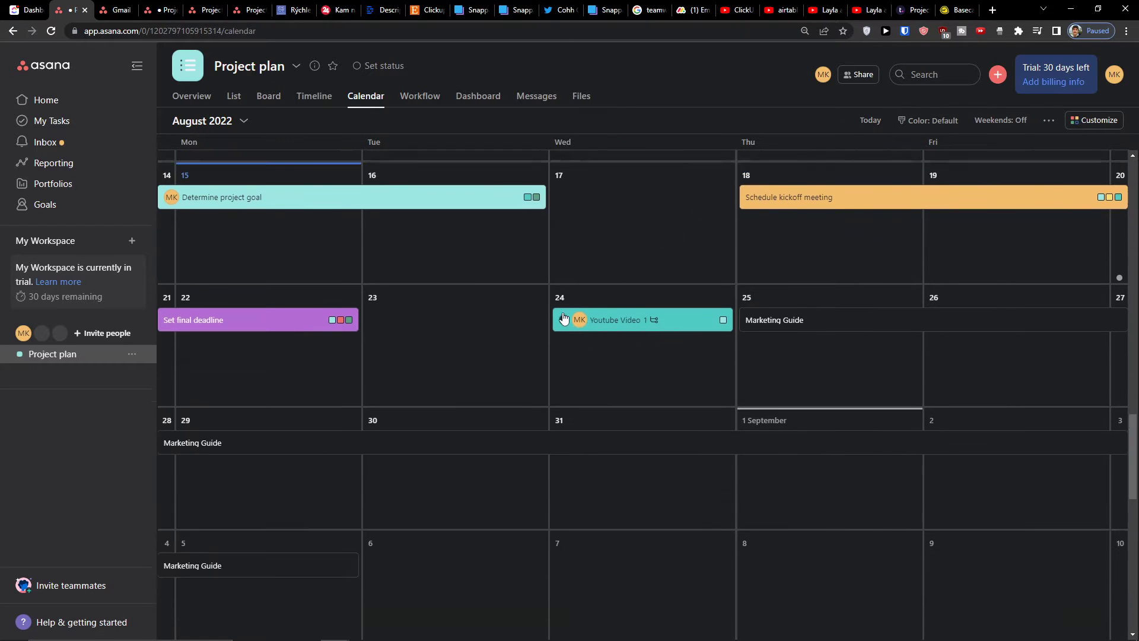
Step: Drag the Determine project goal bar so it runs from the 15th to the 17th
{"action": "scroll", "coordinate": [563, 319], "scroll_direction": "up", "scroll_amount": 2}
{"action": "mouse_move", "coordinate": [290, 325]}
{"action": "left_mouse_down"}
{"action": "mouse_move", "coordinate": [399, 339]}
{"action": "mouse_move", "coordinate": [386, 332]}
{"action": "left_mouse_up"}
{"action": "left_click", "coordinate": [186, 306]}
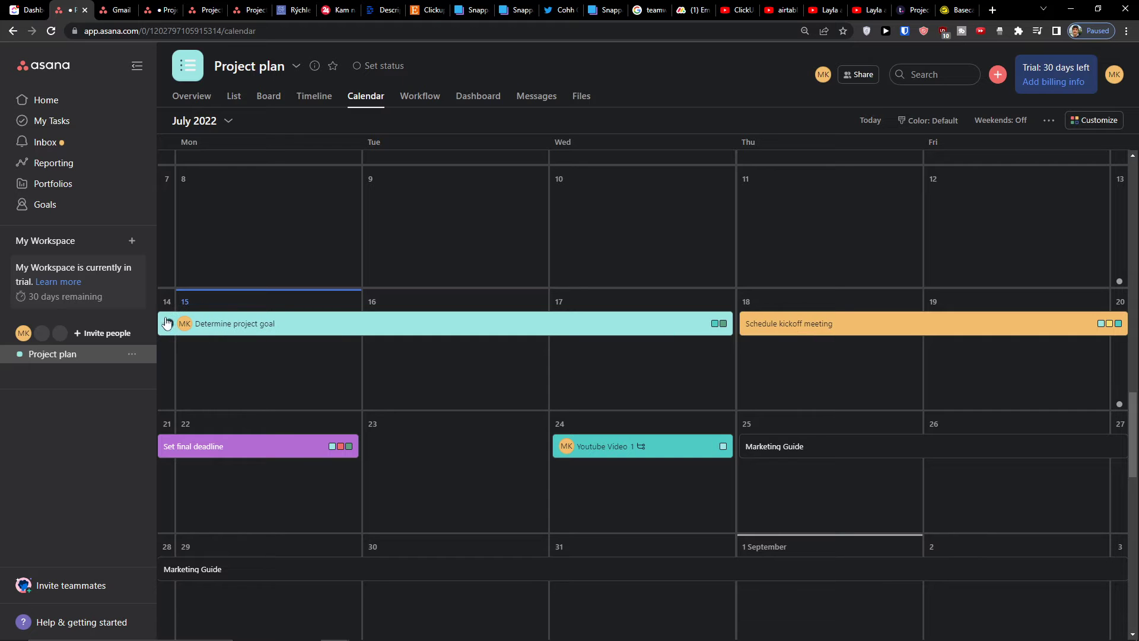
{"action": "left_click", "coordinate": [414, 264]}
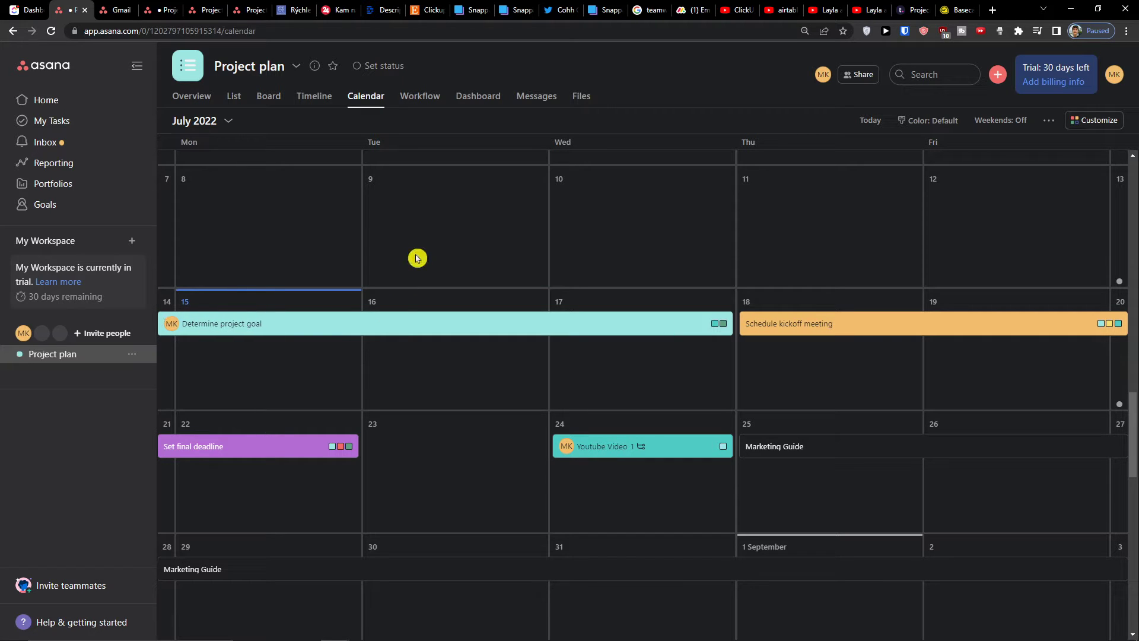
{"action": "left_click", "coordinate": [374, 324]}
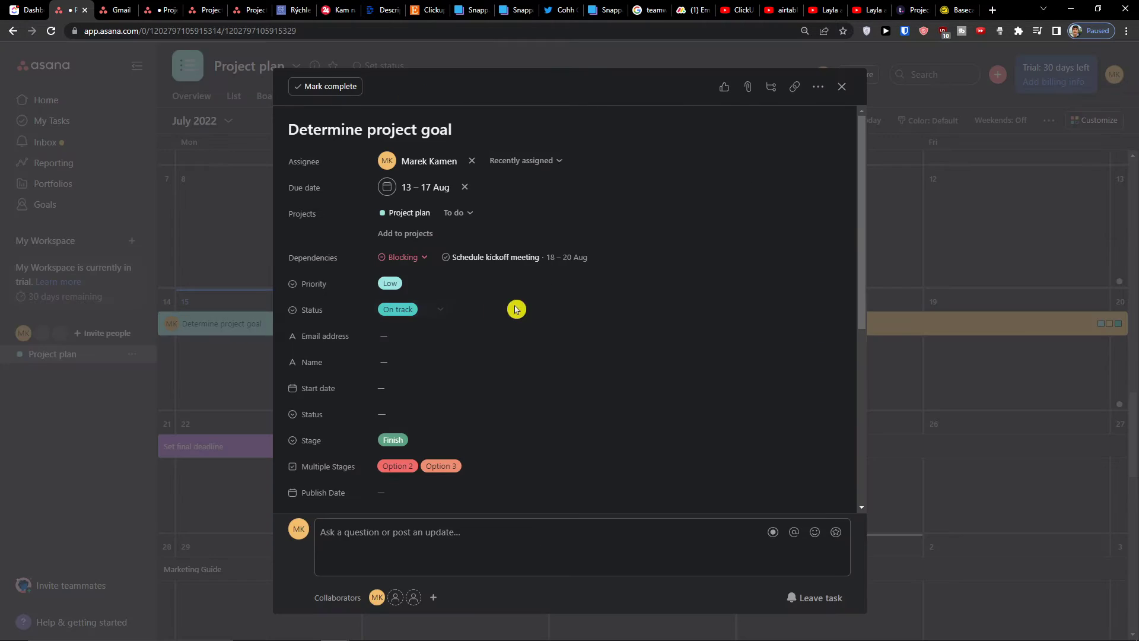
{"action": "left_click", "coordinate": [395, 211]}
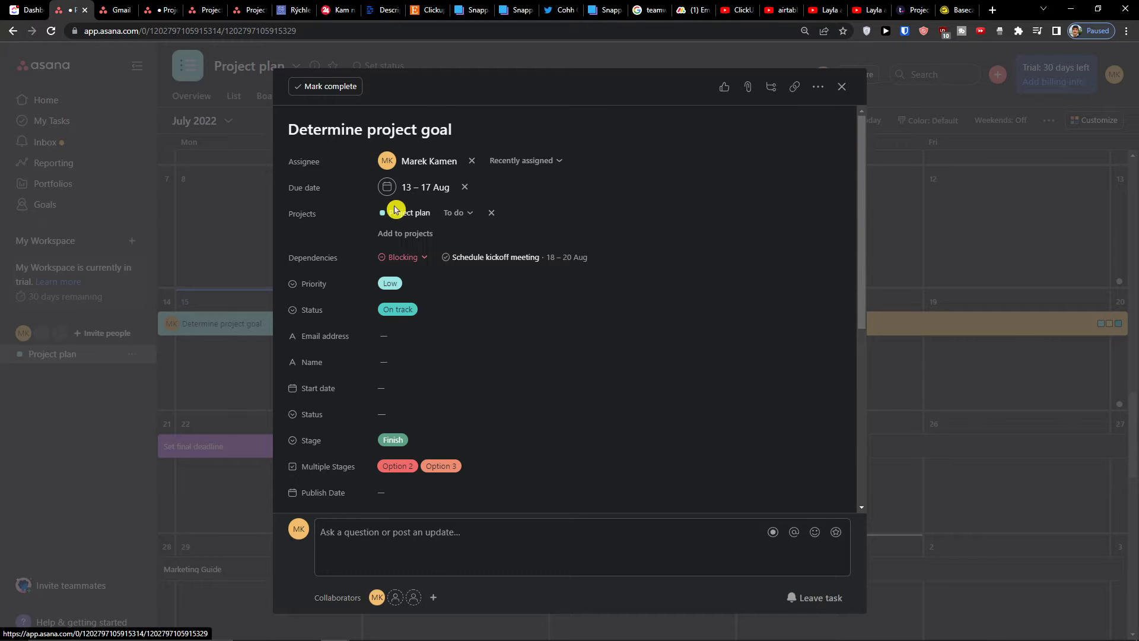
{"action": "left_click", "coordinate": [389, 258]}
{"action": "left_click", "coordinate": [511, 293]}
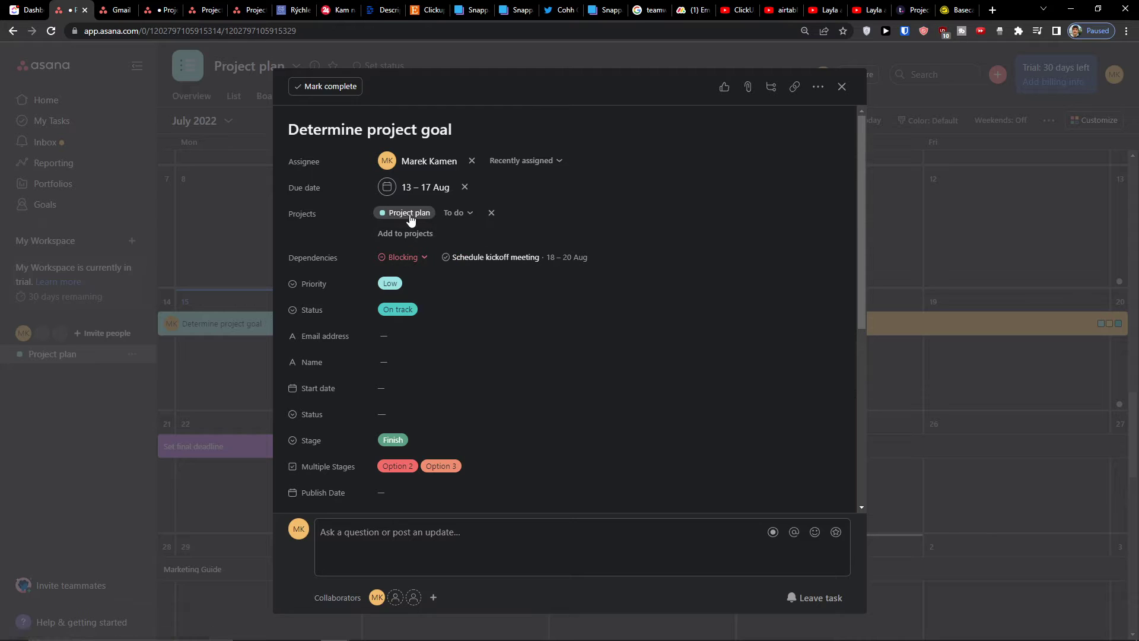
{"action": "scroll", "coordinate": [402, 416], "scroll_direction": "down", "scroll_amount": 3}
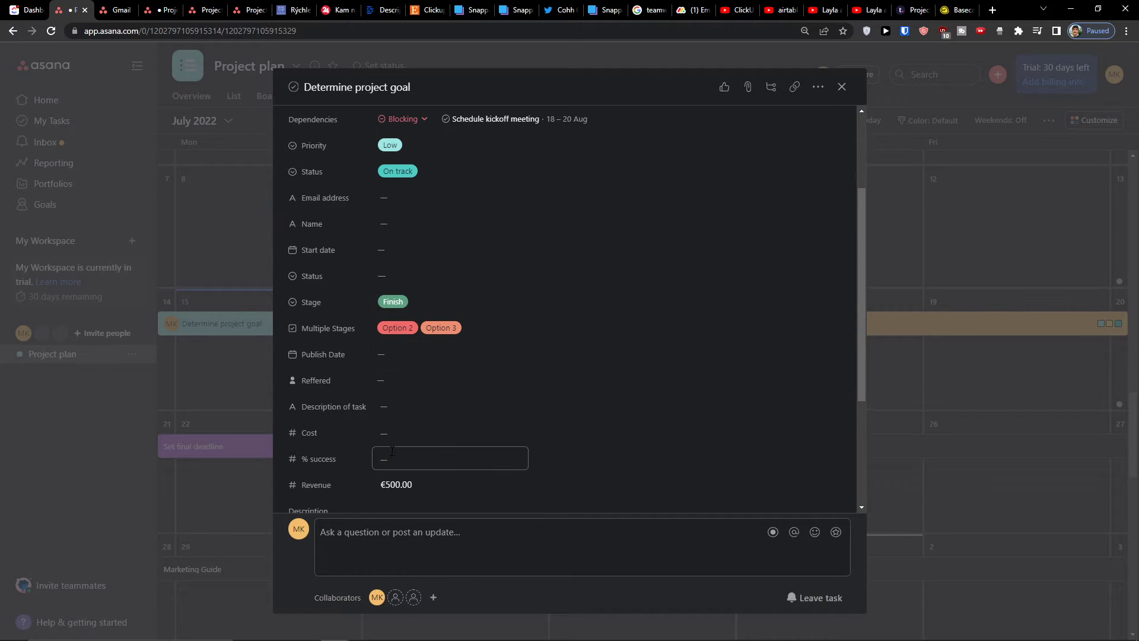
{"action": "scroll", "coordinate": [399, 416], "scroll_direction": "down", "scroll_amount": 3}
{"action": "scroll", "coordinate": [396, 350], "scroll_direction": "up", "scroll_amount": 3}
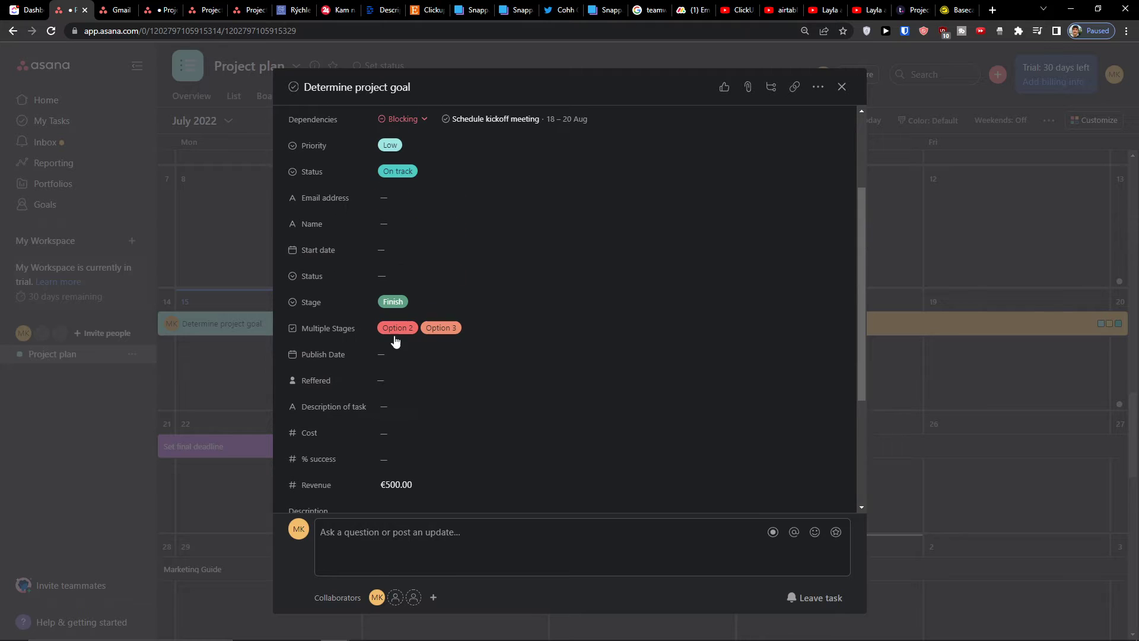
{"action": "left_click", "coordinate": [841, 87]}
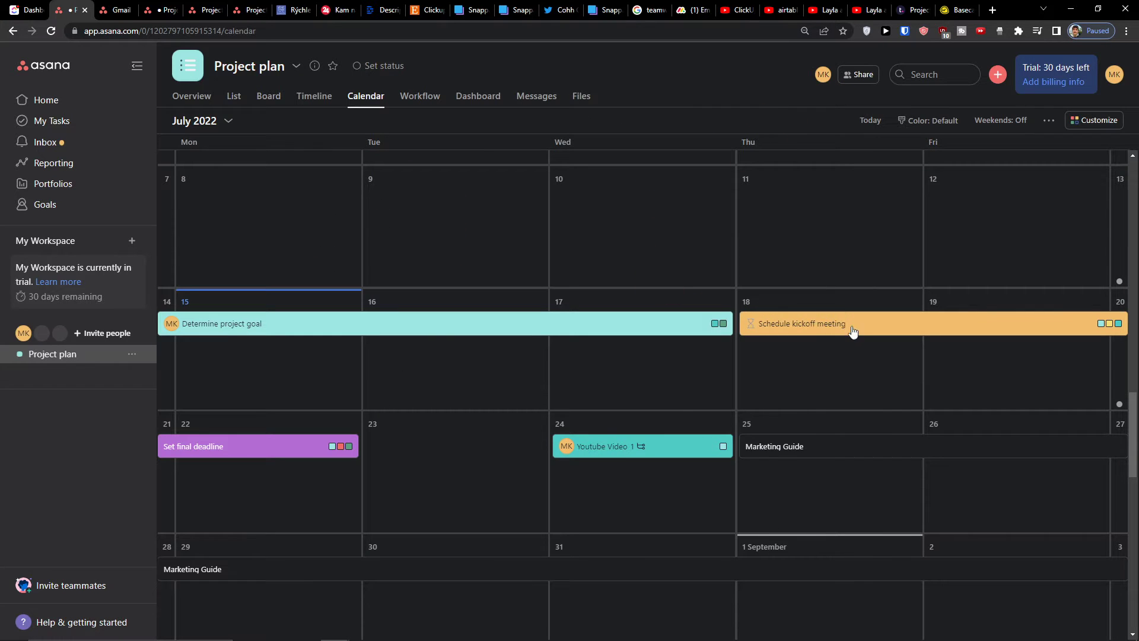
Step: Drag Schedule kickoff meeting from Thu 18 to Wed 10–Fri 12, then return to today's week
{"action": "scroll", "coordinate": [692, 521], "scroll_direction": "up", "scroll_amount": 10}
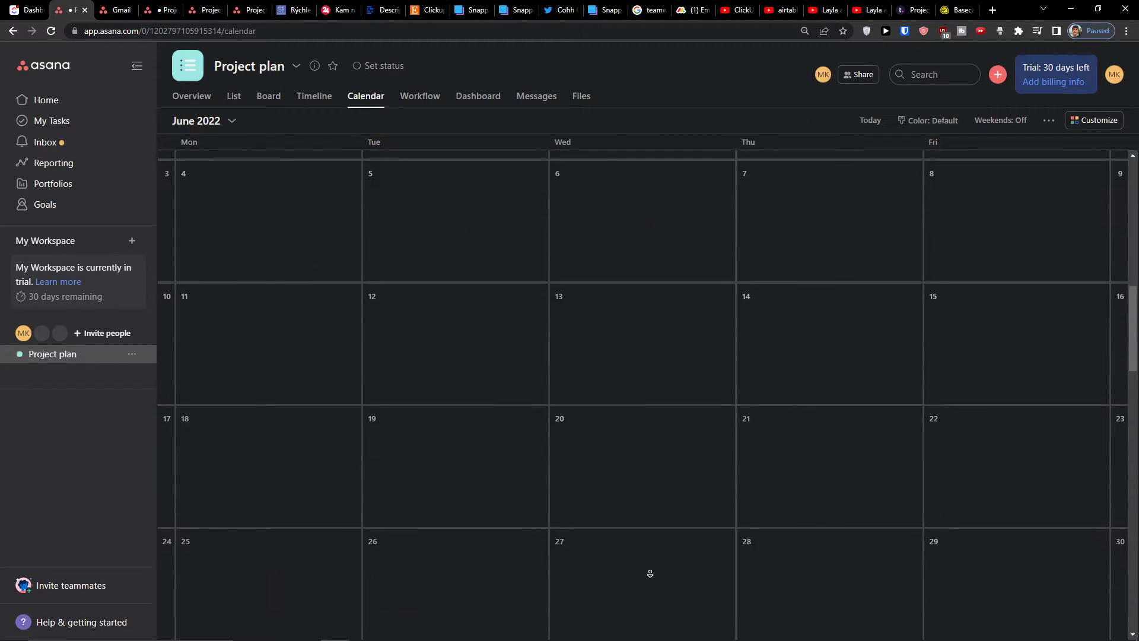
{"action": "scroll", "coordinate": [649, 572], "scroll_direction": "down", "scroll_amount": 6}
{"action": "scroll", "coordinate": [648, 595], "scroll_direction": "down", "scroll_amount": 4}
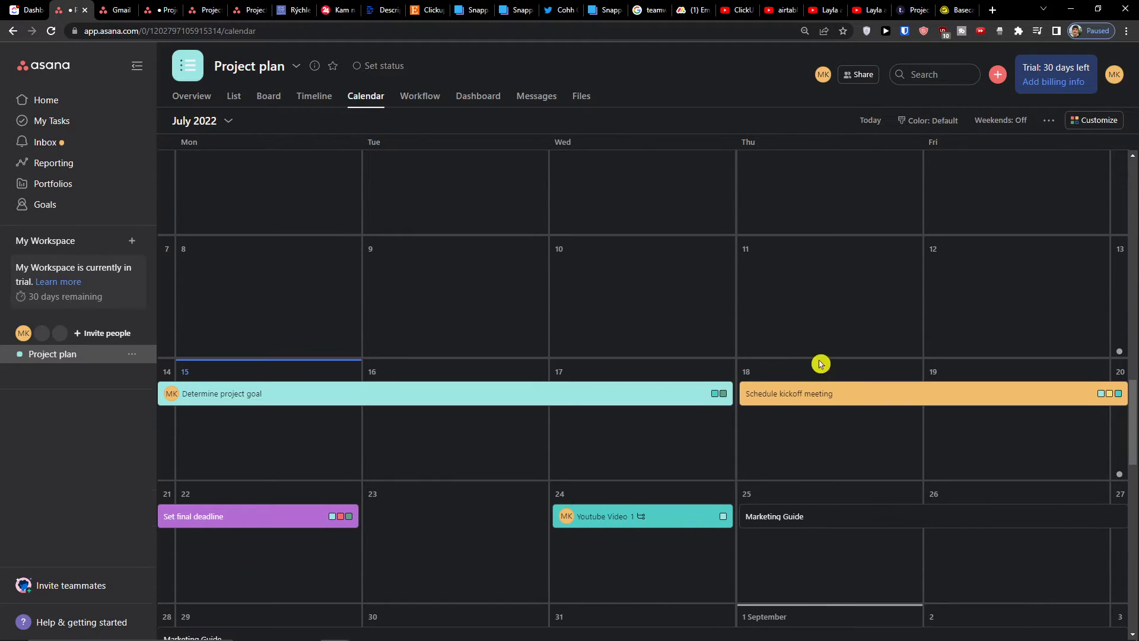
{"action": "left_click_drag", "start_coordinate": [822, 396], "coordinate": [673, 321]}
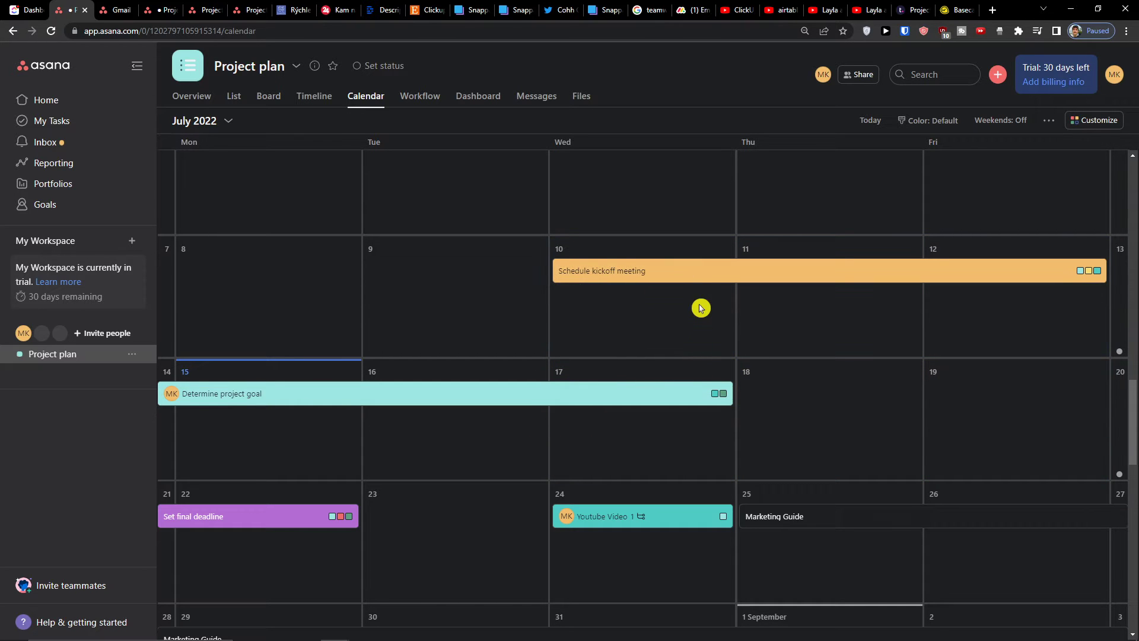
{"action": "left_click", "coordinate": [872, 120]}
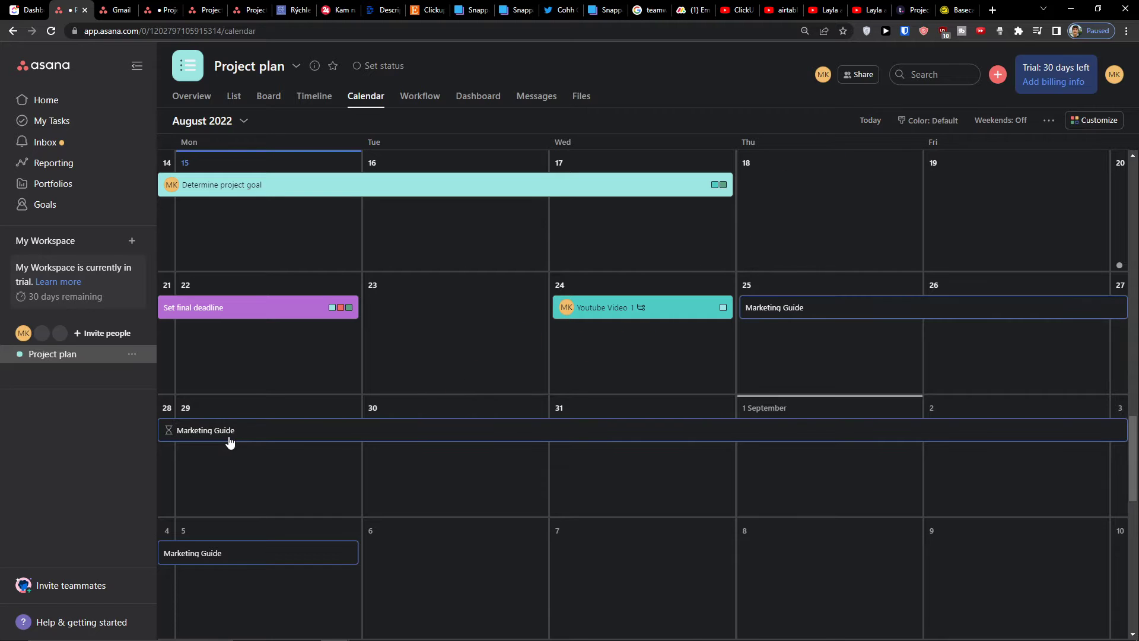
Step: Remove the Set final deadline dependency from the Marketing Guide task and close its details
{"action": "left_click", "coordinate": [593, 439]}
{"action": "left_click", "coordinate": [404, 257]}
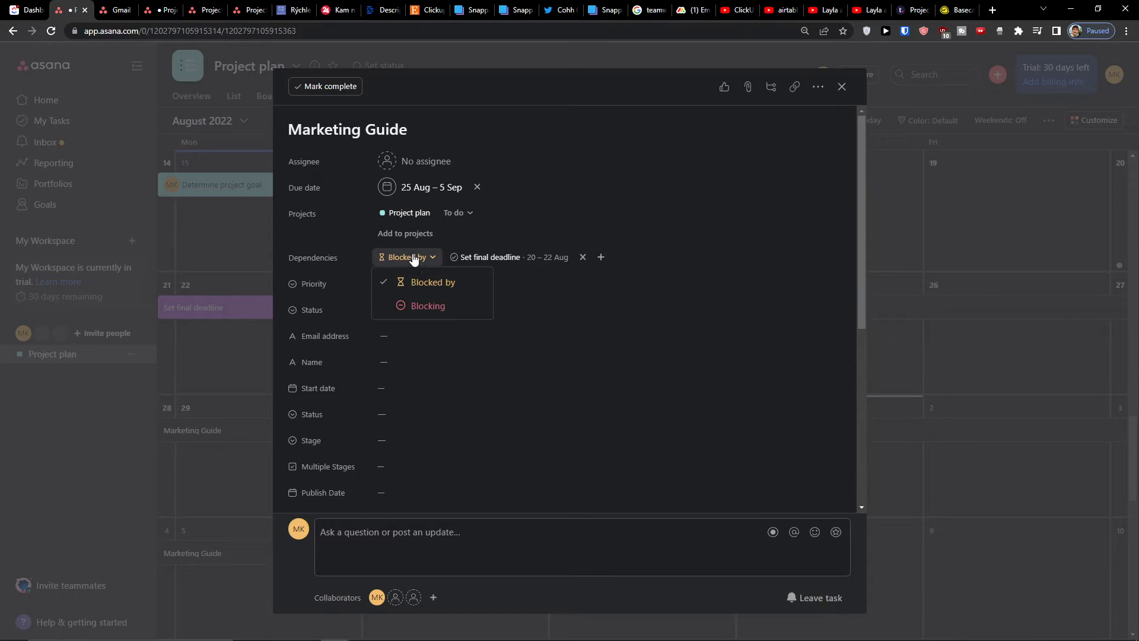
{"action": "left_click", "coordinate": [399, 283]}
{"action": "right_click", "coordinate": [402, 257]}
{"action": "left_click", "coordinate": [568, 252]}
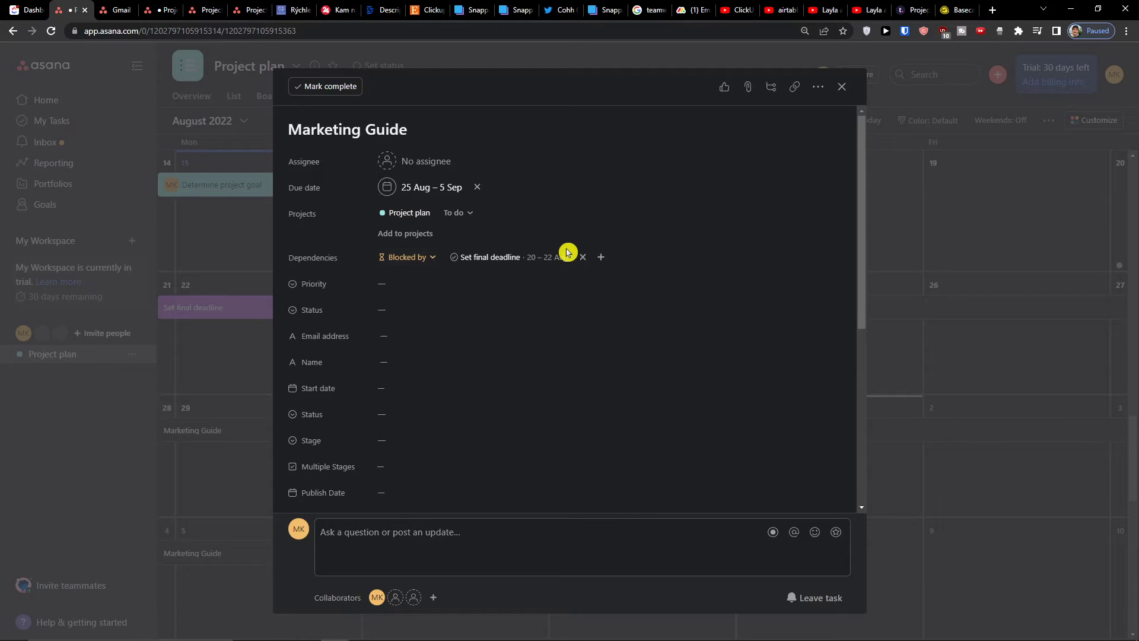
{"action": "left_click", "coordinate": [590, 260]}
{"action": "left_click", "coordinate": [966, 267]}
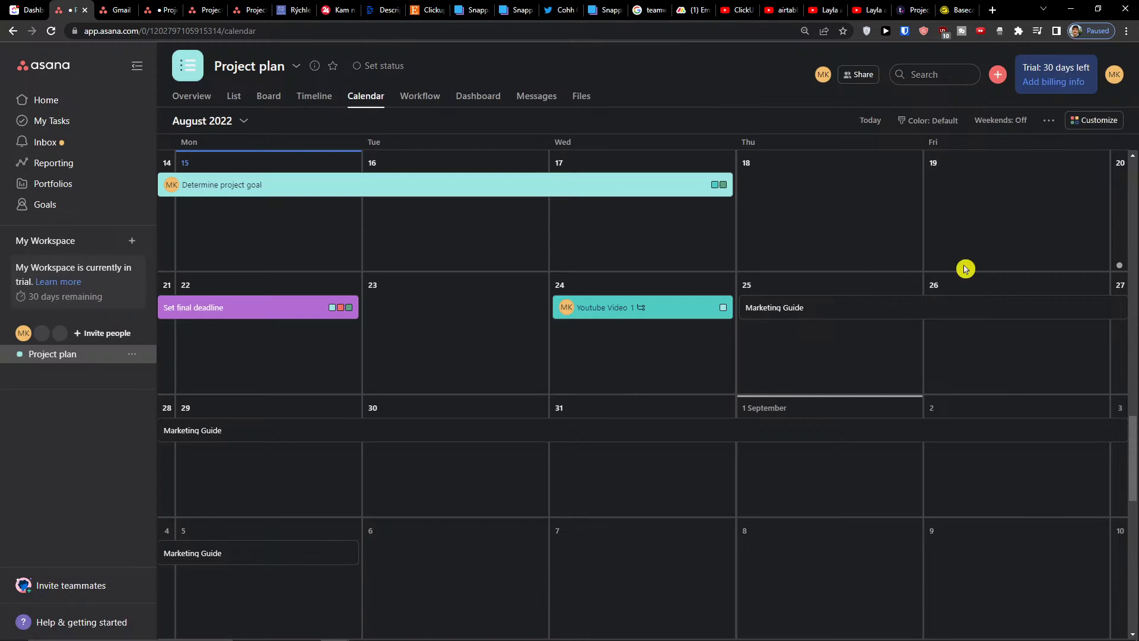
{"action": "scroll", "coordinate": [595, 284], "scroll_direction": "up", "scroll_amount": 5}
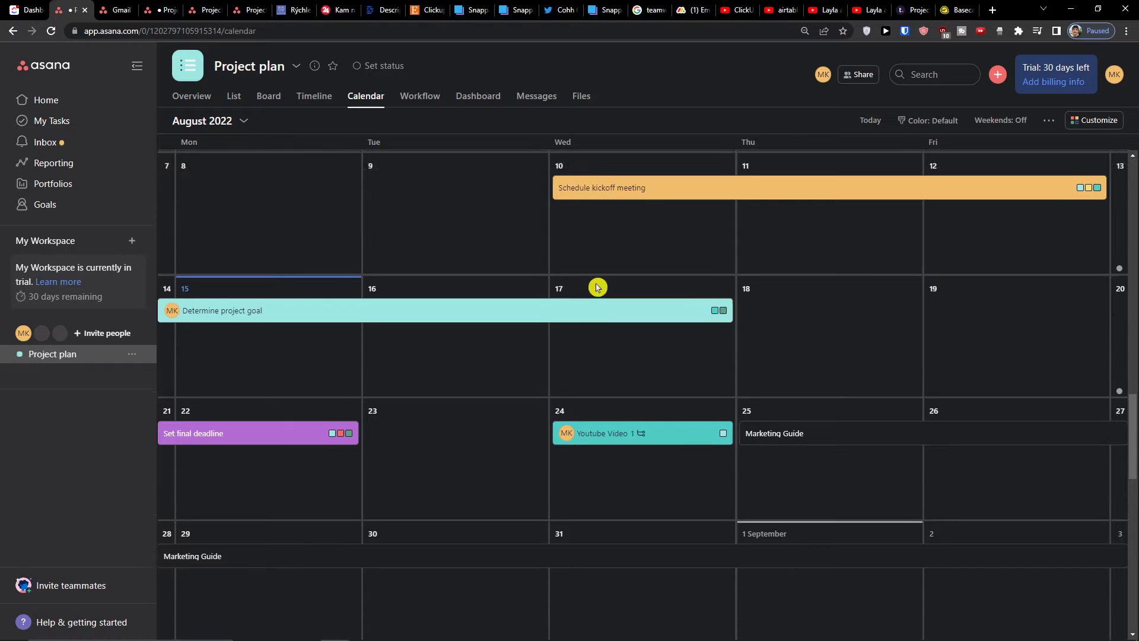
Step: Remove Schedule kickoff meeting's Determine project goal dependency and drag the task onto the 15th–17th
{"action": "left_click", "coordinate": [612, 333]}
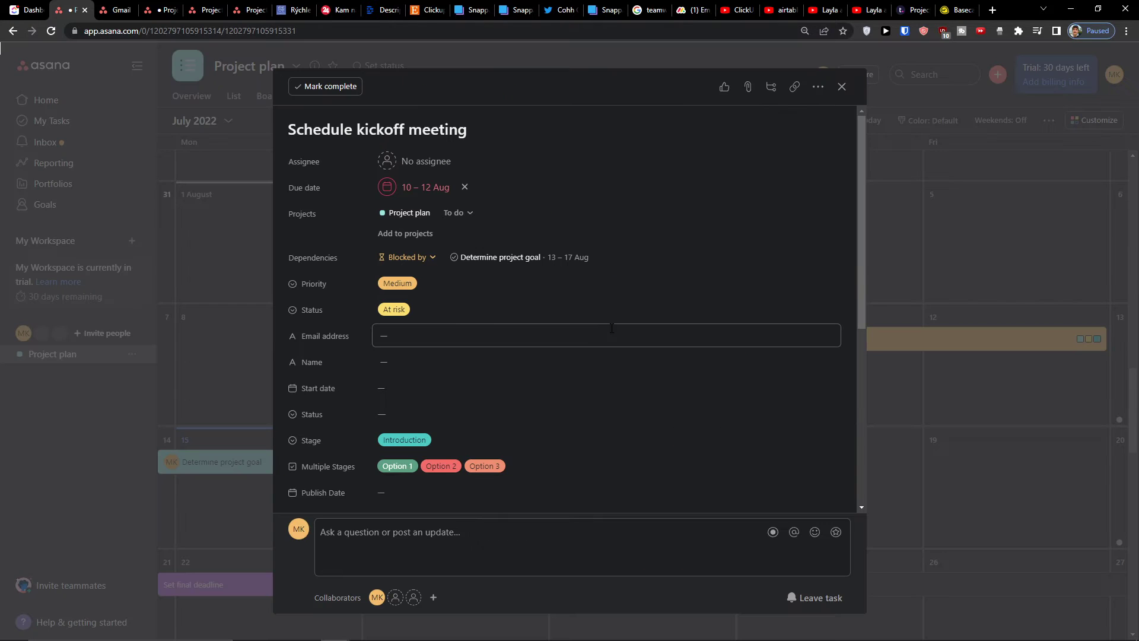
{"action": "left_click", "coordinate": [622, 258]}
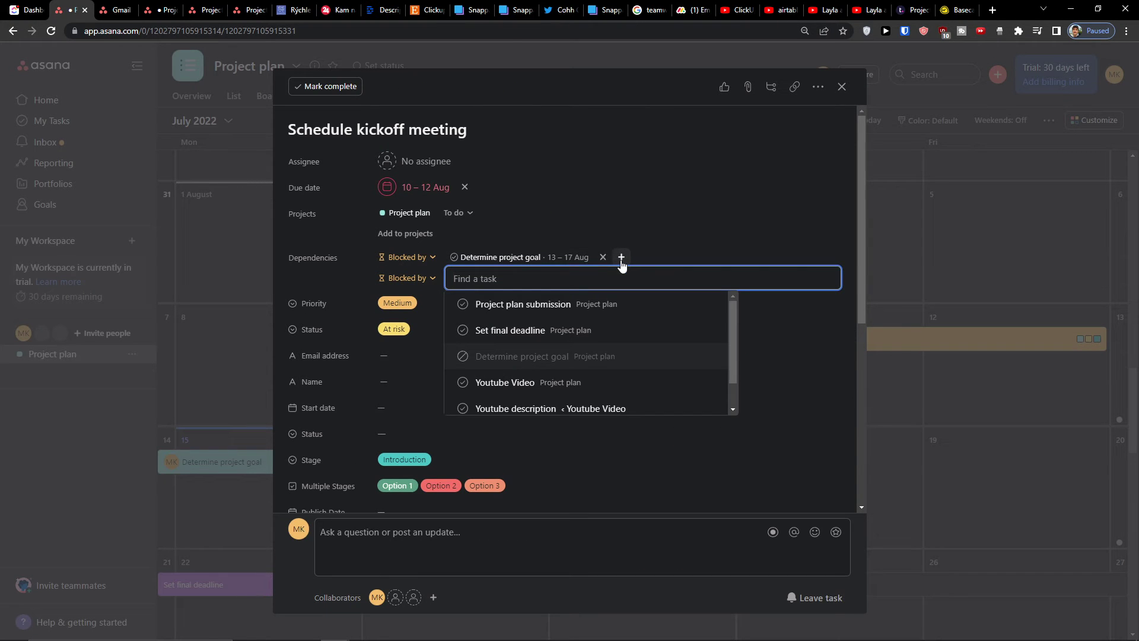
{"action": "left_click", "coordinate": [601, 258]}
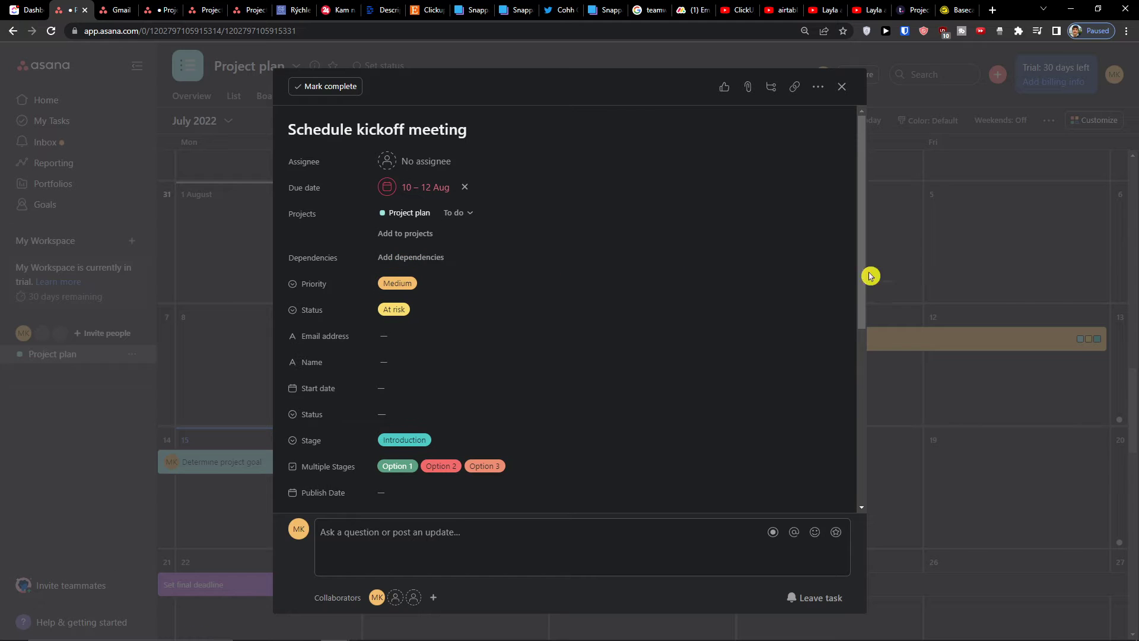
{"action": "left_click", "coordinate": [1044, 336]}
{"action": "left_click_drag", "start_coordinate": [584, 340], "coordinate": [199, 511]}
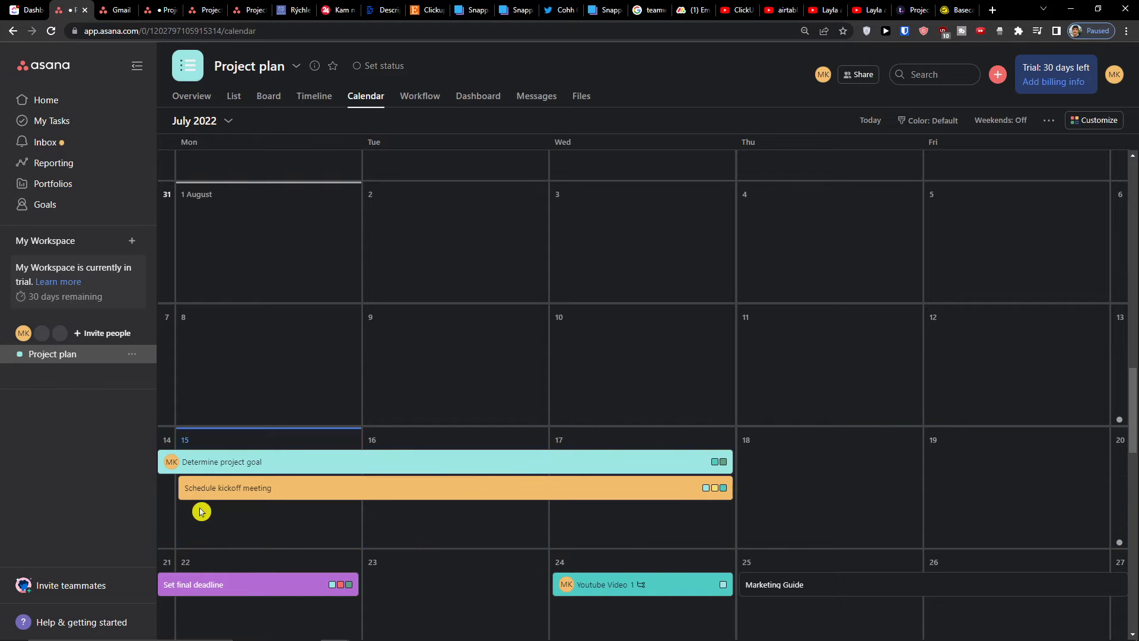
{"action": "scroll", "coordinate": [386, 501], "scroll_direction": "down", "scroll_amount": 2}
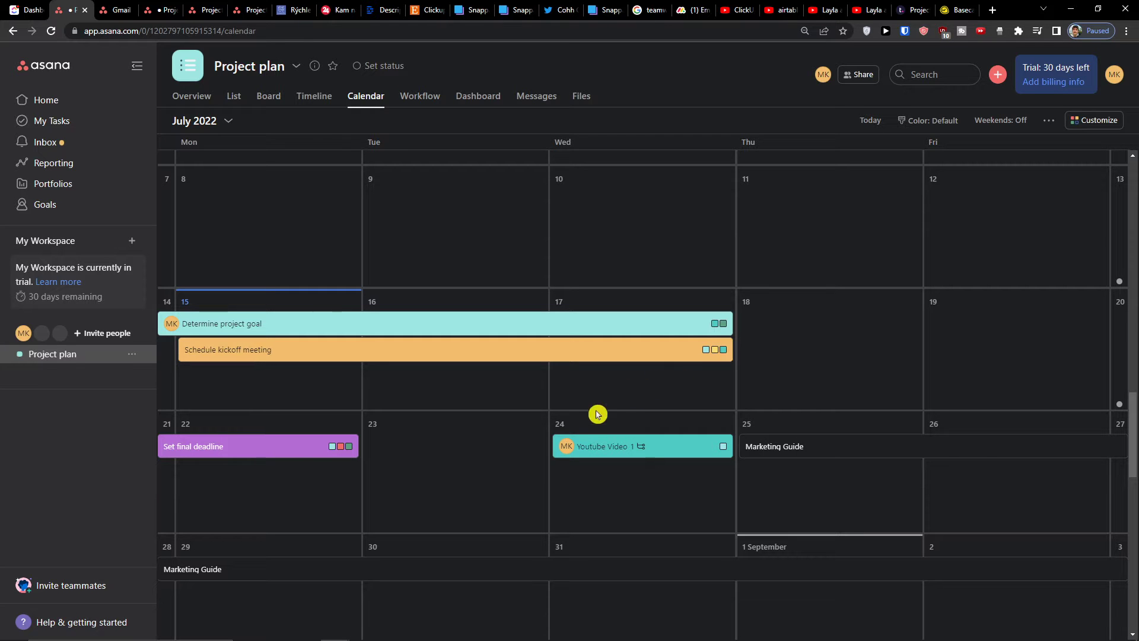
{"action": "scroll", "coordinate": [597, 415], "scroll_direction": "down", "scroll_amount": 5}
{"action": "scroll", "coordinate": [521, 465], "scroll_direction": "up", "scroll_amount": 8}
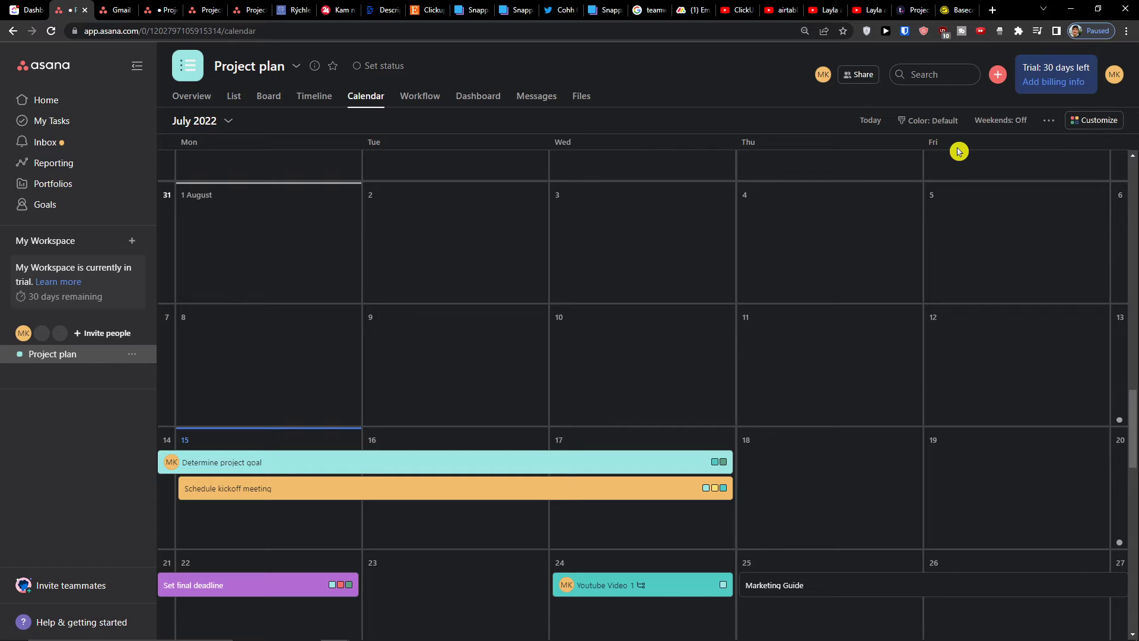
Step: Zoom the page out with Ctrl+minus and turn Weekends on for the calendar
{"action": "key", "text": "ctrl+minus"}
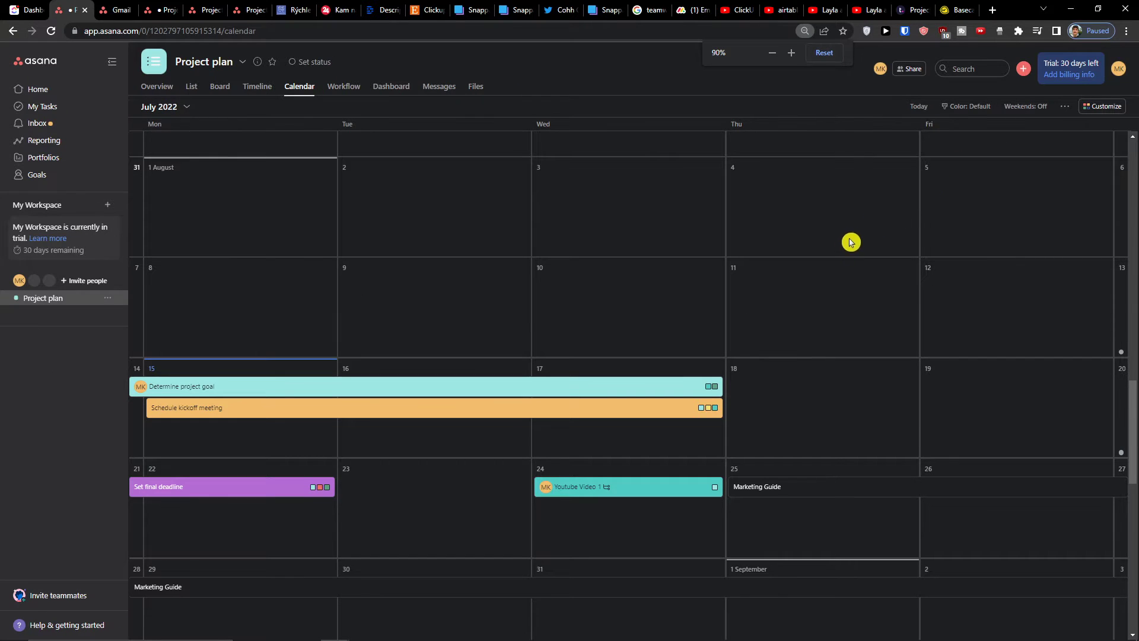
{"action": "scroll", "coordinate": [850, 242], "scroll_direction": "down", "scroll_amount": 2}
{"action": "left_click", "coordinate": [1007, 107]}
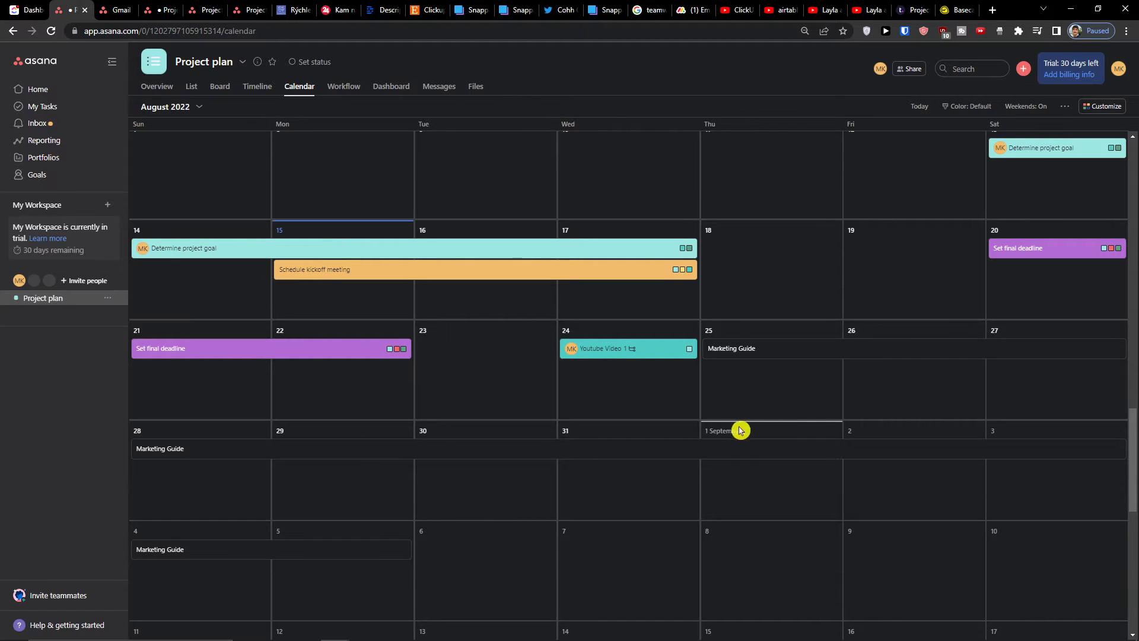
{"action": "left_click", "coordinate": [658, 449]}
{"action": "left_click", "coordinate": [874, 476]}
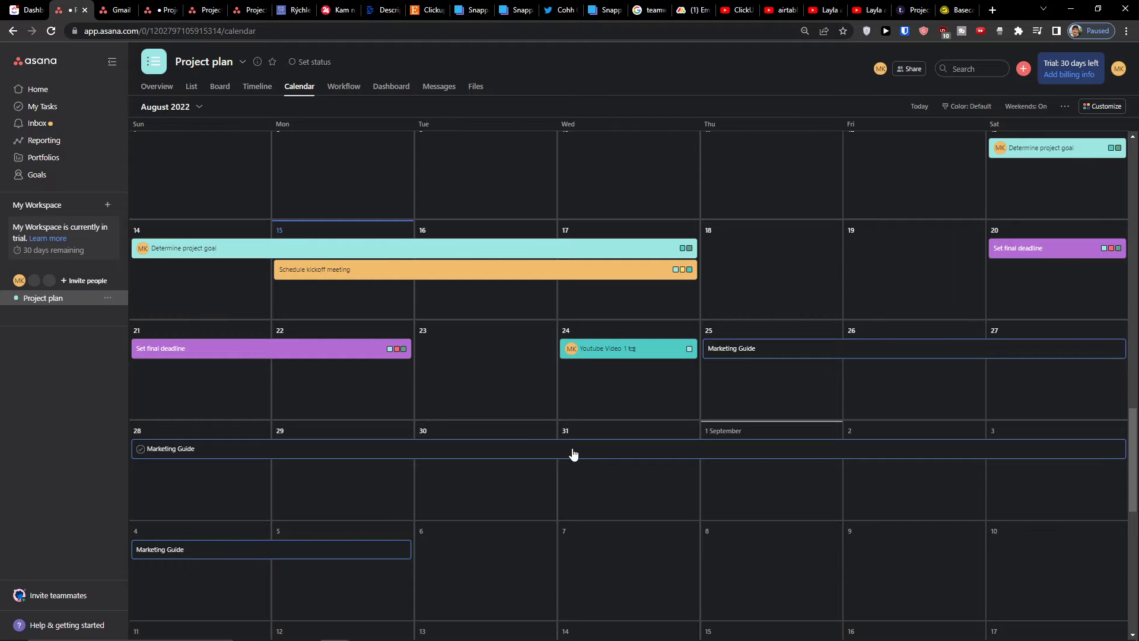
Step: Drag the Set final deadline bar so it spans the 18th to the 20th
{"action": "scroll", "coordinate": [623, 420], "scroll_direction": "up", "scroll_amount": 10}
{"action": "scroll", "coordinate": [664, 418], "scroll_direction": "down", "scroll_amount": 8}
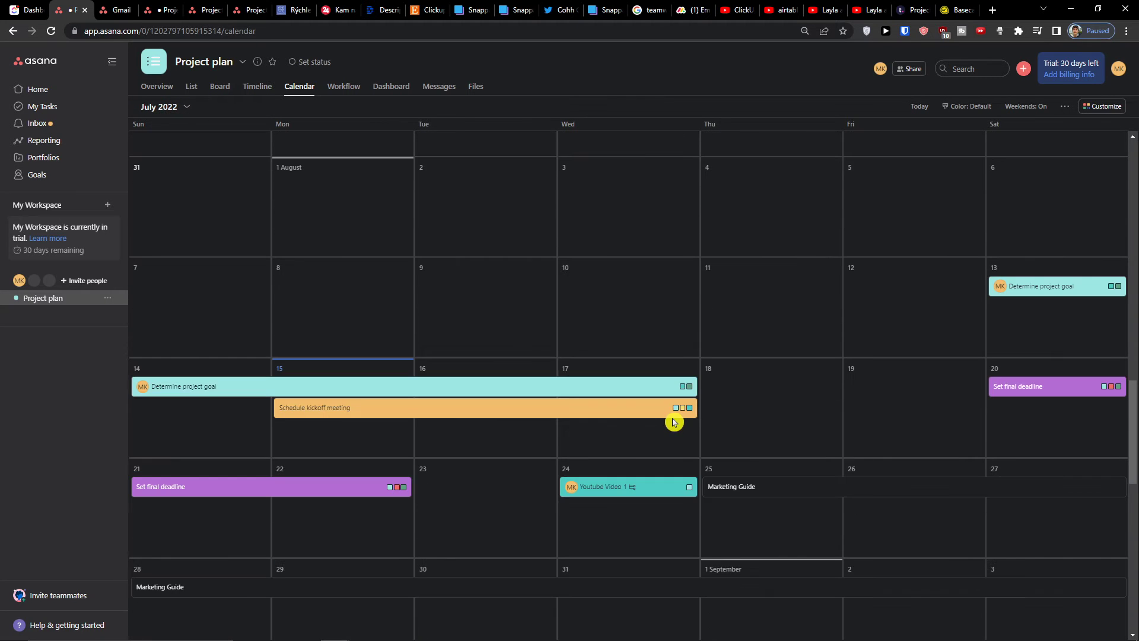
{"action": "scroll", "coordinate": [724, 430], "scroll_direction": "down", "scroll_amount": 5}
{"action": "scroll", "coordinate": [737, 429], "scroll_direction": "up", "scroll_amount": 5}
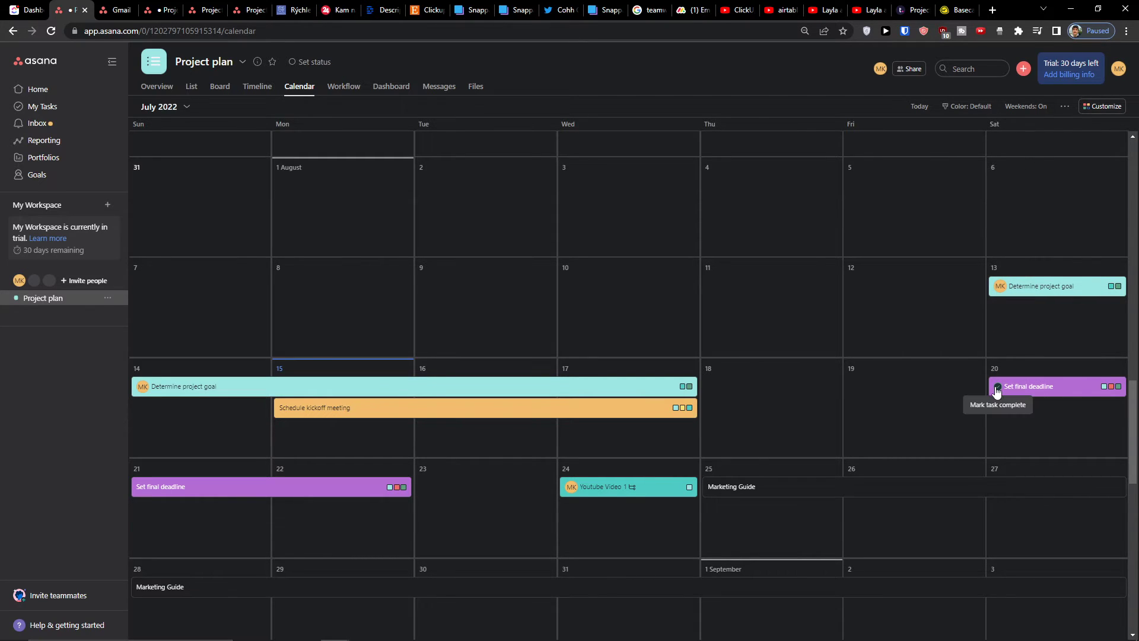
{"action": "left_click_drag", "start_coordinate": [997, 390], "coordinate": [747, 398]}
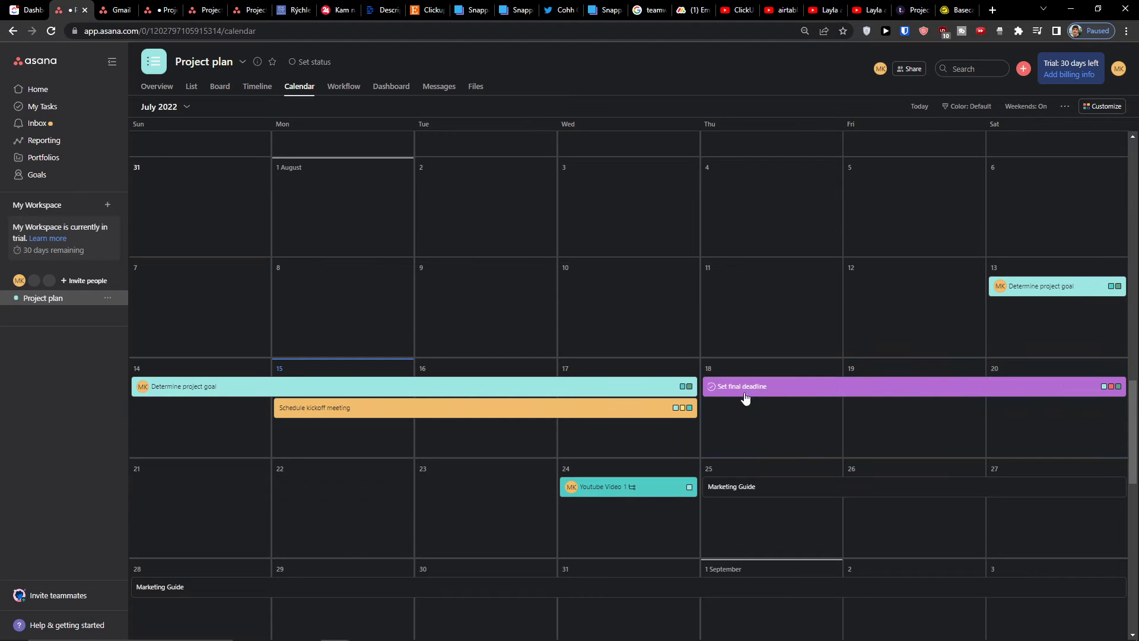
{"action": "scroll", "coordinate": [602, 300], "scroll_direction": "up", "scroll_amount": 5}
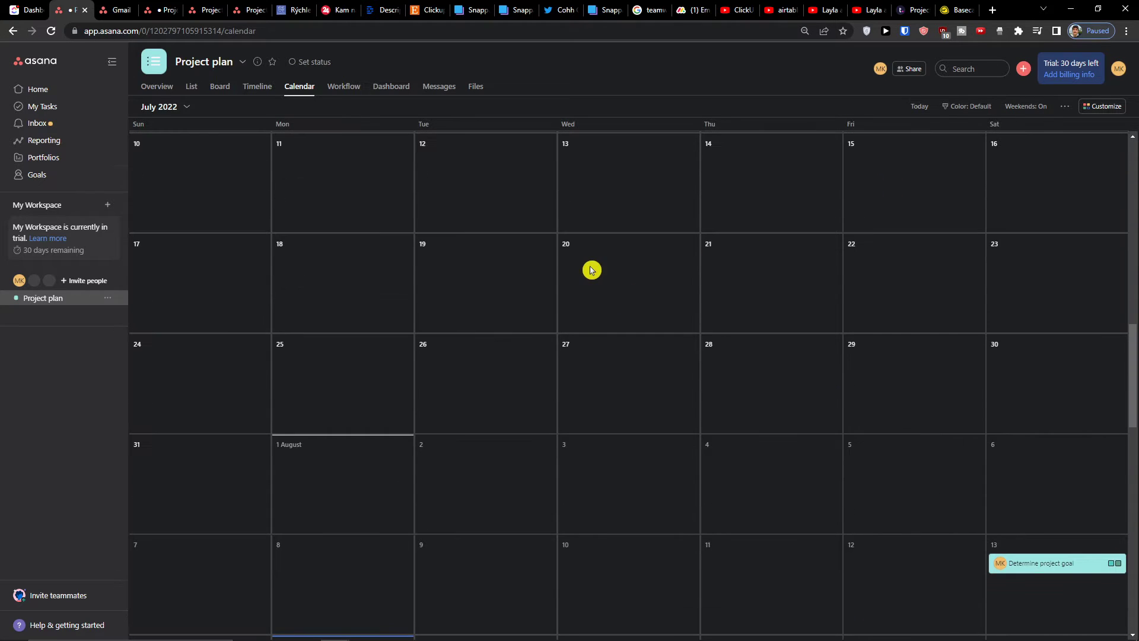
Step: Open the Add apps catalogue from the project's Customize panel under Apps
{"action": "left_click", "coordinate": [1095, 112]}
{"action": "scroll", "coordinate": [980, 261], "scroll_direction": "down", "scroll_amount": 3}
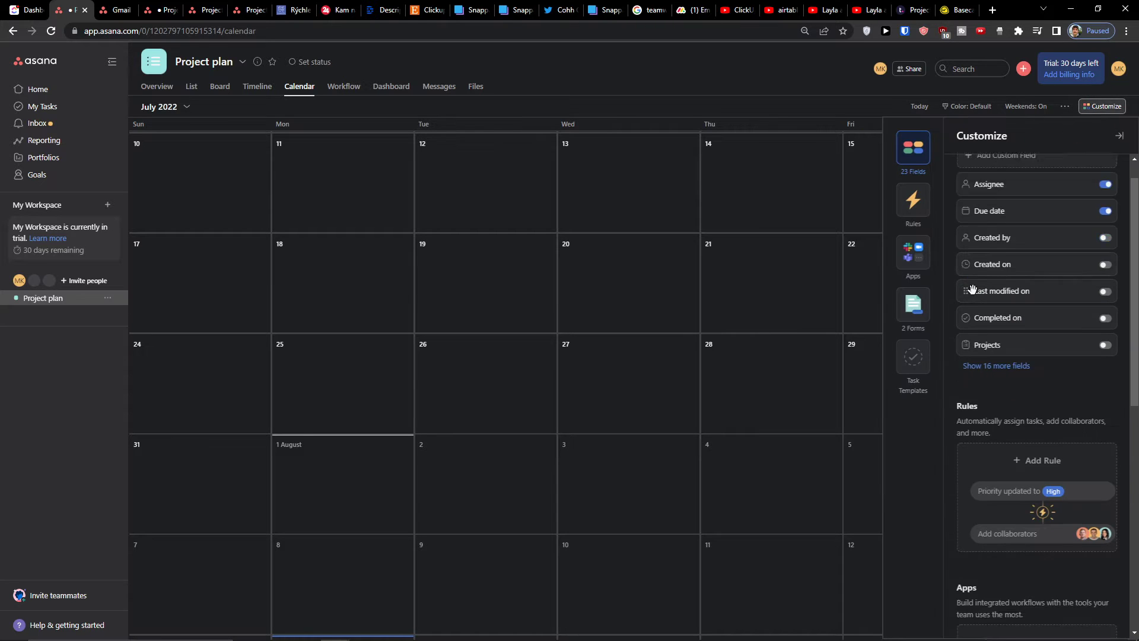
{"action": "left_click", "coordinate": [927, 255]}
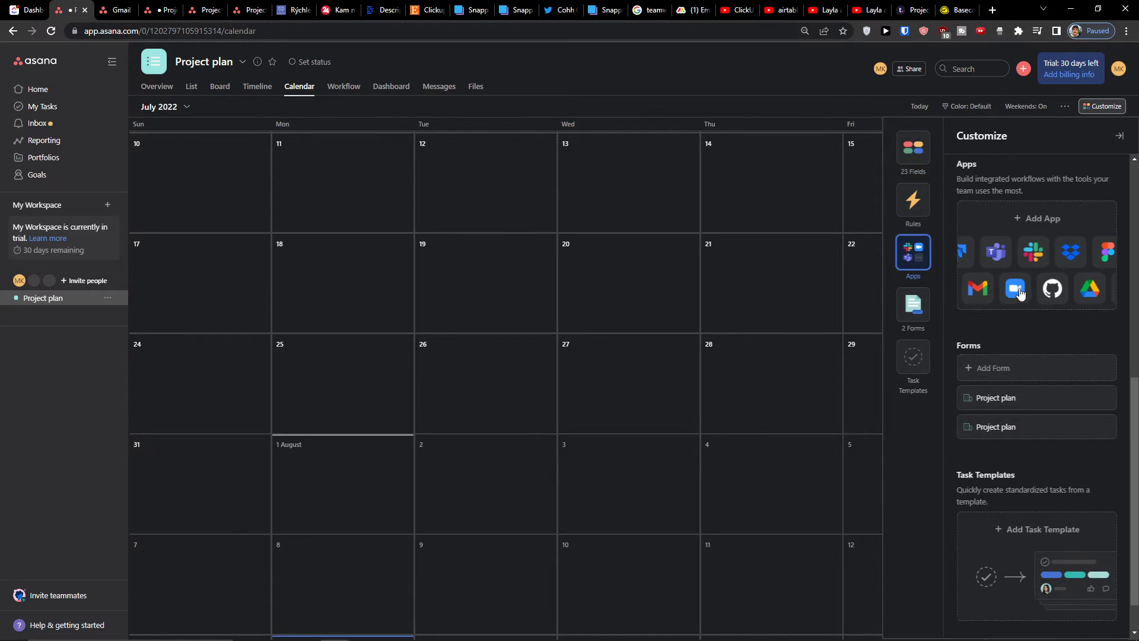
{"action": "left_click", "coordinate": [1043, 232]}
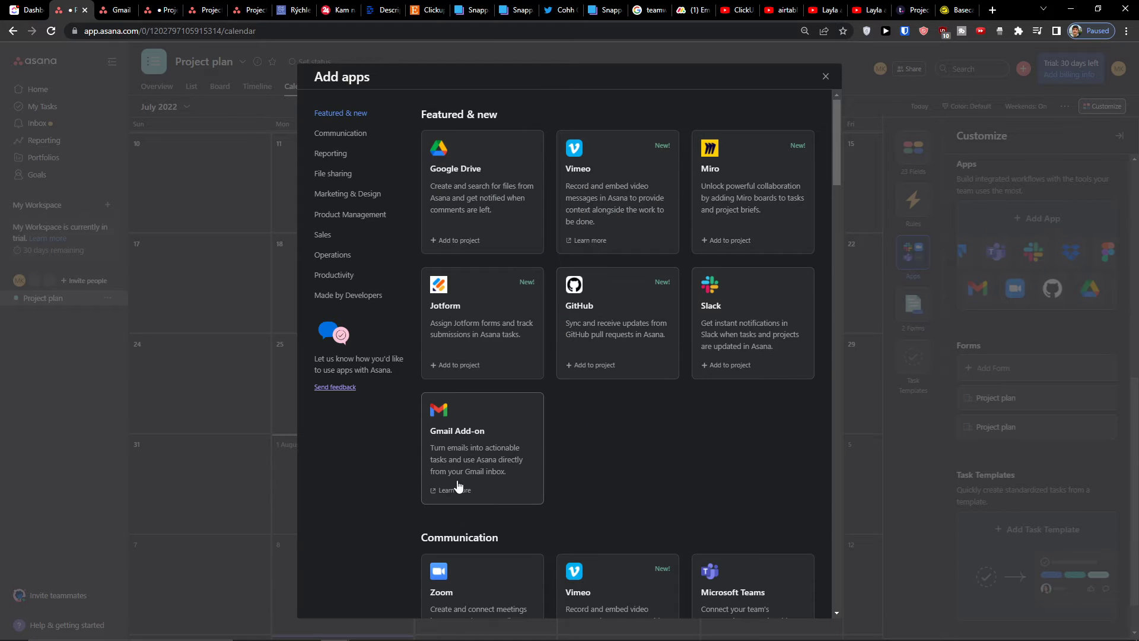
Step: Browse the Reporting, Sales, Operations and File sharing app categories, ending on Communication
{"action": "scroll", "coordinate": [557, 488], "scroll_direction": "down", "scroll_amount": 12}
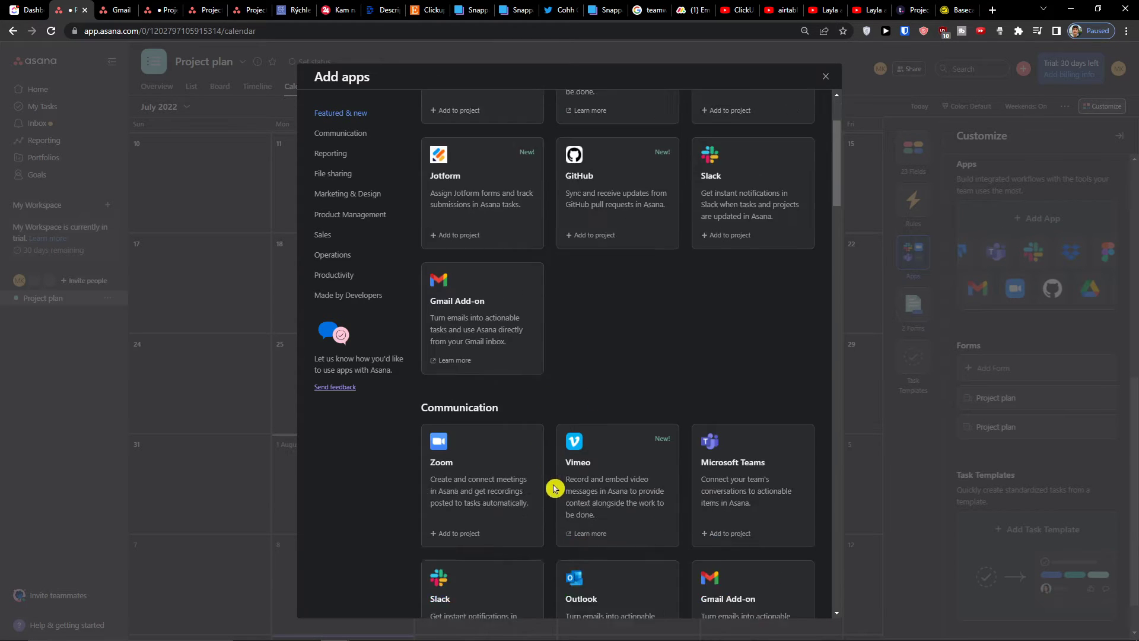
{"action": "scroll", "coordinate": [560, 490], "scroll_direction": "down", "scroll_amount": 16}
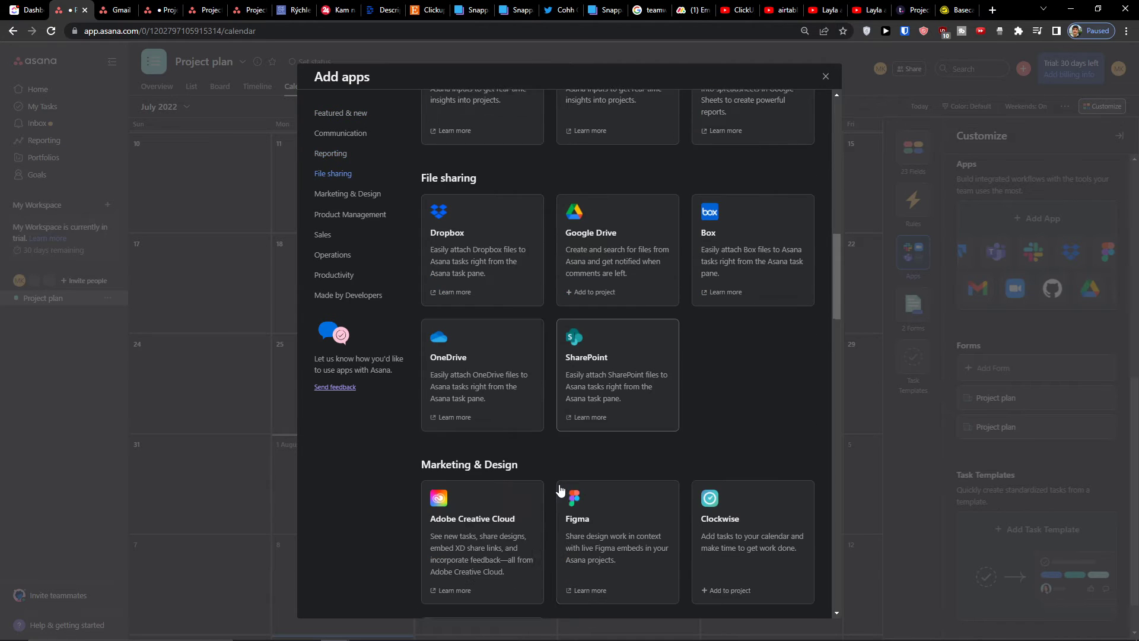
{"action": "scroll", "coordinate": [575, 485], "scroll_direction": "down", "scroll_amount": 5}
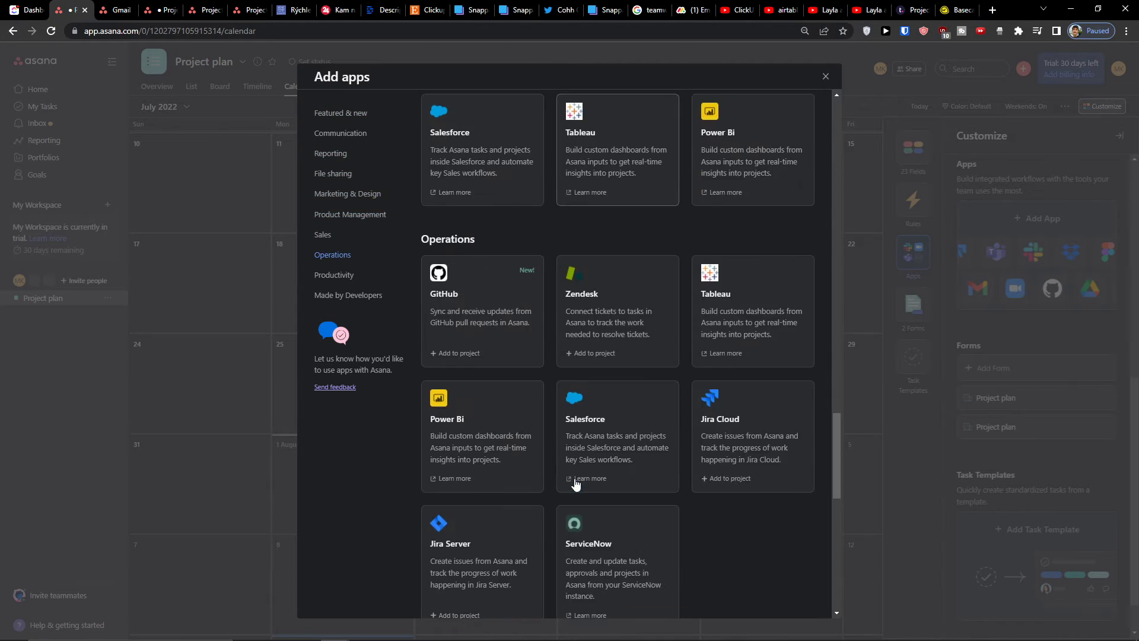
{"action": "scroll", "coordinate": [569, 475], "scroll_direction": "up", "scroll_amount": 20}
{"action": "scroll", "coordinate": [542, 403], "scroll_direction": "down", "scroll_amount": 2}
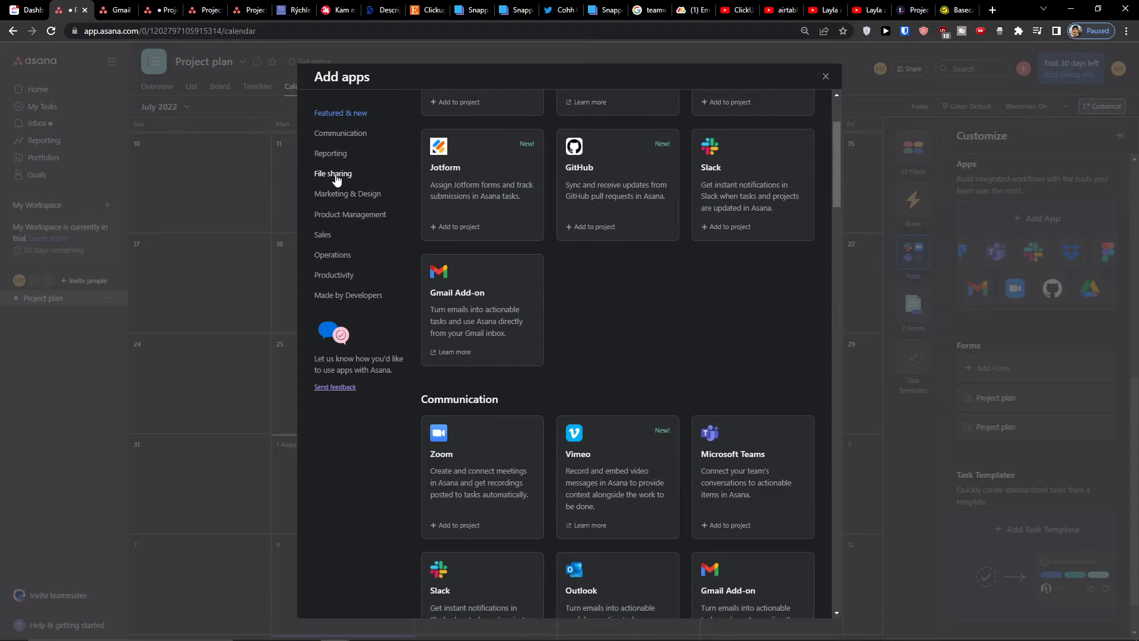
{"action": "left_click", "coordinate": [334, 155]}
{"action": "left_click", "coordinate": [328, 133]}
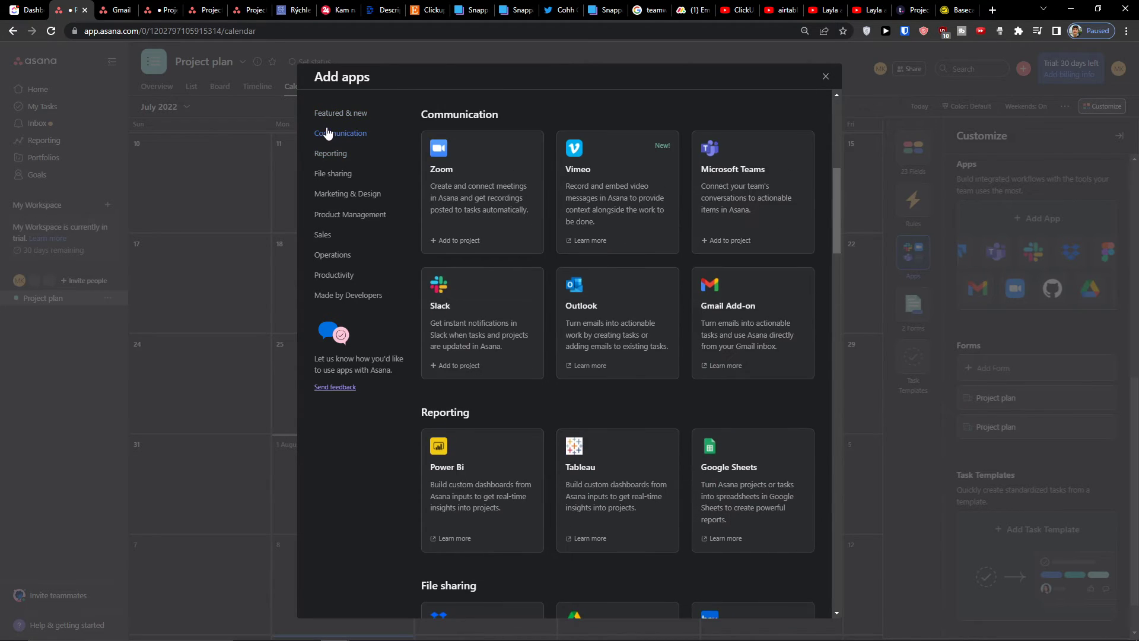
{"action": "left_click", "coordinate": [332, 255]}
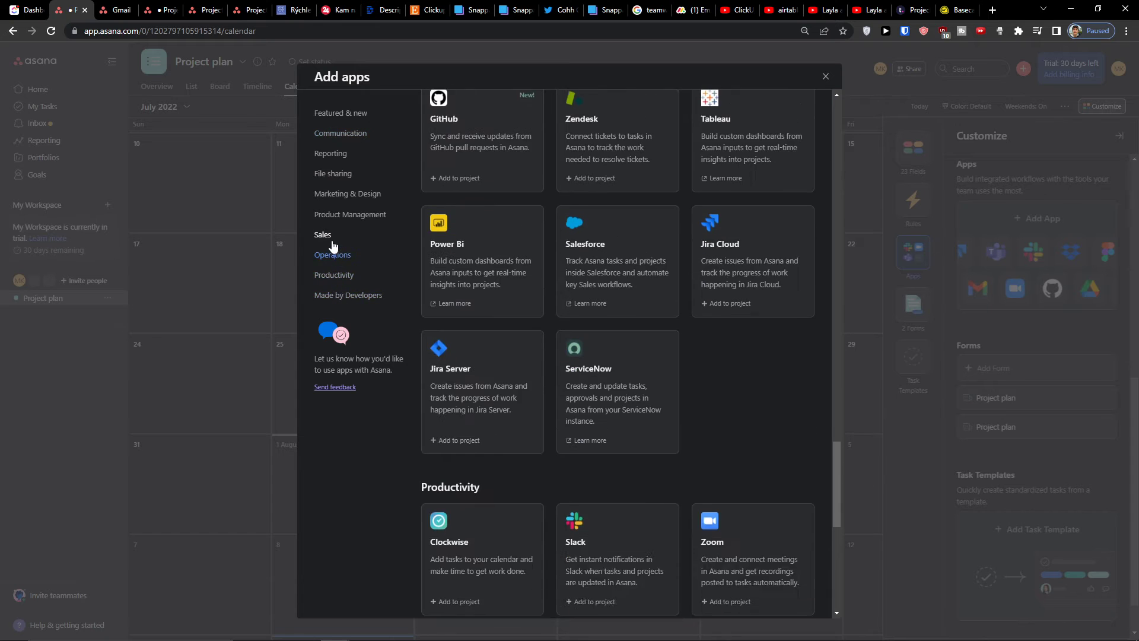
{"action": "left_click", "coordinate": [325, 235]}
{"action": "left_click", "coordinate": [347, 193]}
{"action": "left_click", "coordinate": [348, 173]}
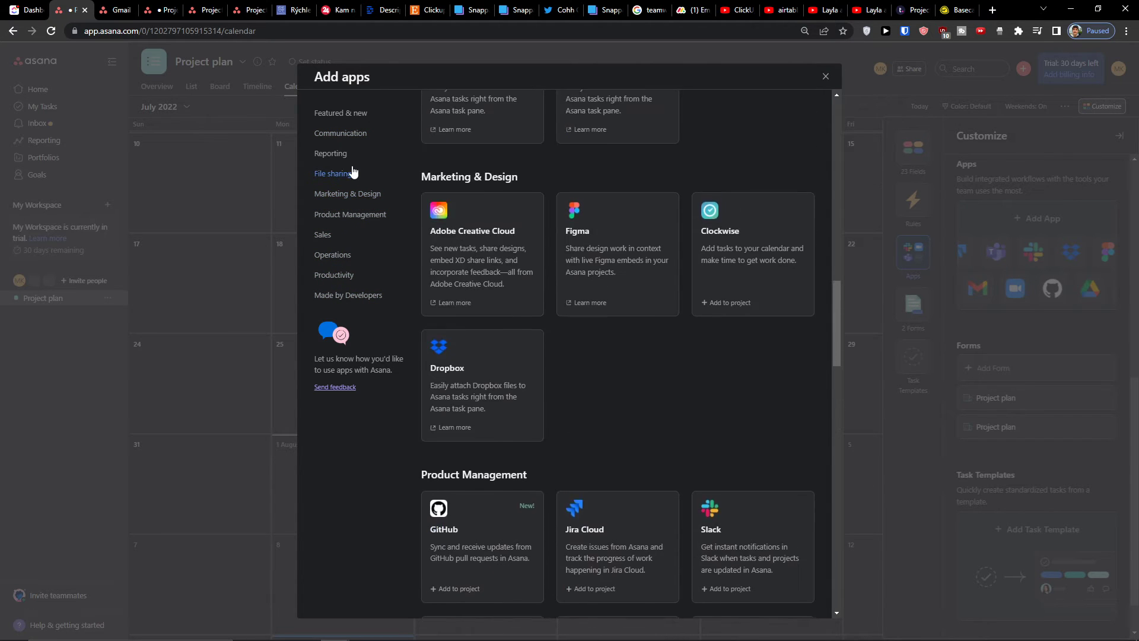
{"action": "left_click", "coordinate": [344, 155]}
{"action": "left_click", "coordinate": [338, 133]}
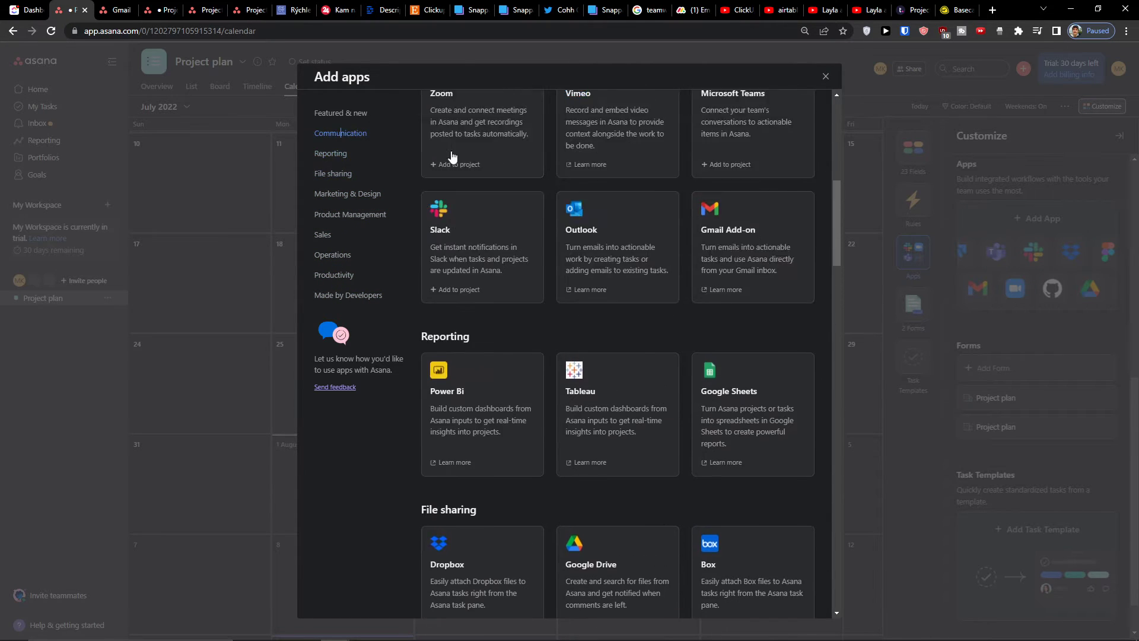
Step: Open the Gmail Add-on's information page in a new tab and view it
{"action": "left_click", "coordinate": [695, 306]}
{"action": "left_click", "coordinate": [71, 6]}
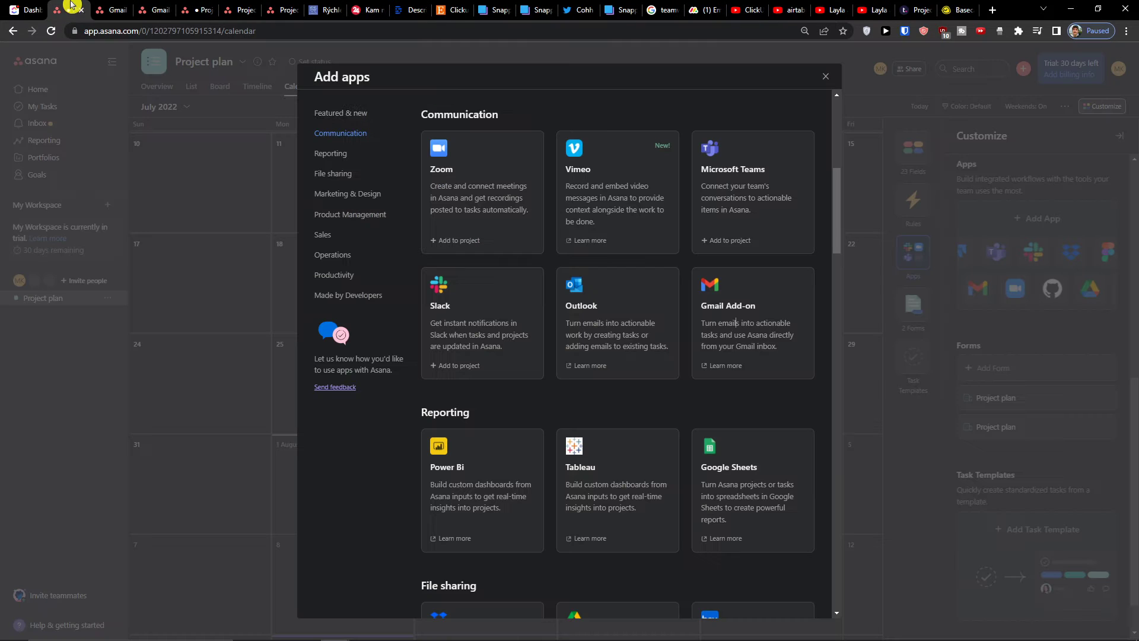
{"action": "left_click", "coordinate": [119, 8]}
{"action": "scroll", "coordinate": [364, 303], "scroll_direction": "down", "scroll_amount": 2}
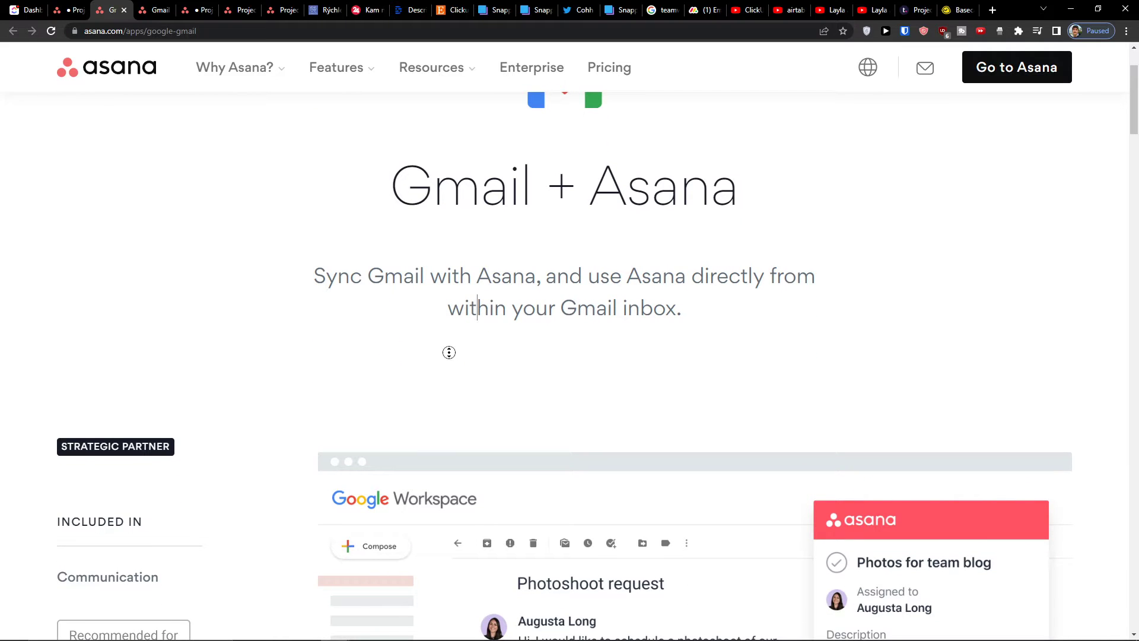
Step: Open the Asana for Gmail Marketplace listing in a new tab and browse its screenshots
{"action": "scroll", "coordinate": [450, 353], "scroll_direction": "down", "scroll_amount": 4}
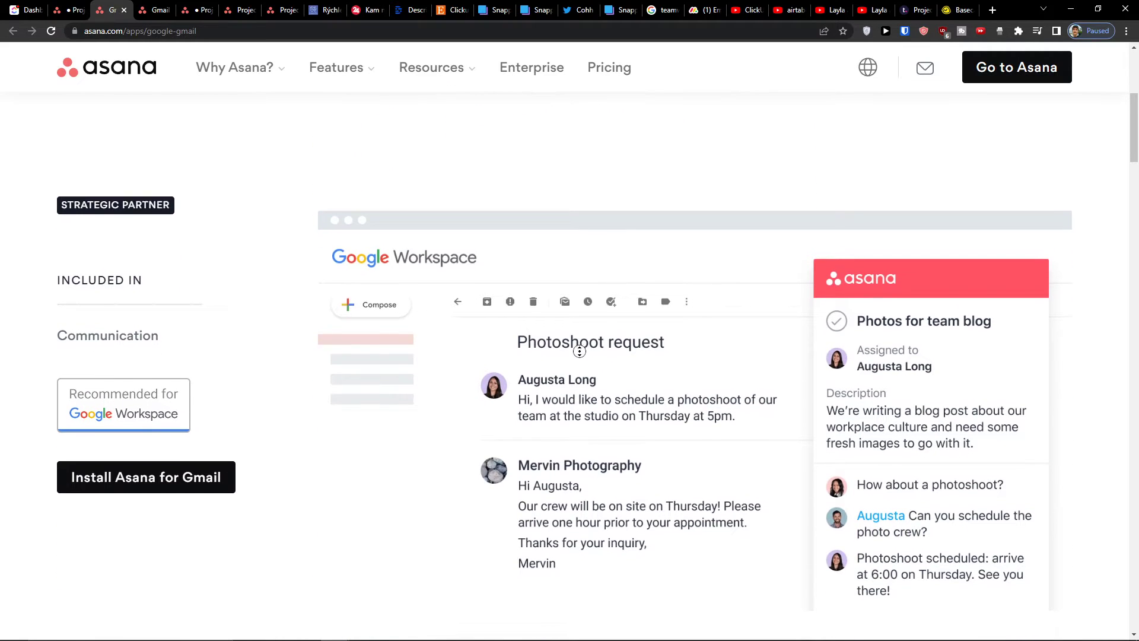
{"action": "scroll", "coordinate": [580, 352], "scroll_direction": "down", "scroll_amount": 3}
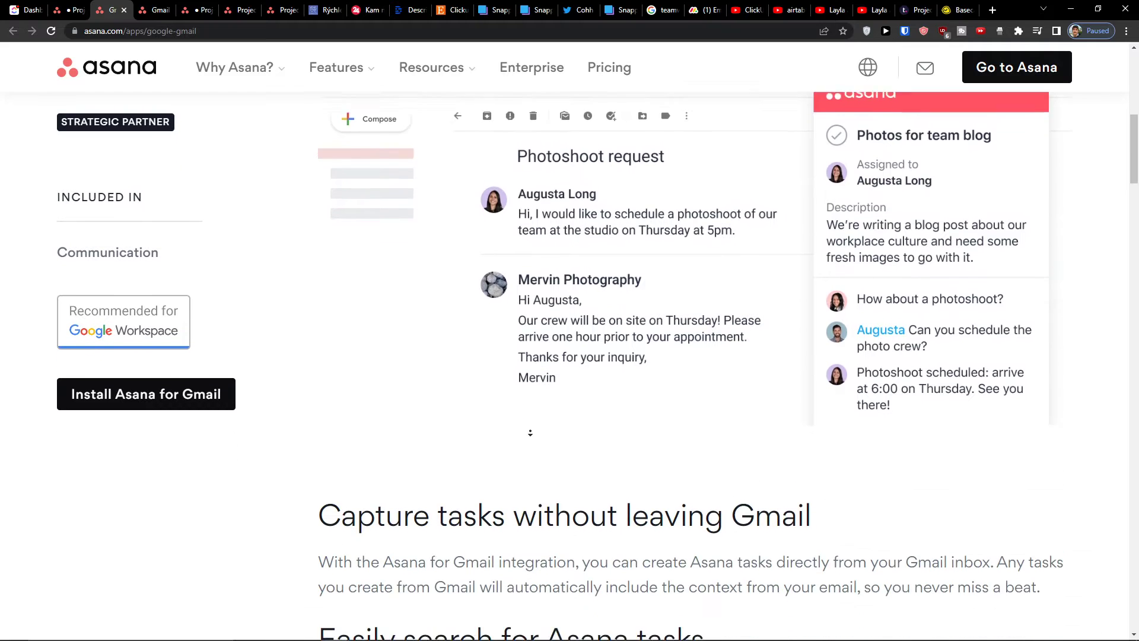
{"action": "scroll", "coordinate": [530, 434], "scroll_direction": "down", "scroll_amount": 8}
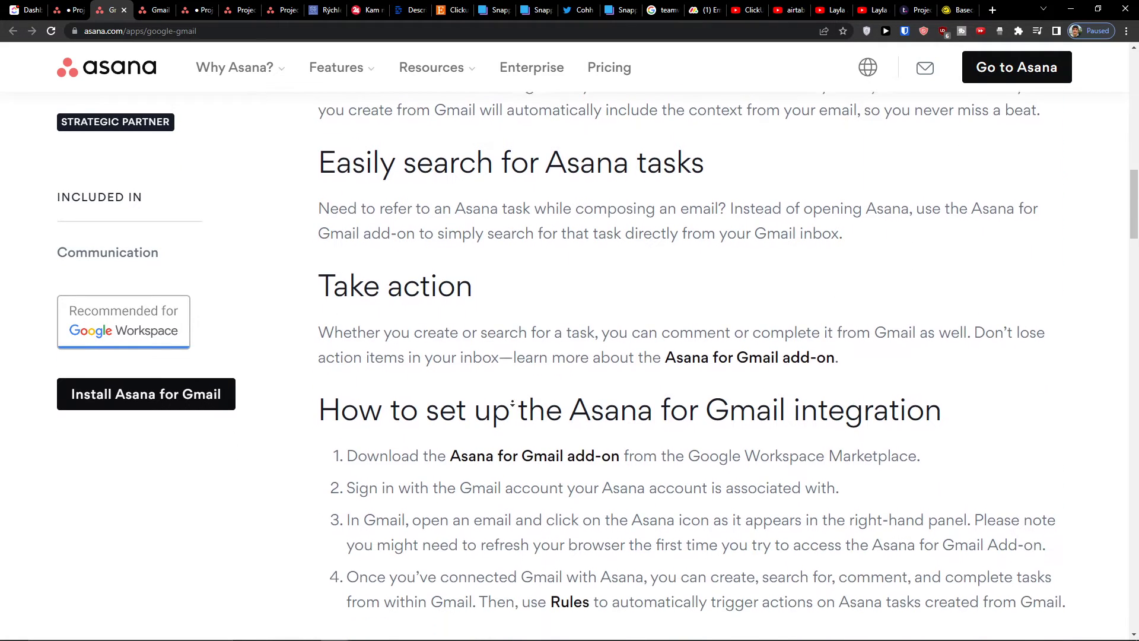
{"action": "scroll", "coordinate": [513, 403], "scroll_direction": "down", "scroll_amount": 3}
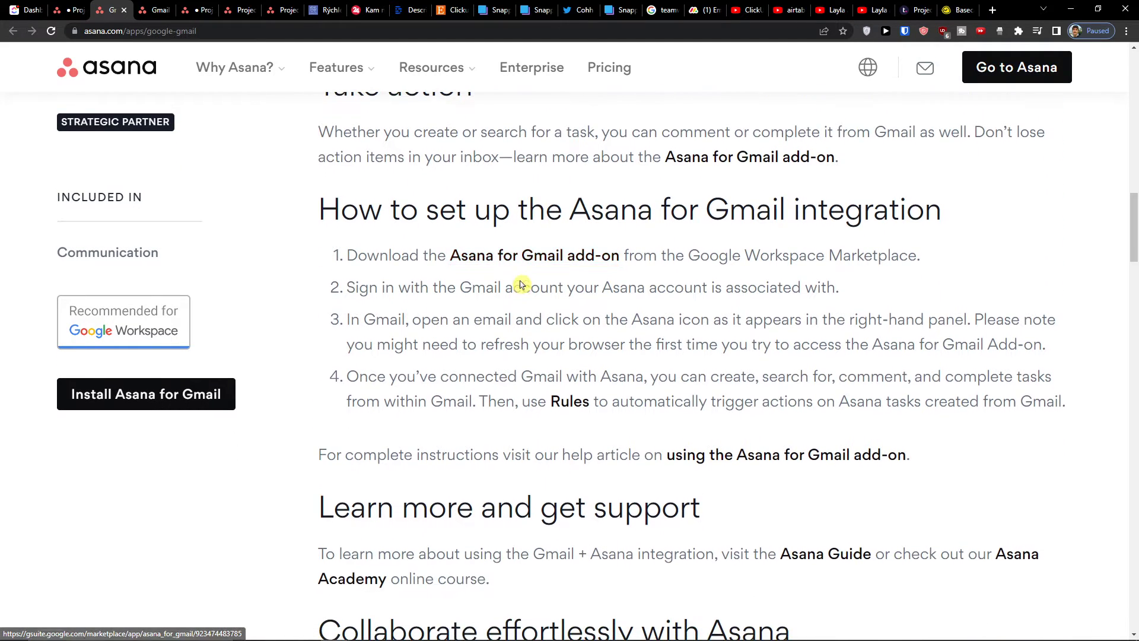
{"action": "middle_click", "coordinate": [502, 256]}
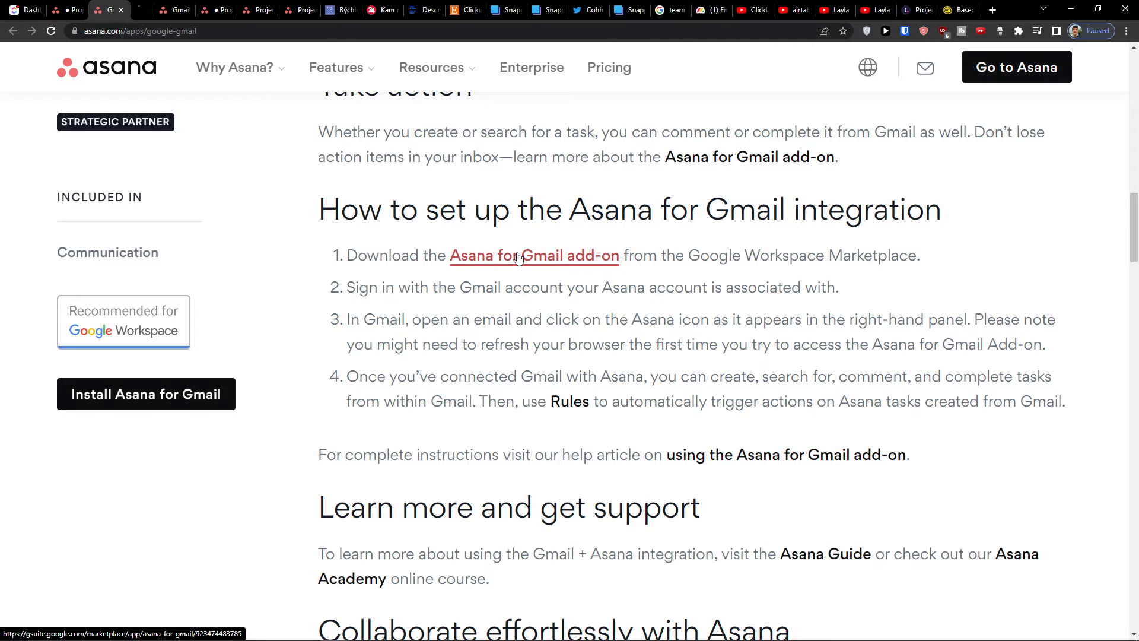
{"action": "left_click", "coordinate": [142, 7]}
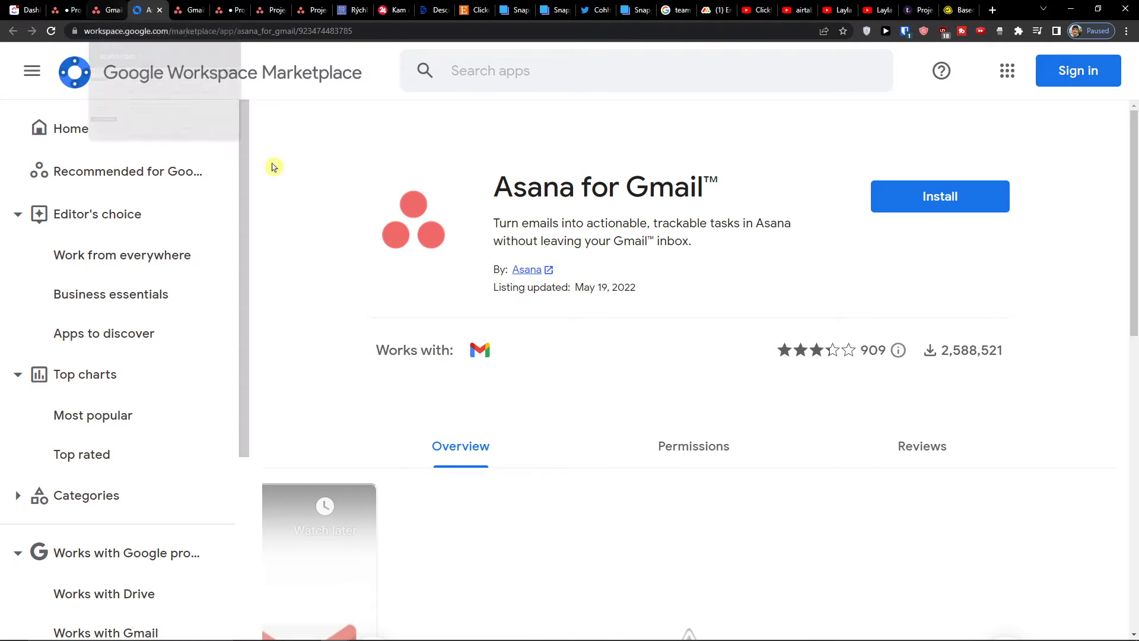
{"action": "scroll", "coordinate": [526, 386], "scroll_direction": "down", "scroll_amount": 4}
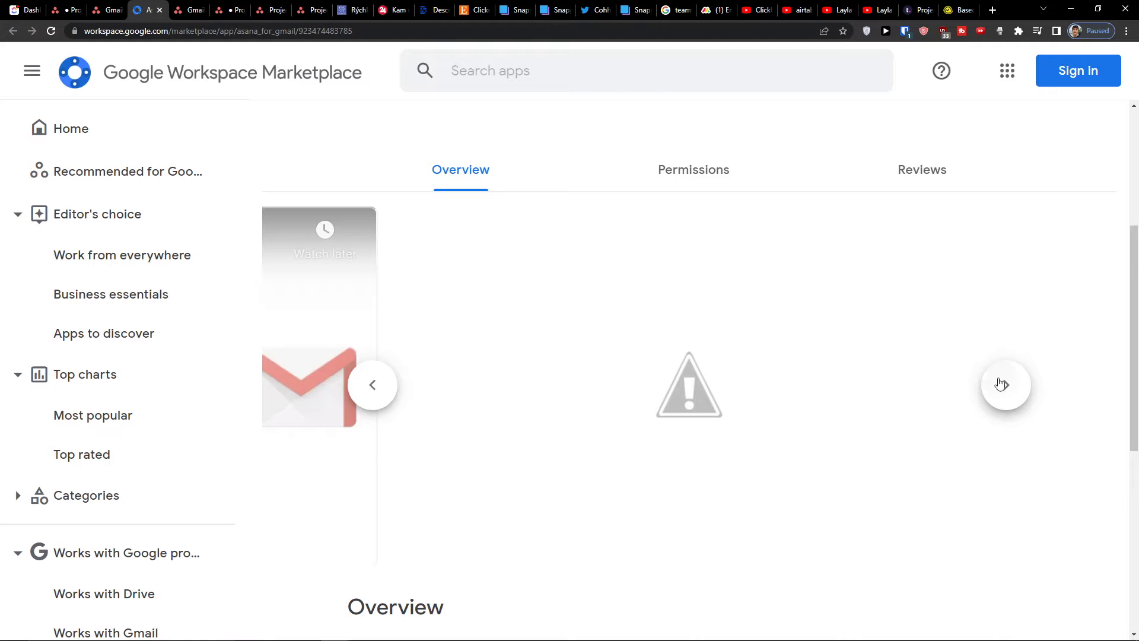
{"action": "left_click", "coordinate": [1005, 385]}
{"action": "scroll", "coordinate": [785, 348], "scroll_direction": "down", "scroll_amount": 6}
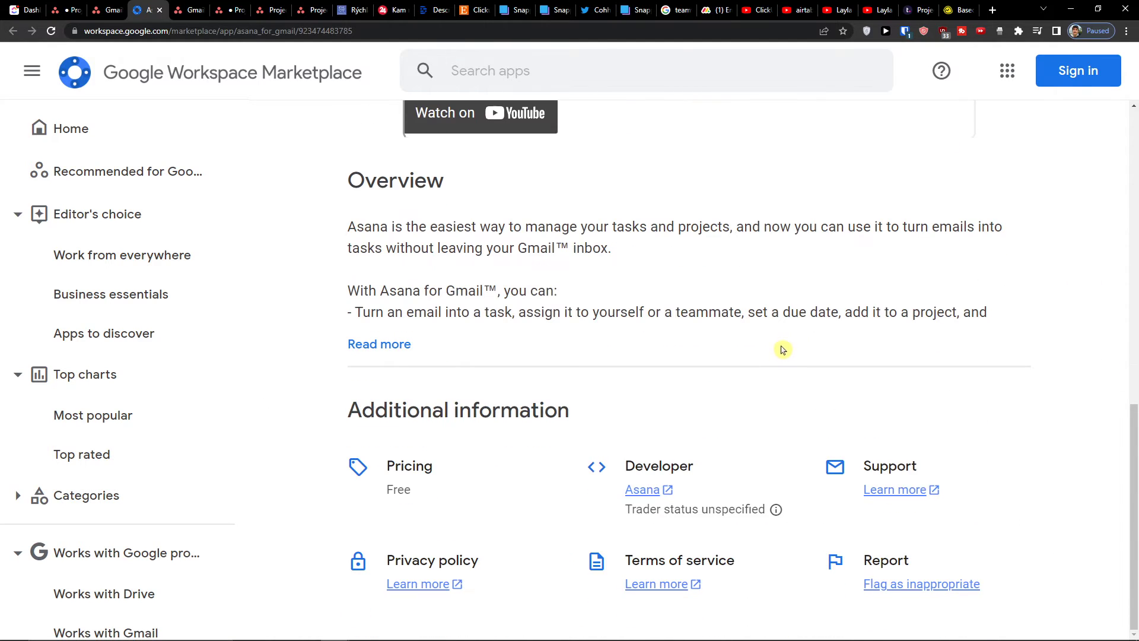
Step: Read the Gmail setup steps on asana.com, then return to the Project plan tab
{"action": "left_click", "coordinate": [95, 7]}
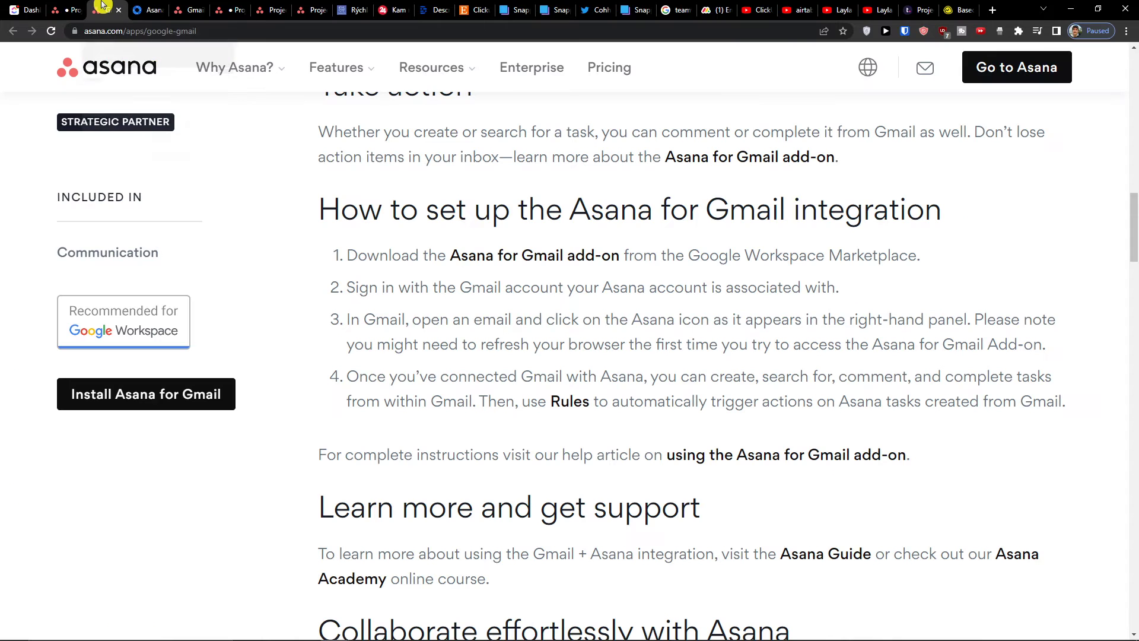
{"action": "scroll", "coordinate": [407, 332], "scroll_direction": "down", "scroll_amount": 1}
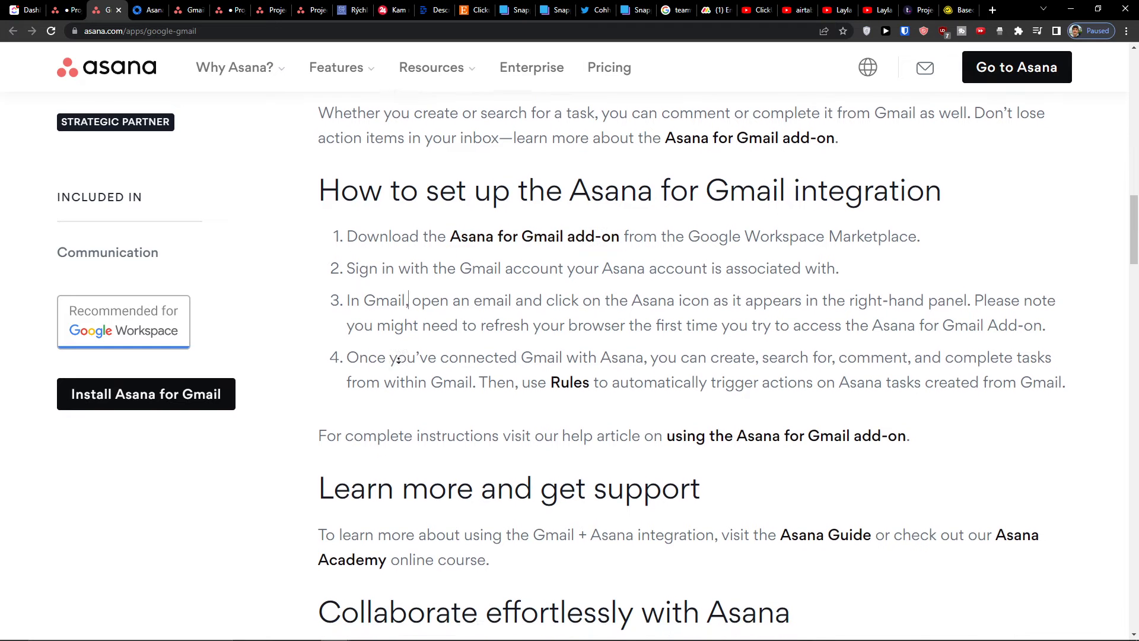
{"action": "scroll", "coordinate": [412, 346], "scroll_direction": "down", "scroll_amount": 1}
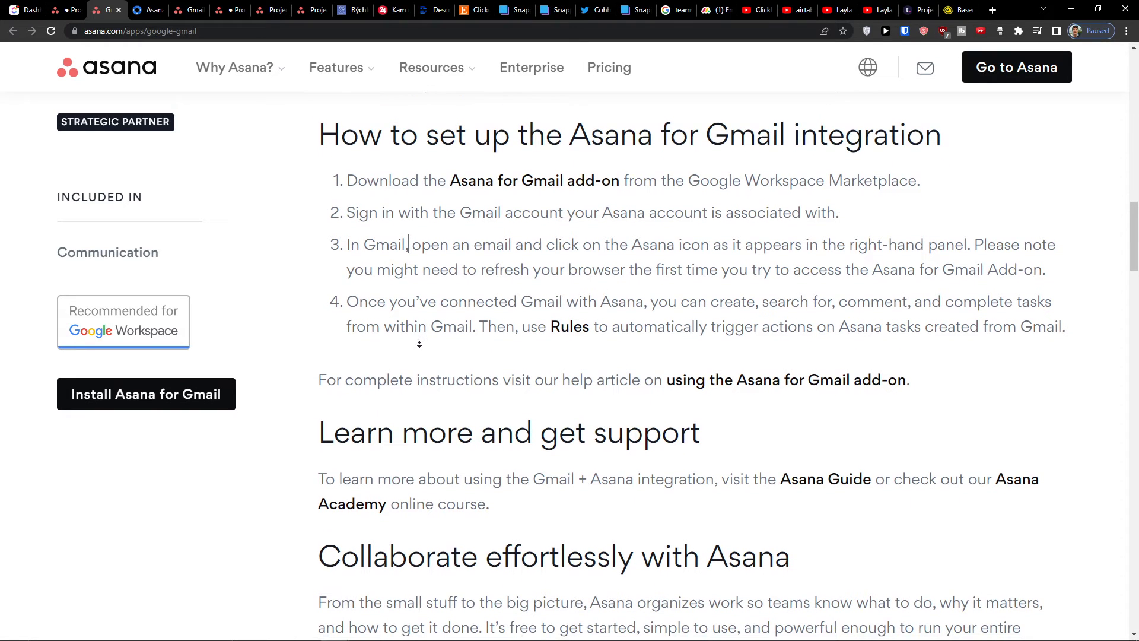
{"action": "scroll", "coordinate": [419, 344], "scroll_direction": "down", "scroll_amount": 1}
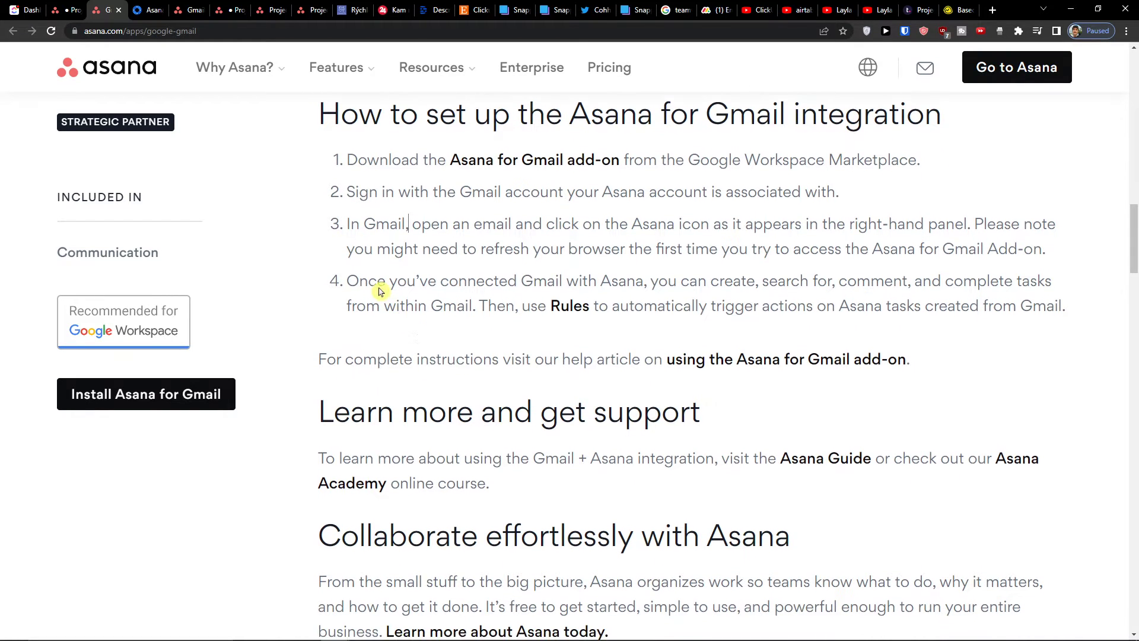
{"action": "left_click_drag", "start_coordinate": [379, 284], "coordinate": [474, 303]}
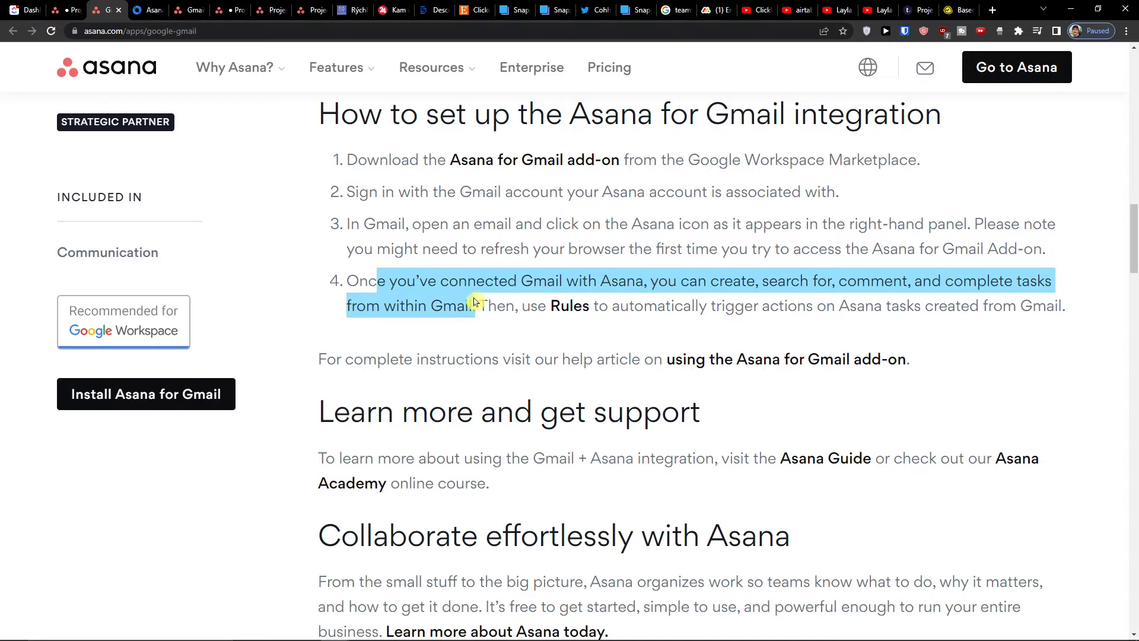
{"action": "scroll", "coordinate": [478, 297], "scroll_direction": "up", "scroll_amount": 5}
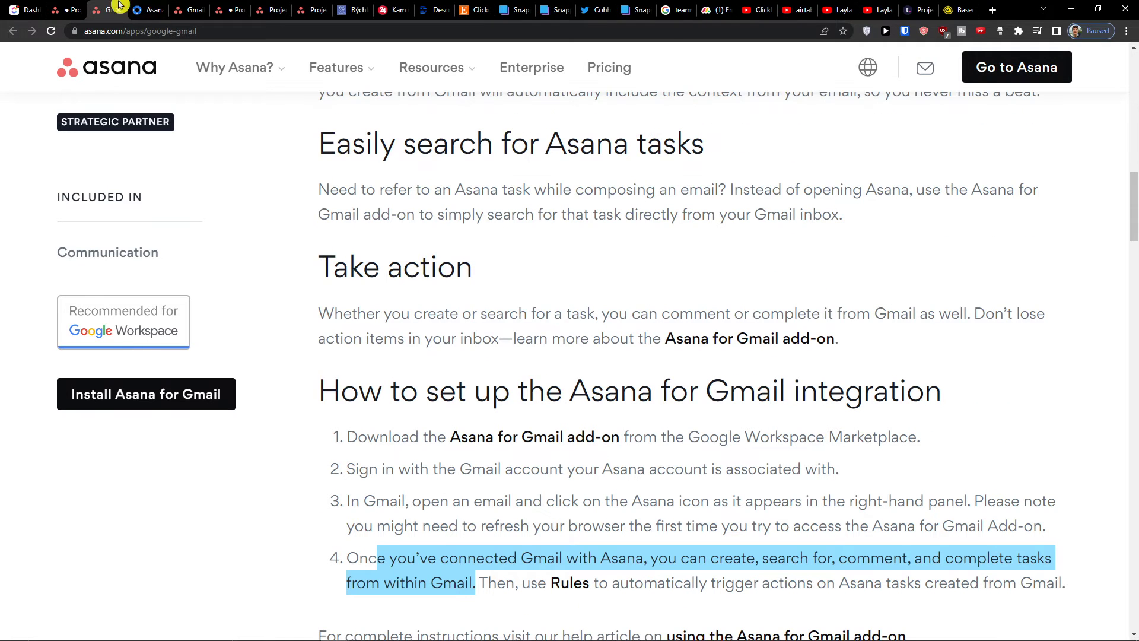
{"action": "left_click", "coordinate": [148, 10]}
{"action": "left_click", "coordinate": [78, 7]}
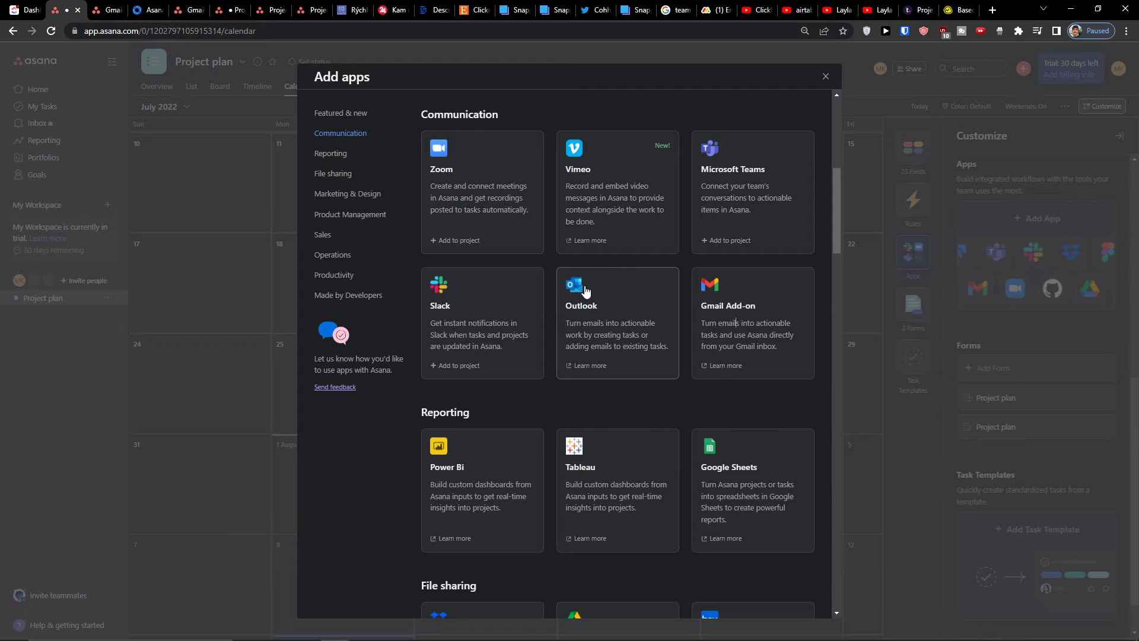
Step: From the Asana for Gmail listing, search the Marketplace for 'google calendar asana'
{"action": "scroll", "coordinate": [588, 292], "scroll_direction": "up", "scroll_amount": 7}
{"action": "scroll", "coordinate": [588, 290], "scroll_direction": "down", "scroll_amount": 5}
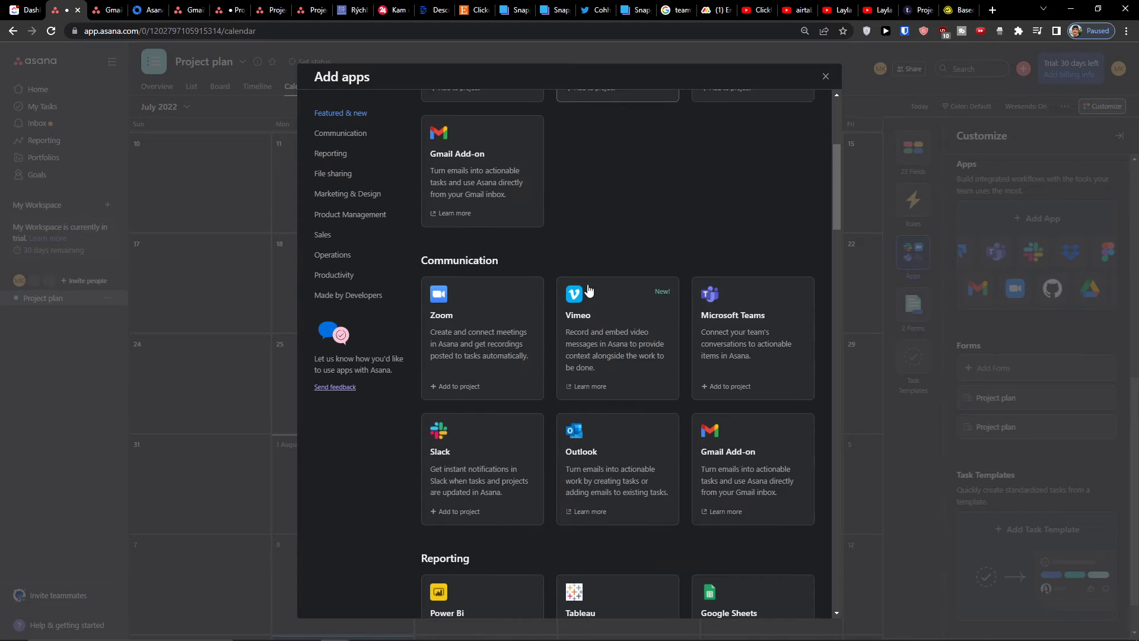
{"action": "scroll", "coordinate": [588, 290], "scroll_direction": "up", "scroll_amount": 5}
{"action": "scroll", "coordinate": [617, 427], "scroll_direction": "down", "scroll_amount": 1}
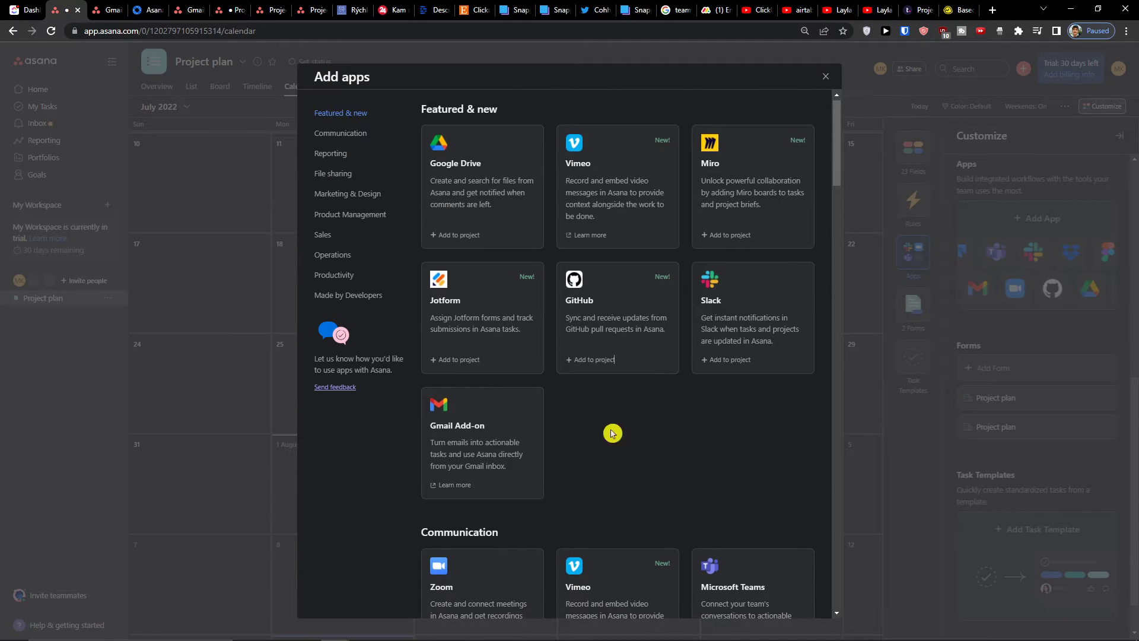
{"action": "left_click", "coordinate": [141, 7]}
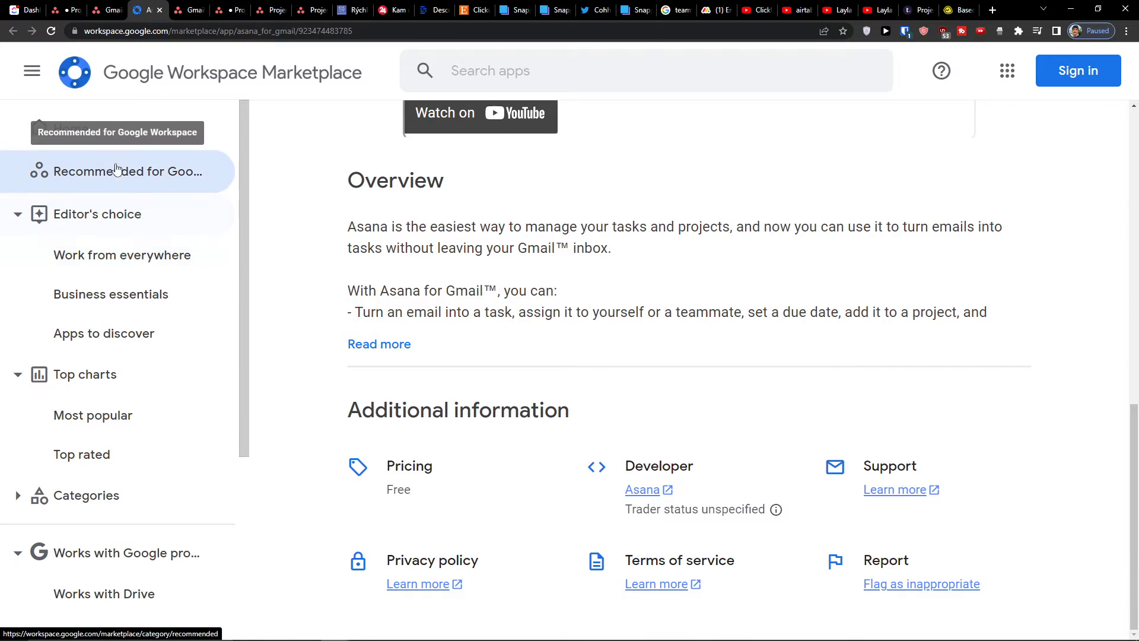
{"action": "left_click", "coordinate": [736, 63]}
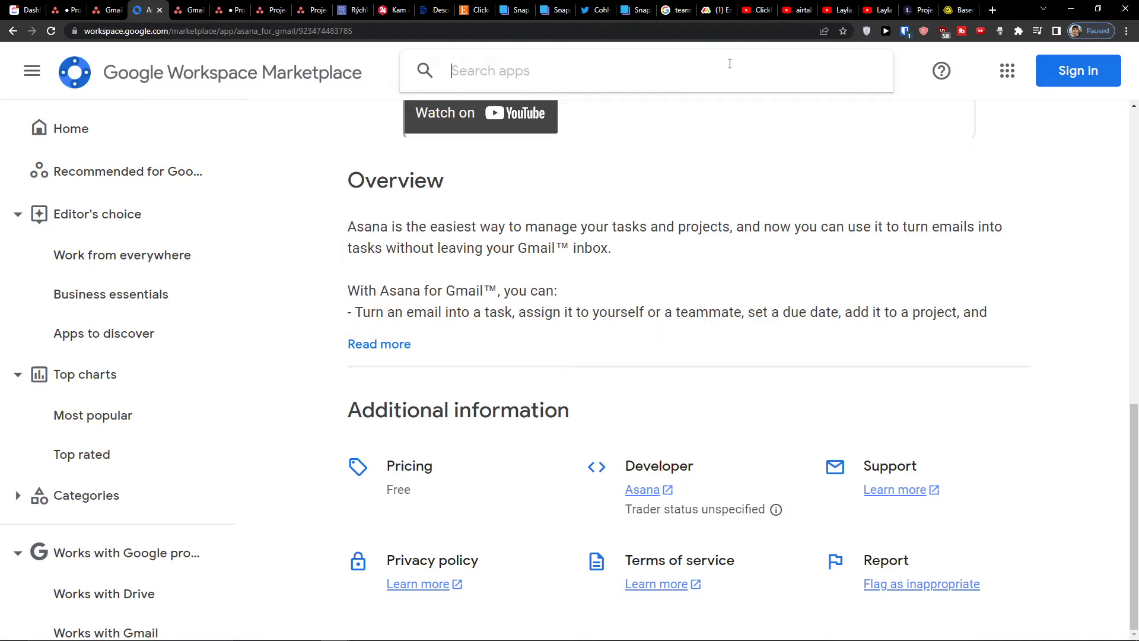
{"action": "type", "text": "google calend"}
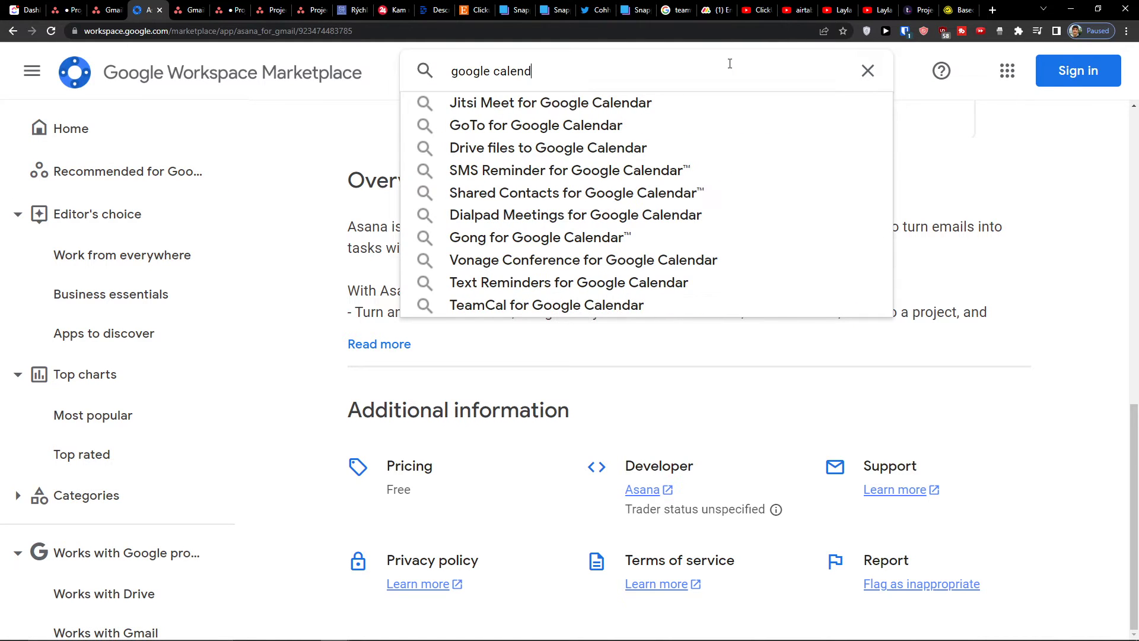
{"action": "type", "text": "ar asa"}
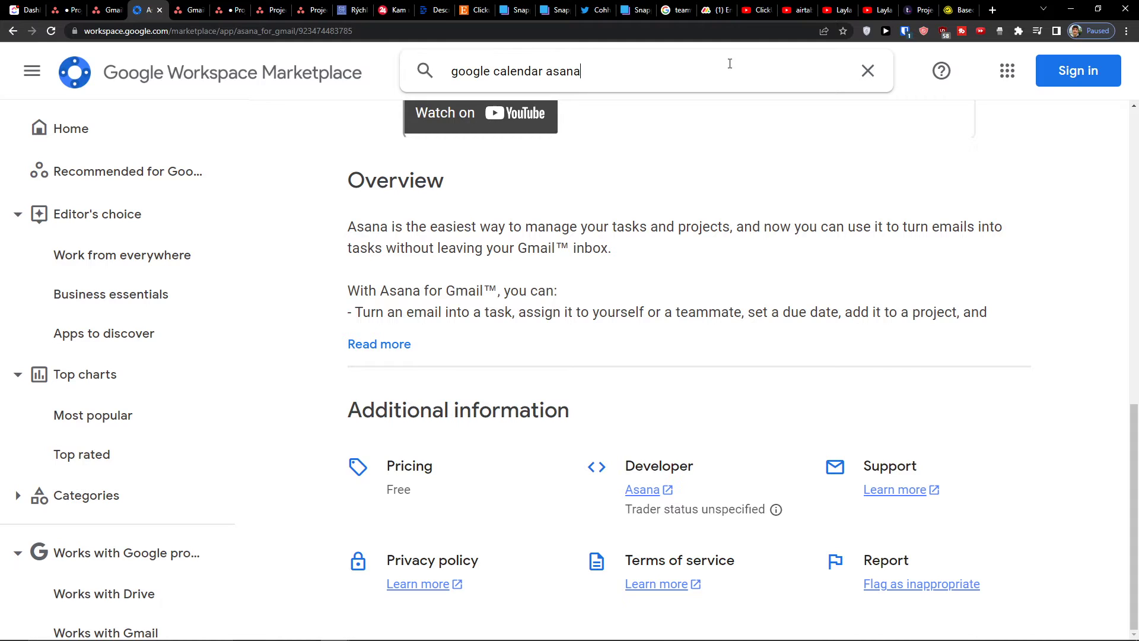
{"action": "type", "text": "na"}
{"action": "key", "text": "Return"}
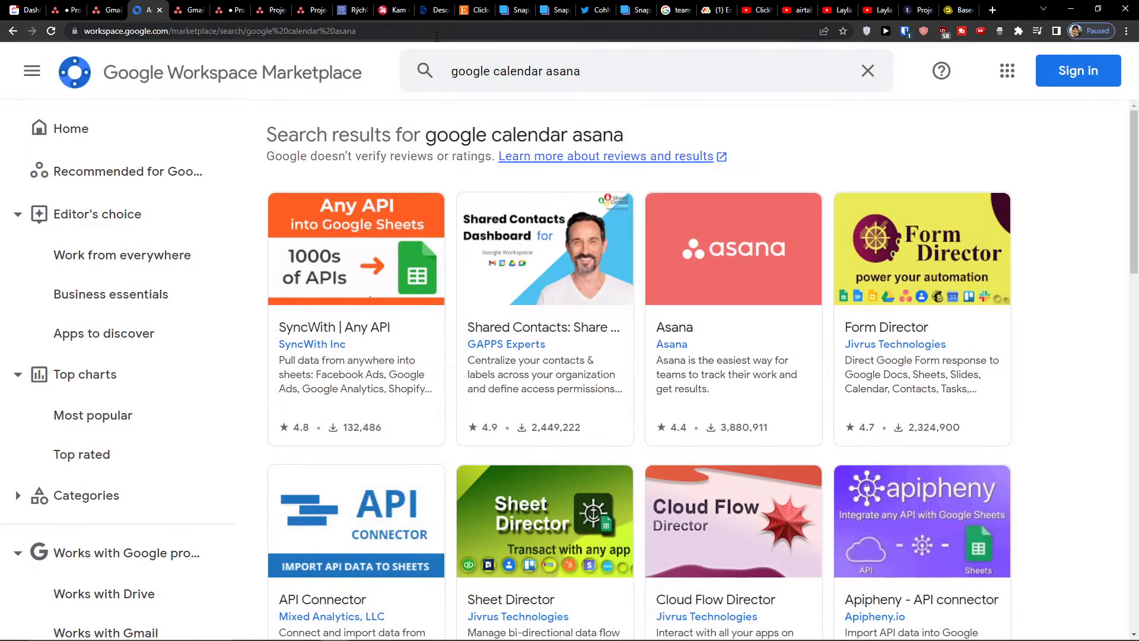
Step: Google 'google calendar asana' from the address bar and open Asana's Google Calendar integration page
{"action": "left_click", "coordinate": [441, 28]}
{"action": "type", "text": "gi"}
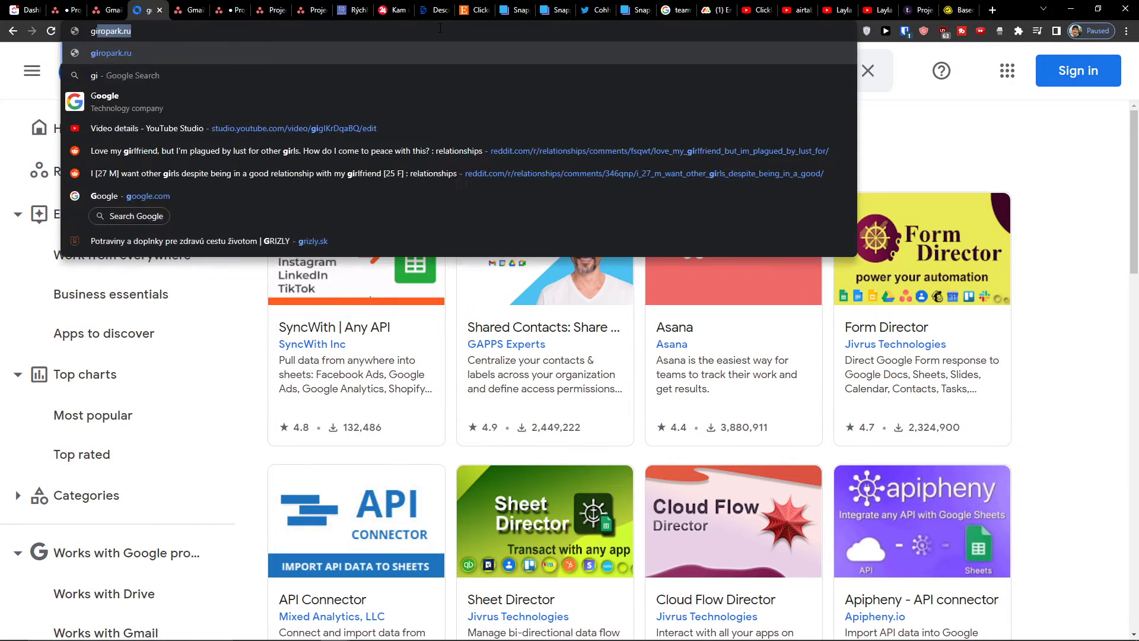
{"action": "type", "text": "igke cakebgiigke c"}
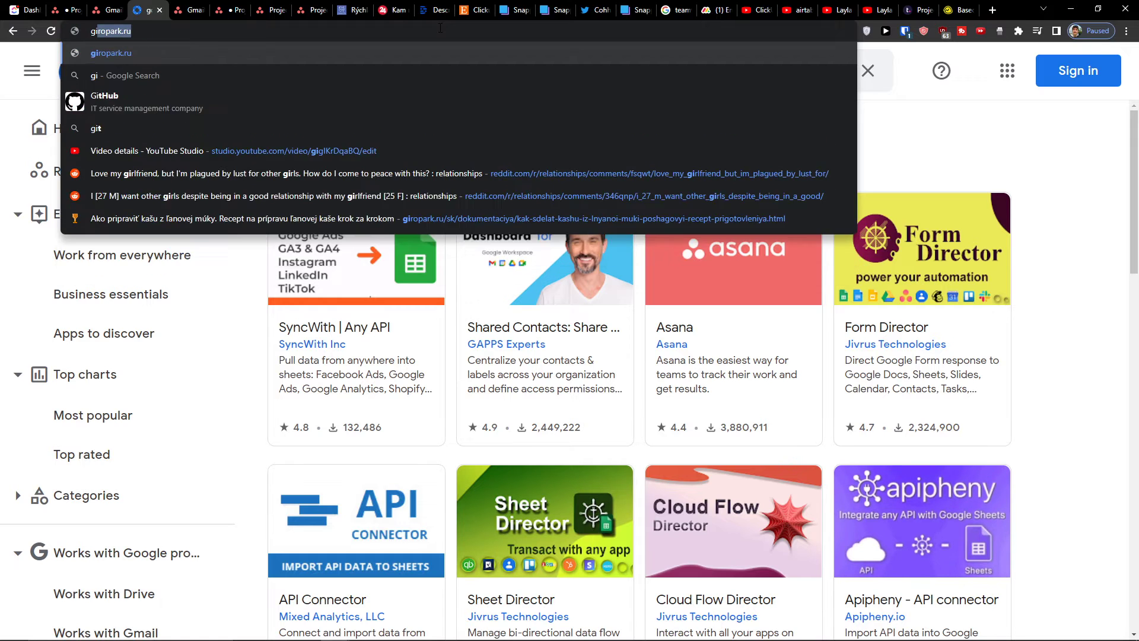
{"action": "type", "text": "google"}
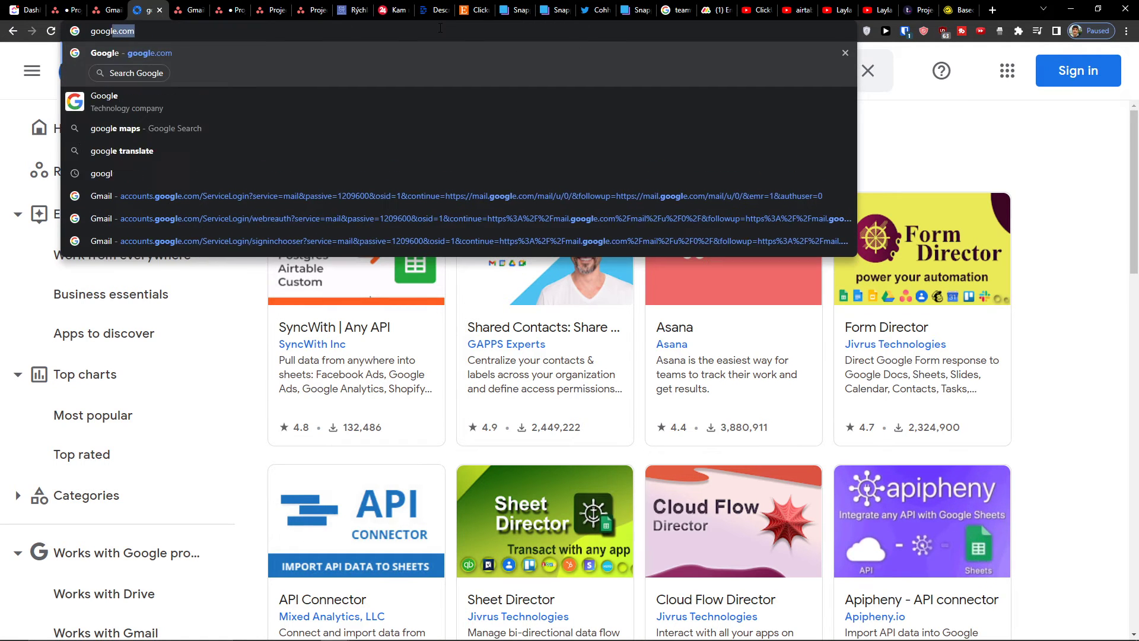
{"action": "type", "text": " calendar asana"}
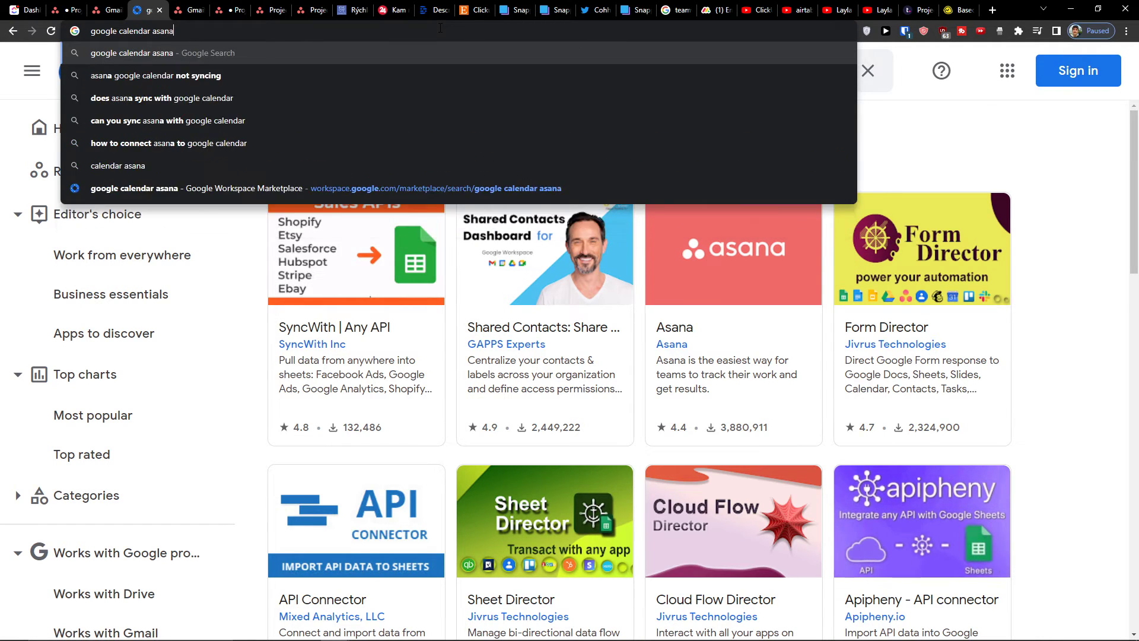
{"action": "key", "text": "Return"}
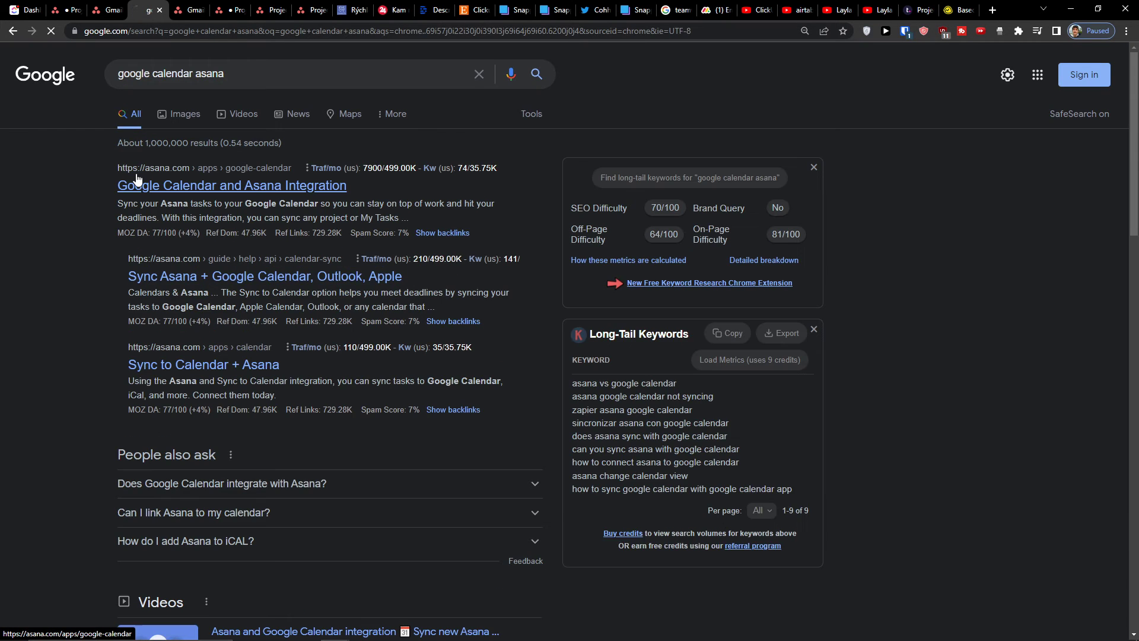
{"action": "left_click", "coordinate": [137, 181]}
Step: Scroll to 'To sync an Asana project' and highlight the project-selection step
{"action": "scroll", "coordinate": [380, 255], "scroll_direction": "down", "scroll_amount": 3}
{"action": "scroll", "coordinate": [354, 288], "scroll_direction": "down", "scroll_amount": 4}
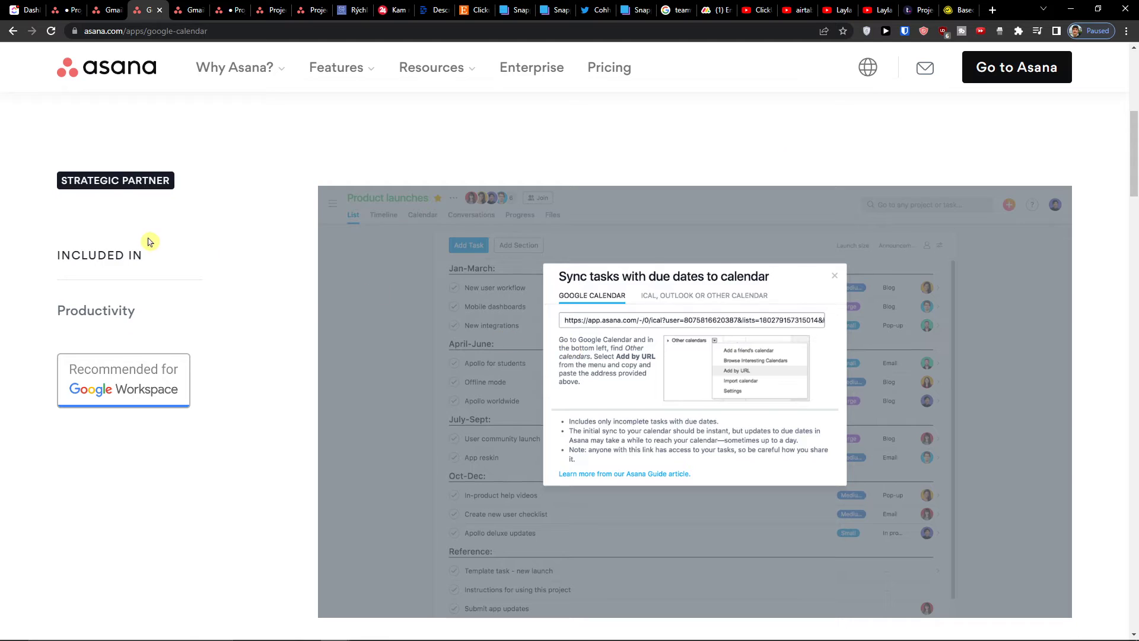
{"action": "scroll", "coordinate": [178, 241], "scroll_direction": "up", "scroll_amount": 5}
{"action": "scroll", "coordinate": [267, 257], "scroll_direction": "down", "scroll_amount": 19}
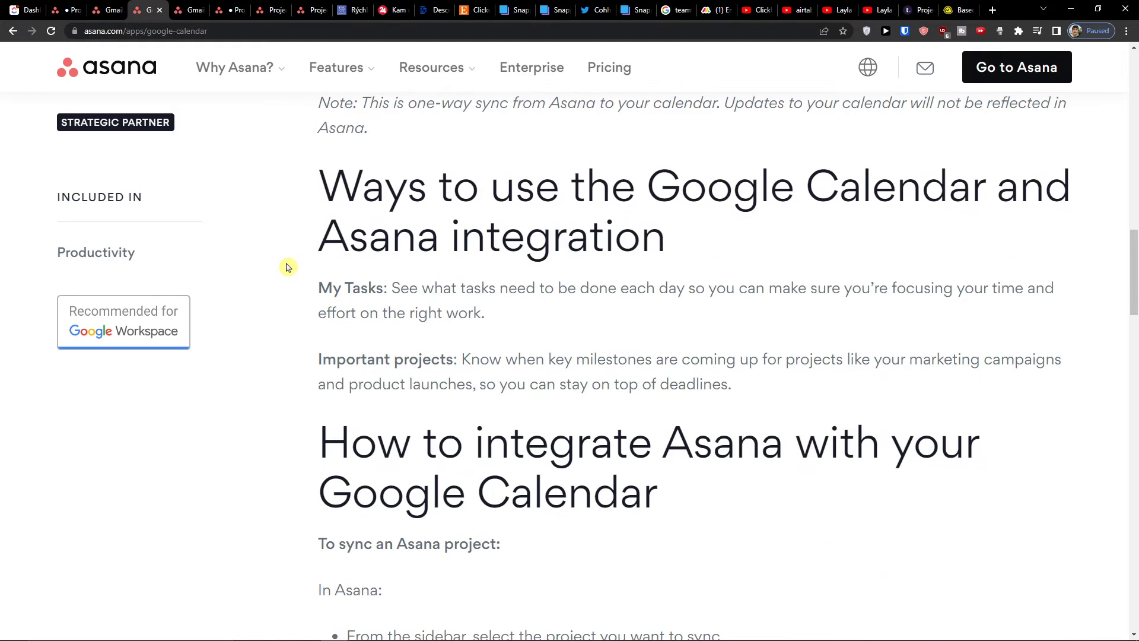
{"action": "scroll", "coordinate": [287, 267], "scroll_direction": "down", "scroll_amount": 5}
{"action": "scroll", "coordinate": [348, 356], "scroll_direction": "down", "scroll_amount": 1}
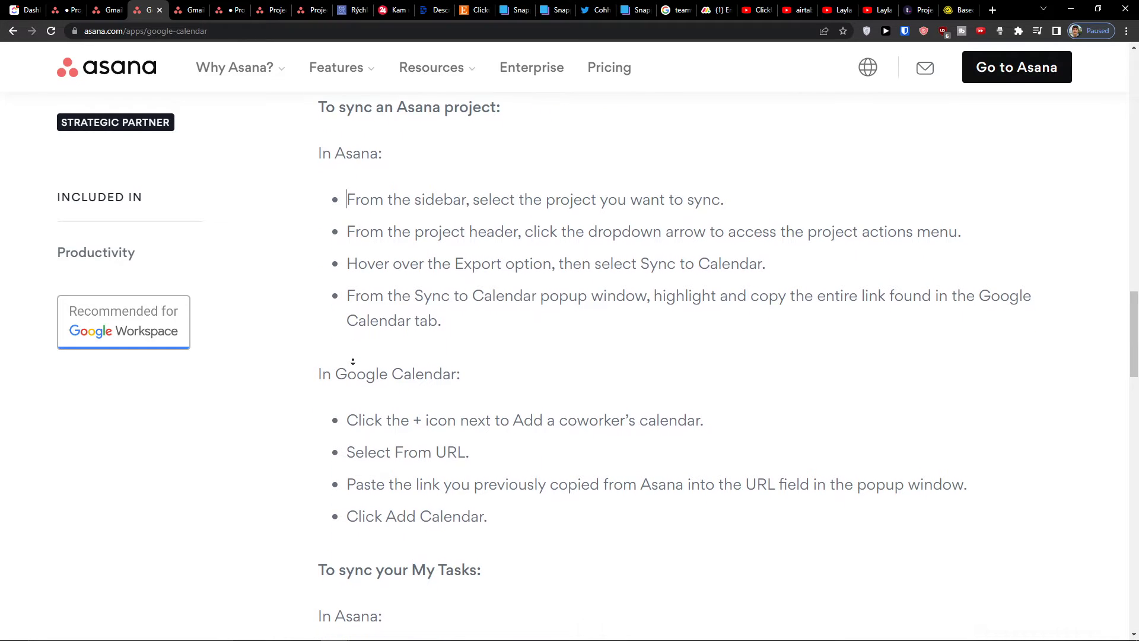
{"action": "left_click", "coordinate": [309, 171]}
{"action": "left_click_drag", "start_coordinate": [373, 240], "coordinate": [567, 232]}
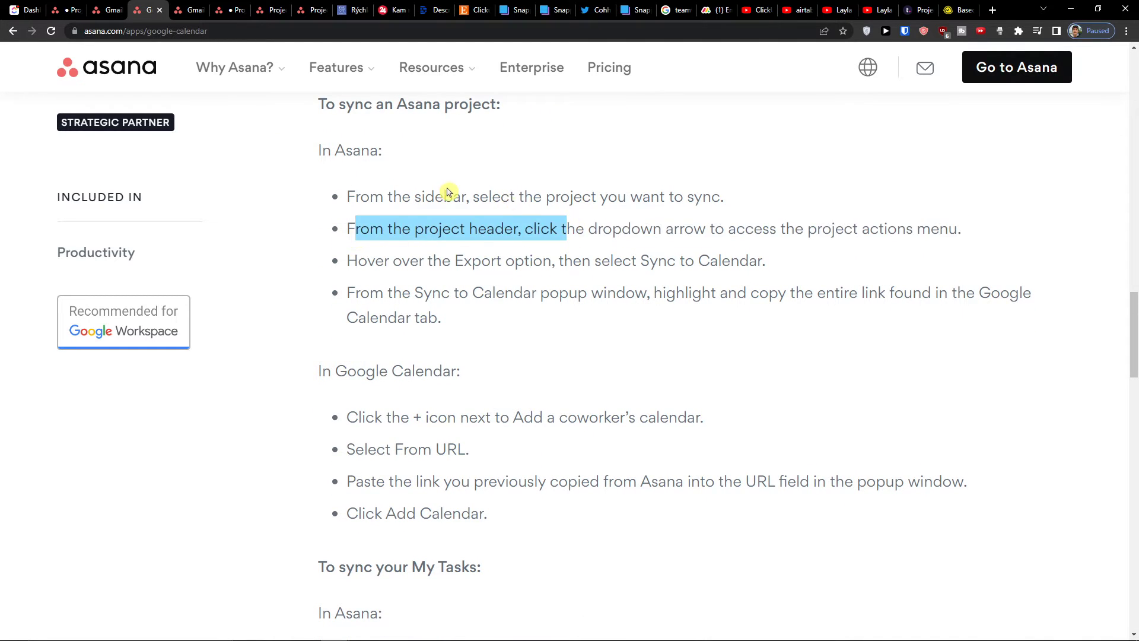
{"action": "left_click_drag", "start_coordinate": [435, 197], "coordinate": [731, 203]}
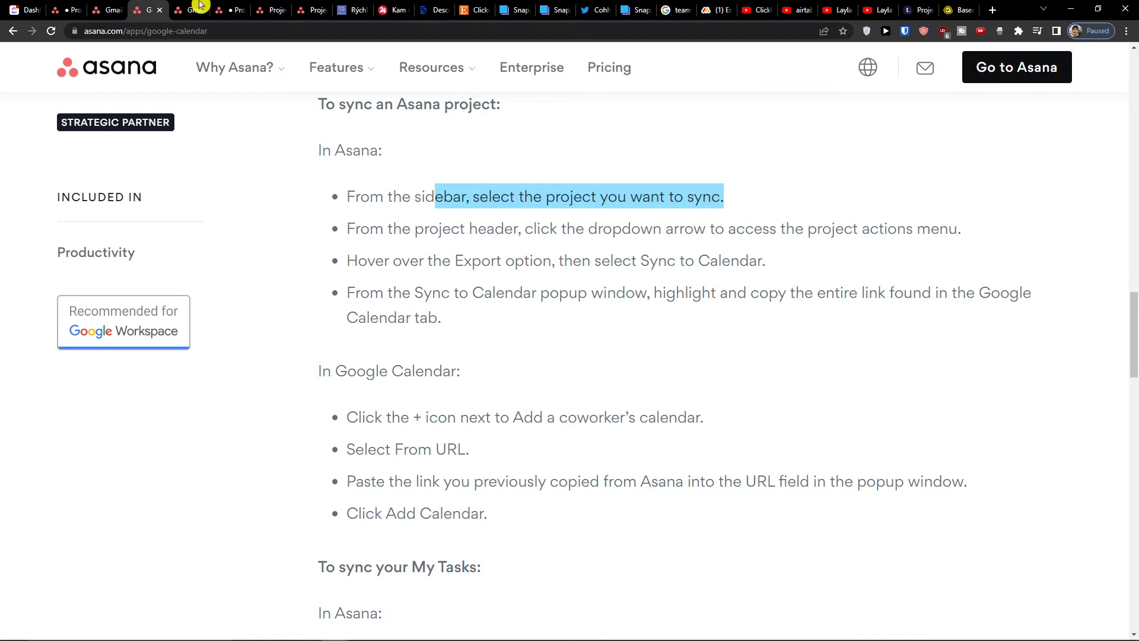
Step: Switch to the Project plan tab, closing the apps dialog and the project options menu
{"action": "left_click", "coordinate": [110, 9]}
{"action": "left_click", "coordinate": [68, 10]}
{"action": "left_click", "coordinate": [116, 100]}
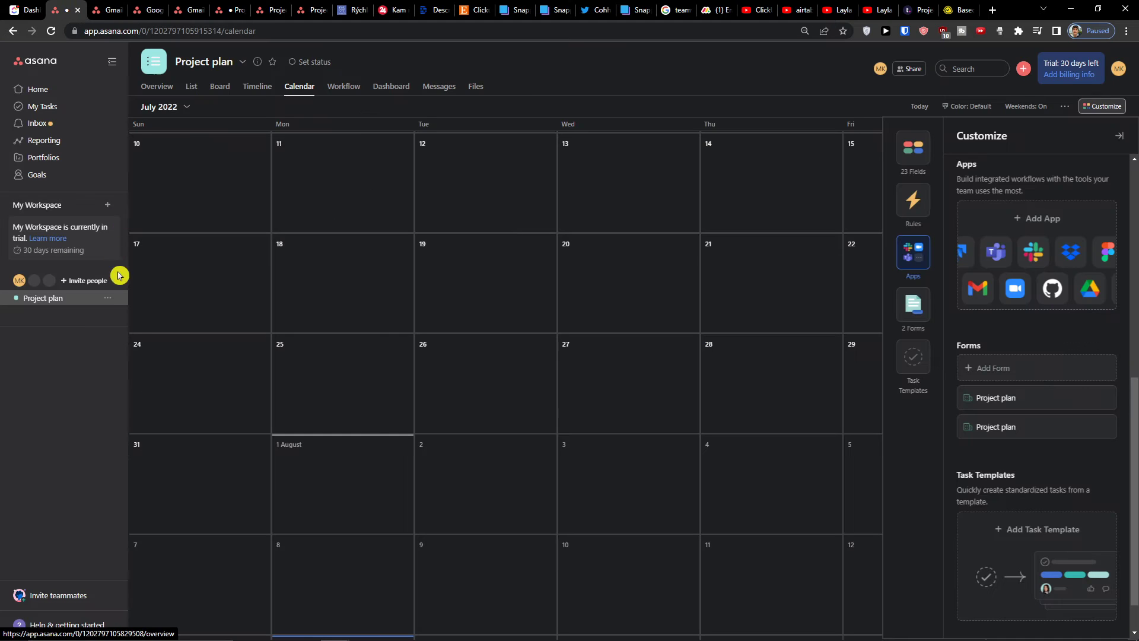
{"action": "left_click", "coordinate": [108, 298]}
{"action": "mouse_move", "coordinate": [156, 326]}
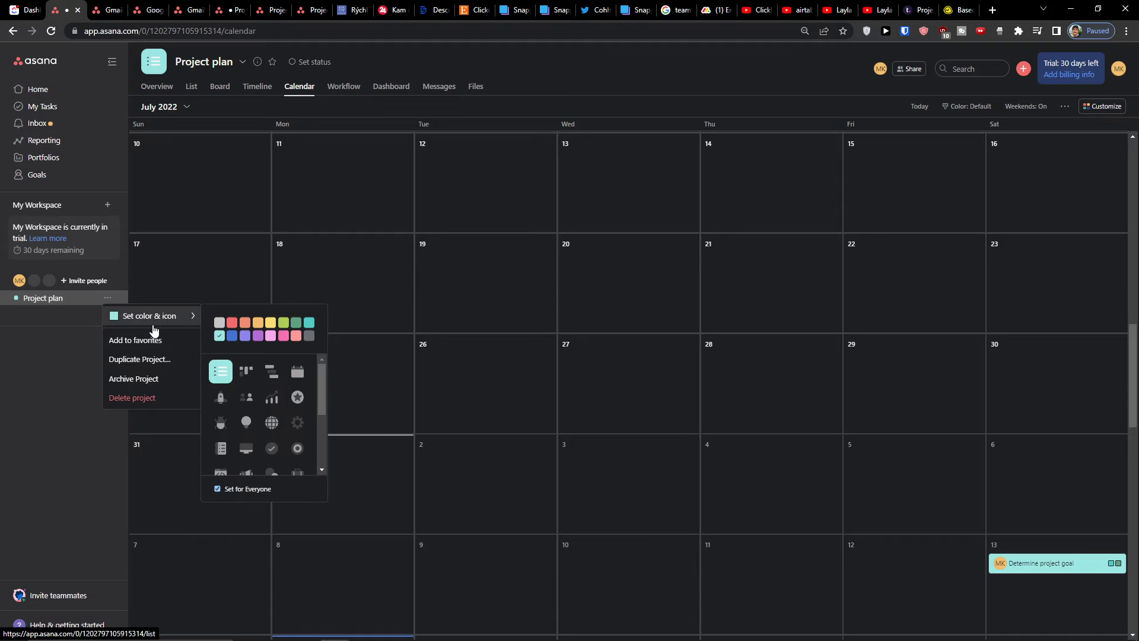
{"action": "left_click", "coordinate": [1081, 136]}
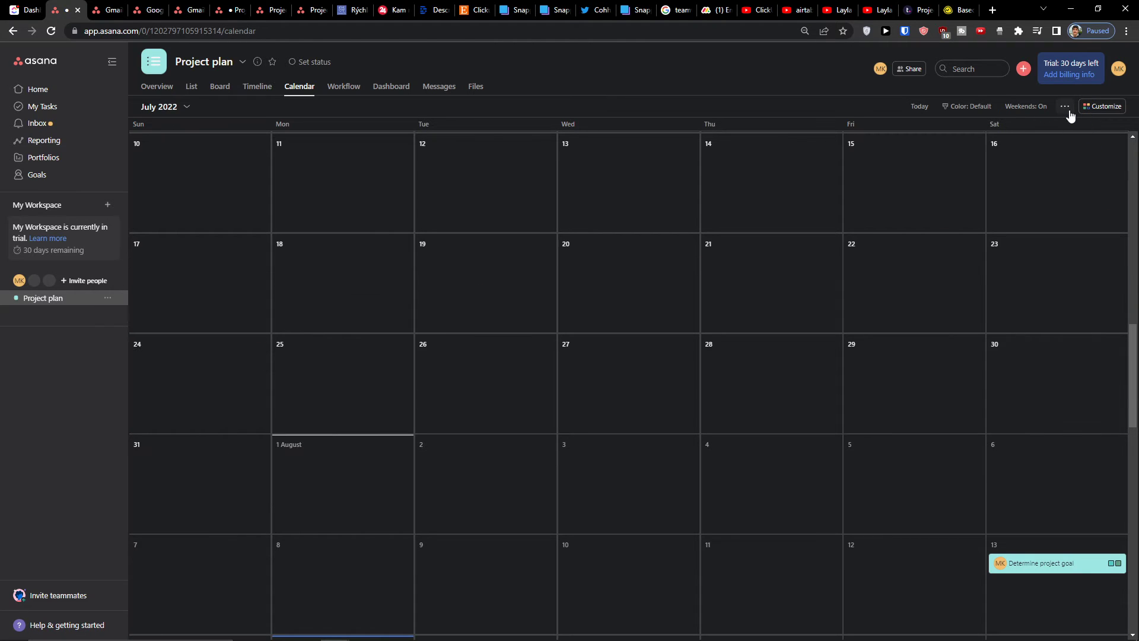
Step: Show Project plan in List view with To do, Doing, Done and Stuck sections
{"action": "left_click", "coordinate": [1066, 107]}
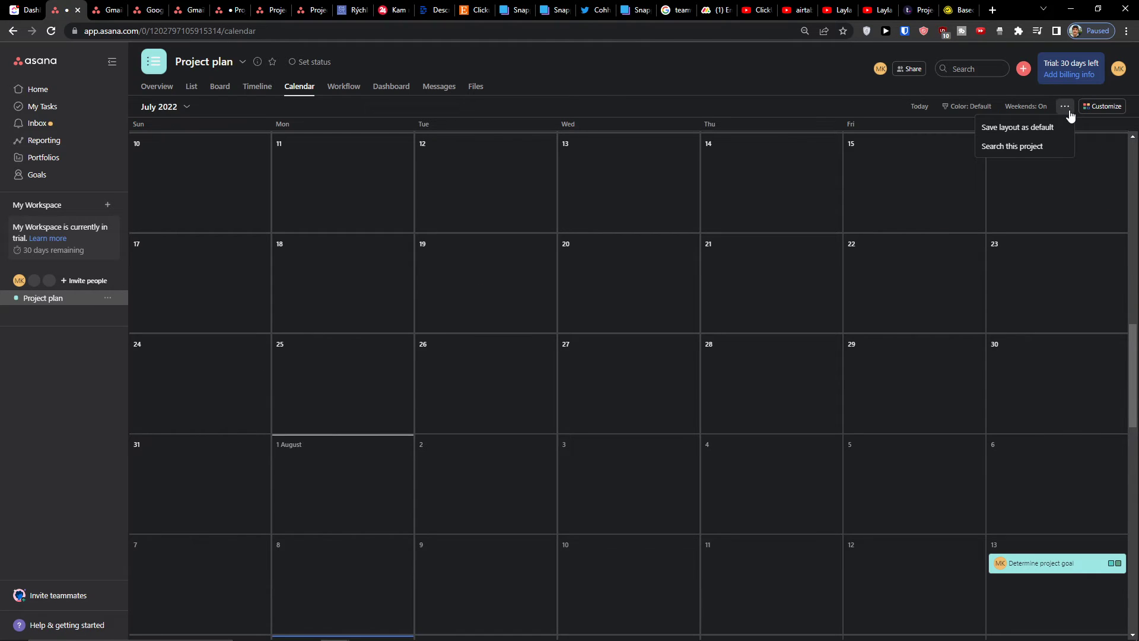
{"action": "left_click", "coordinate": [1106, 107]}
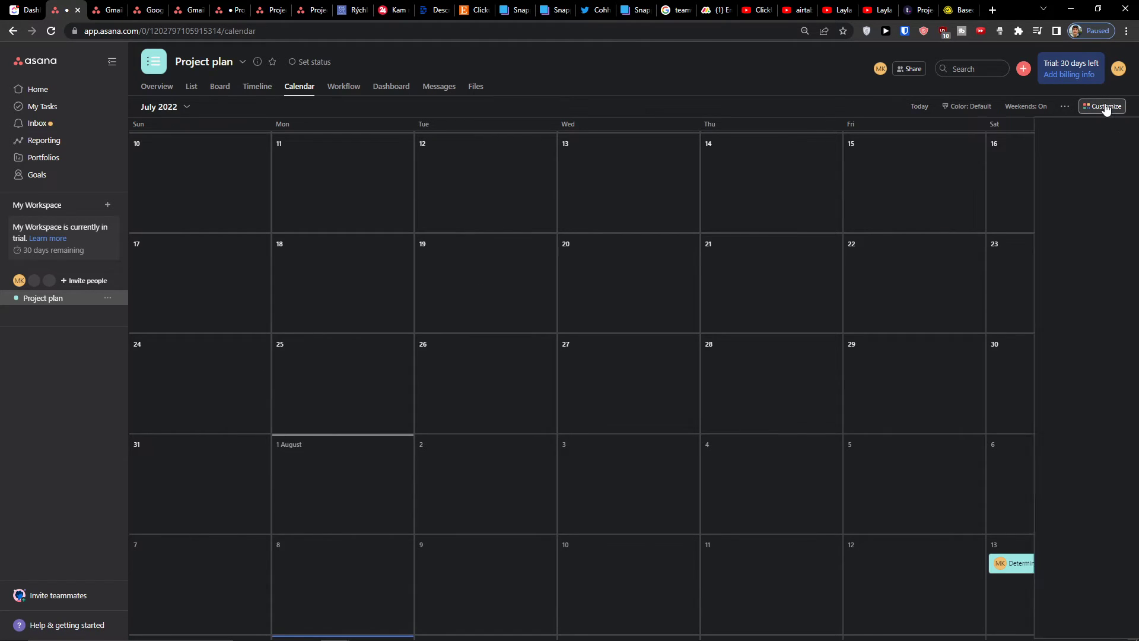
{"action": "left_click", "coordinate": [21, 293]}
{"action": "right_click", "coordinate": [26, 297]}
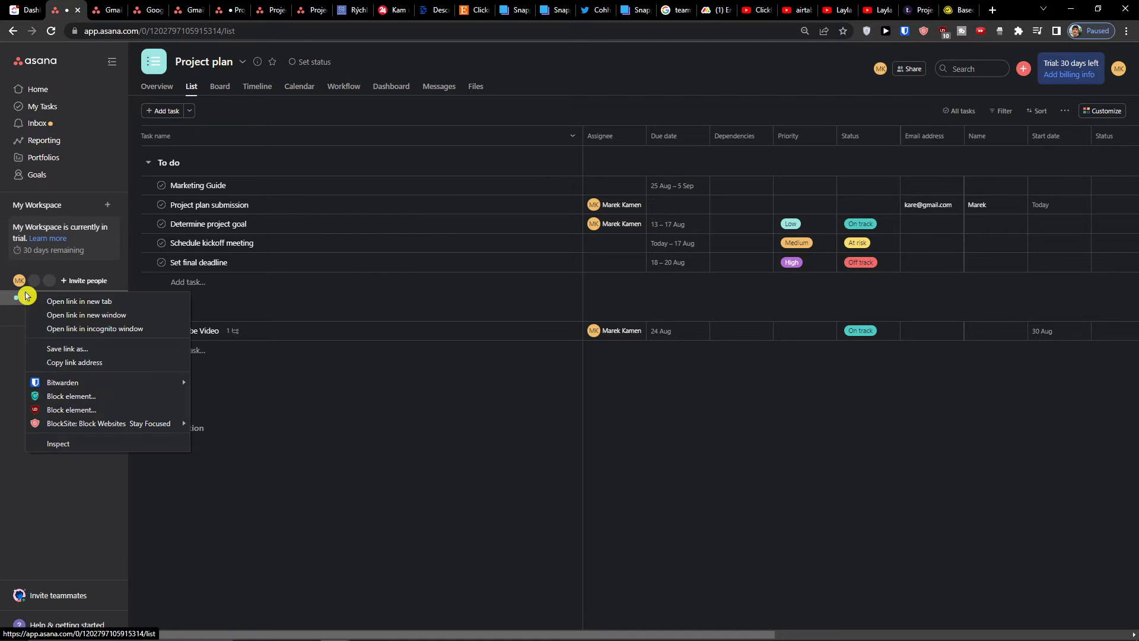
{"action": "left_click", "coordinate": [26, 295]}
Step: Close the Gmail integration tab and return to the Project plan list
{"action": "left_click", "coordinate": [94, 10]}
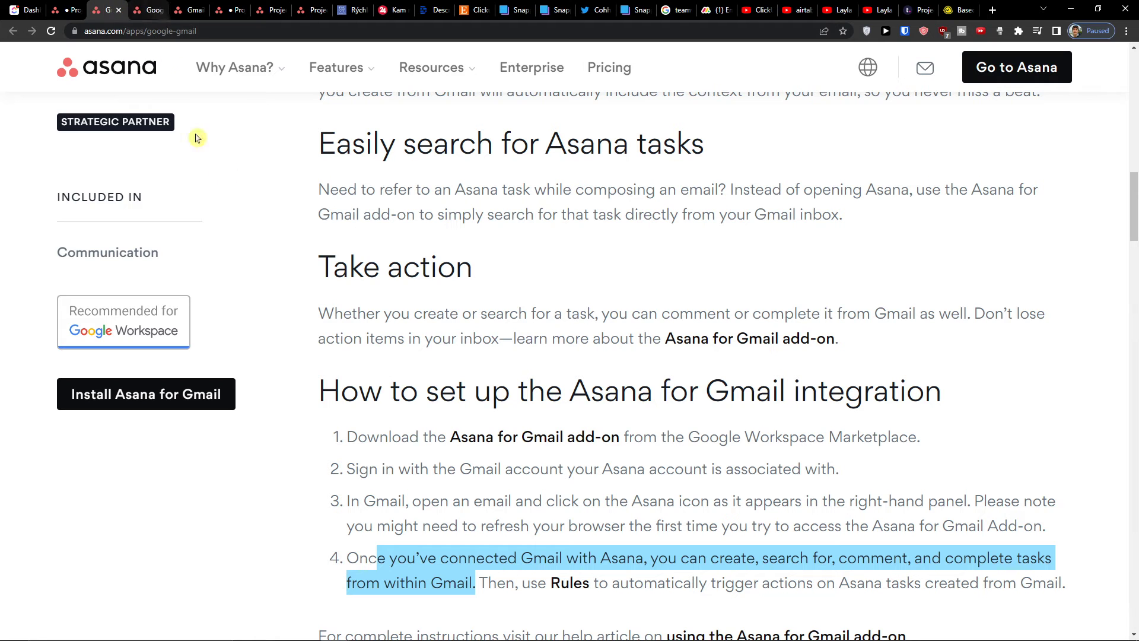
{"action": "left_click", "coordinate": [118, 11]}
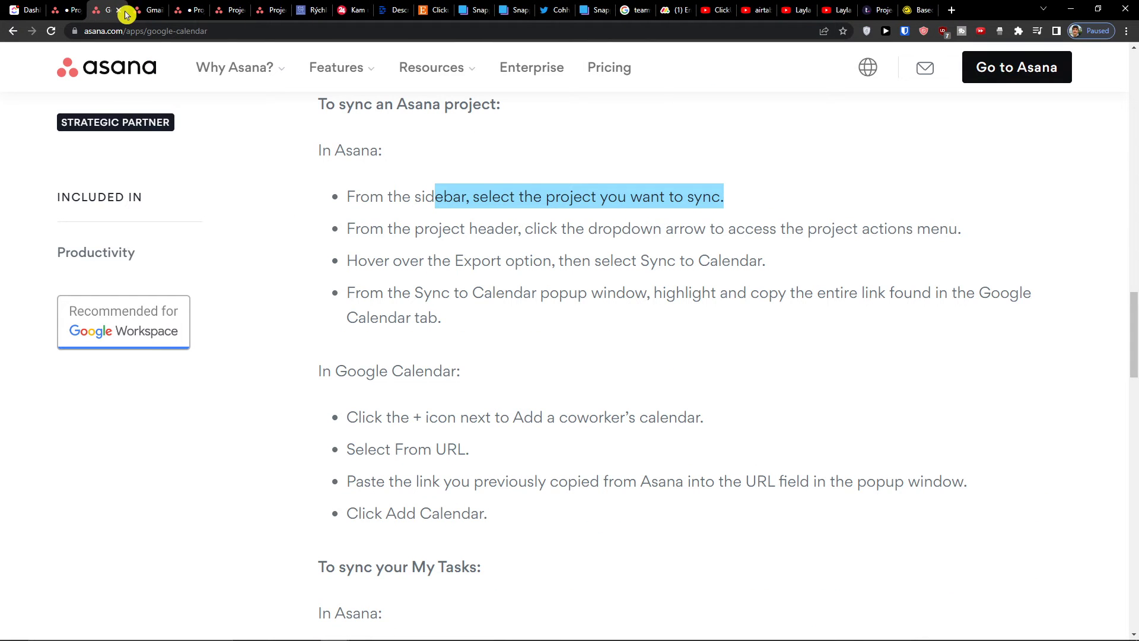
{"action": "left_click_drag", "start_coordinate": [325, 225], "coordinate": [433, 238]}
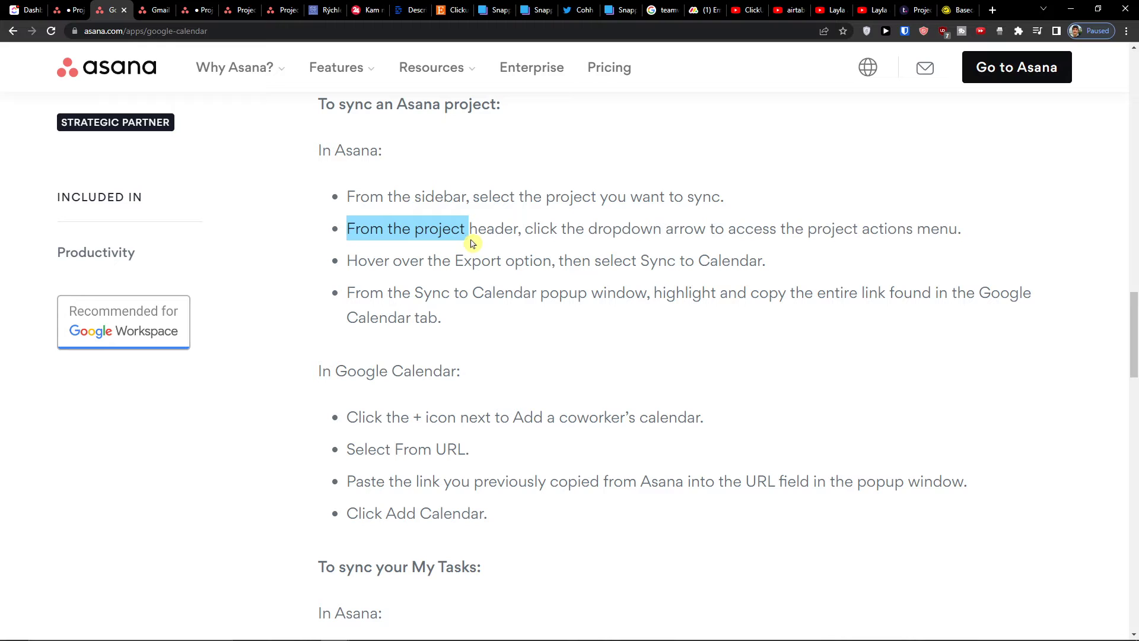
{"action": "left_click", "coordinate": [62, 5]}
Step: Close the Customize panel and reveal the project's Export/Print options, including Sync to calendar
{"action": "left_click", "coordinate": [1097, 110]}
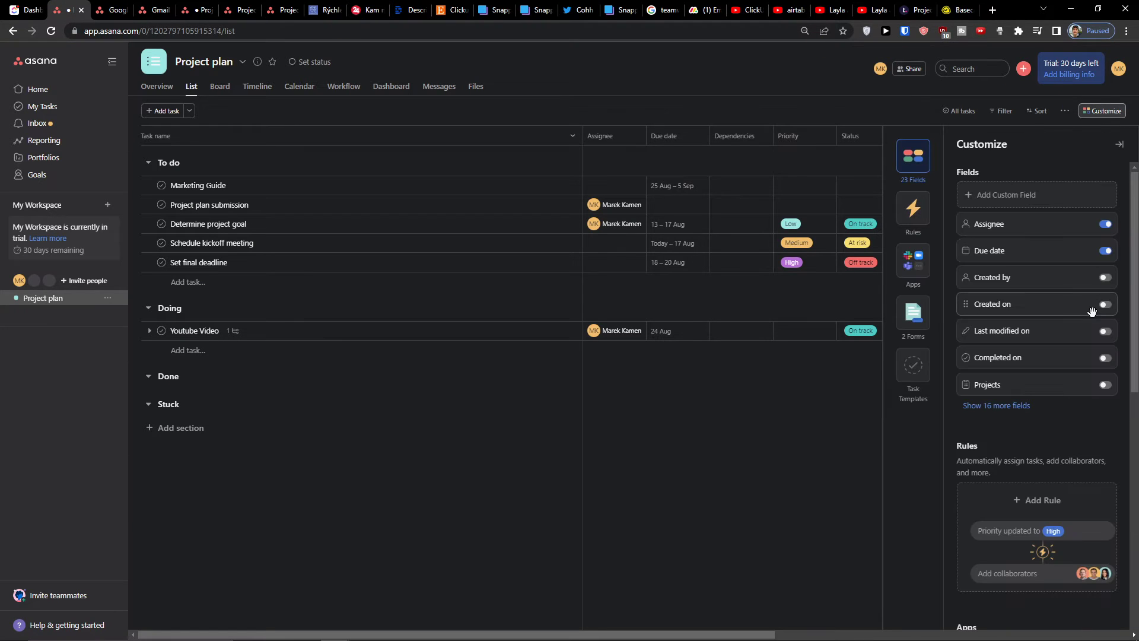
{"action": "scroll", "coordinate": [1026, 329], "scroll_direction": "down", "scroll_amount": 10}
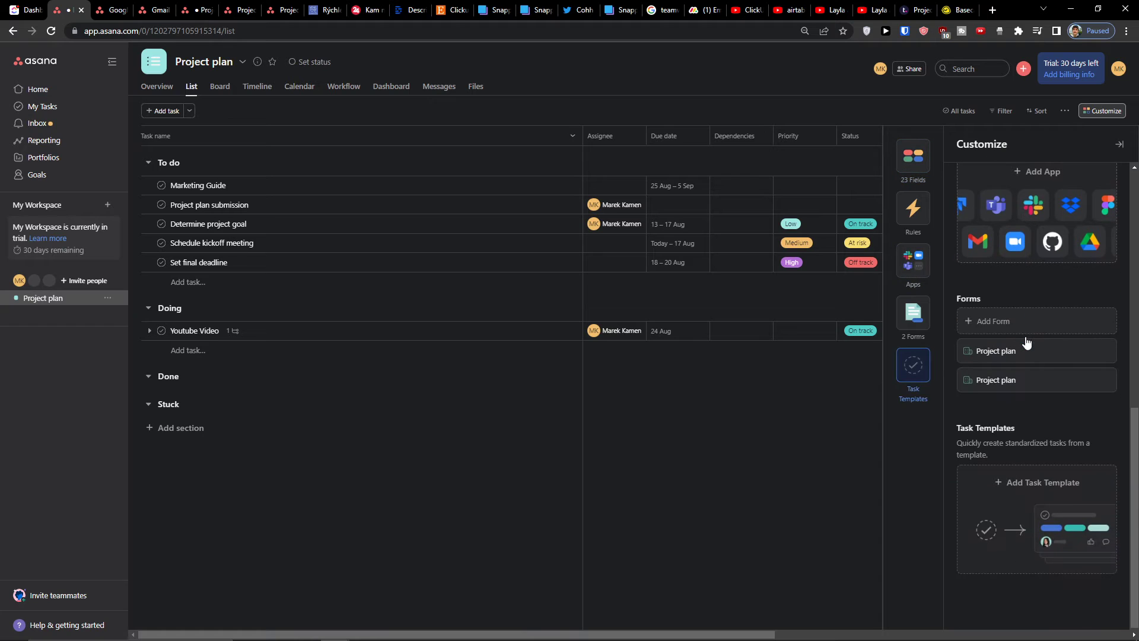
{"action": "left_click", "coordinate": [1119, 145]}
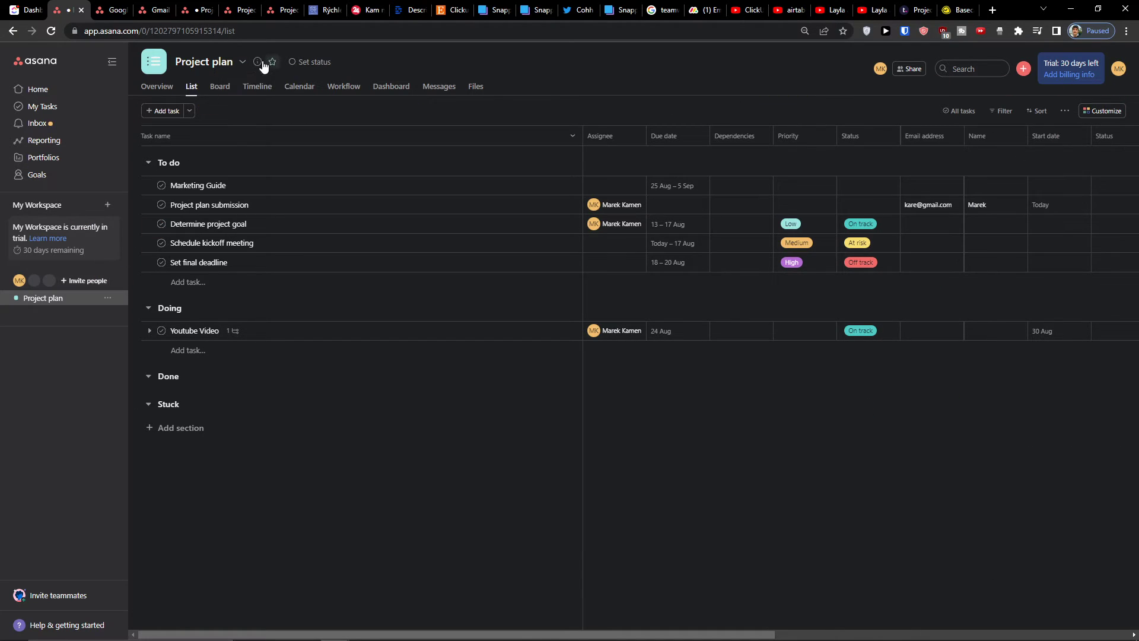
{"action": "left_click", "coordinate": [243, 63]}
{"action": "mouse_move", "coordinate": [281, 255]}
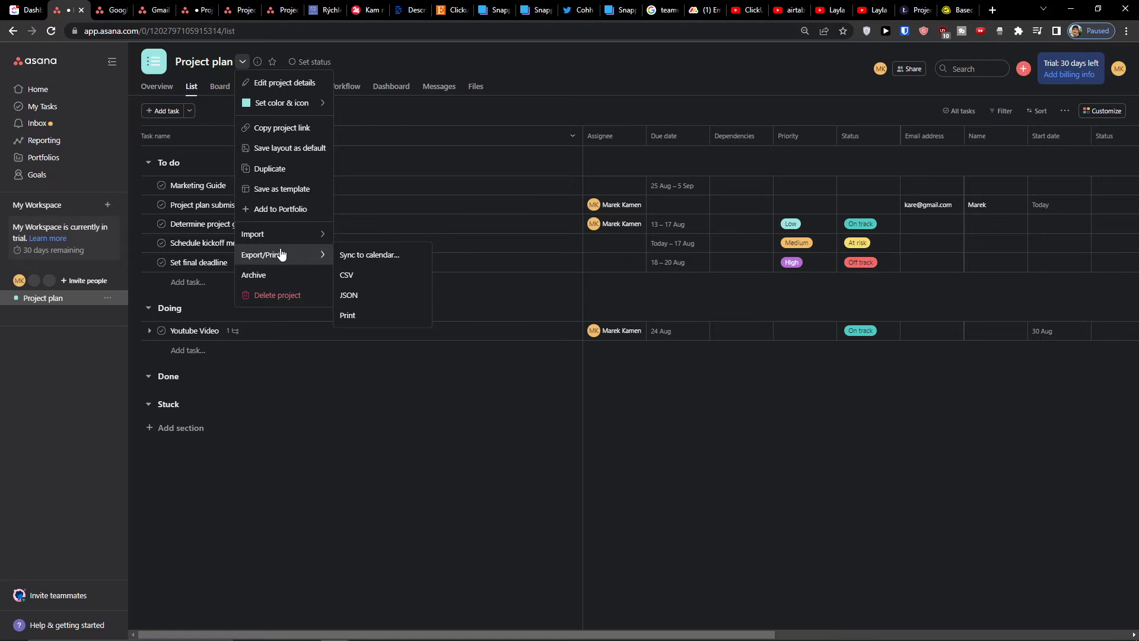
Step: Copy the Project plan's calendar sync link from Sync to calendar, then return to the help page
{"action": "left_click", "coordinate": [389, 257]}
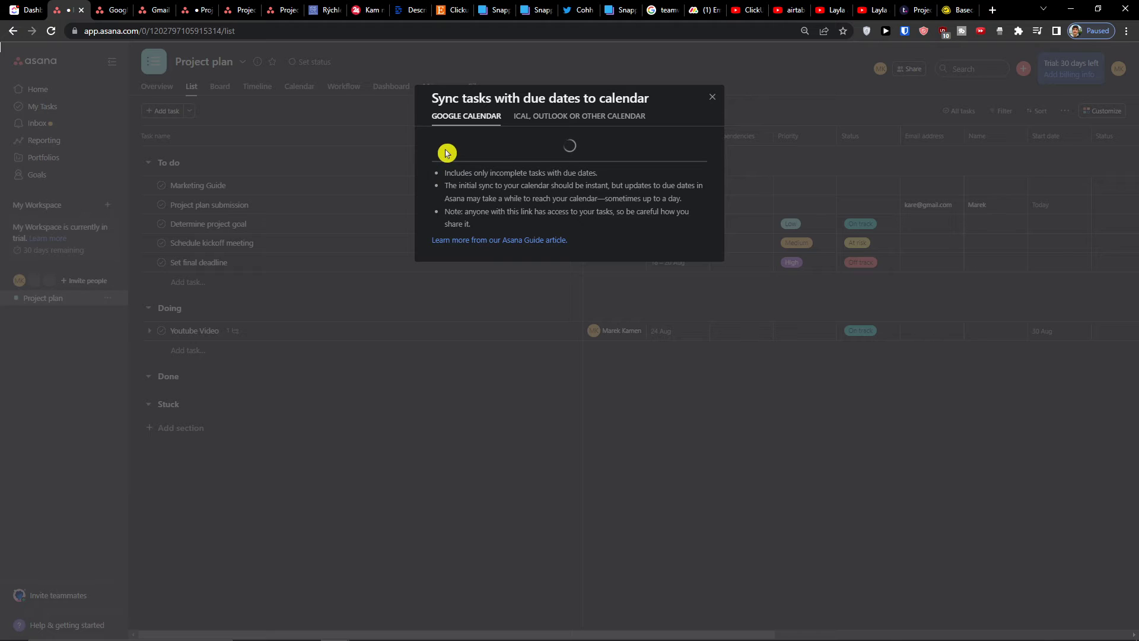
{"action": "left_click", "coordinate": [536, 148]}
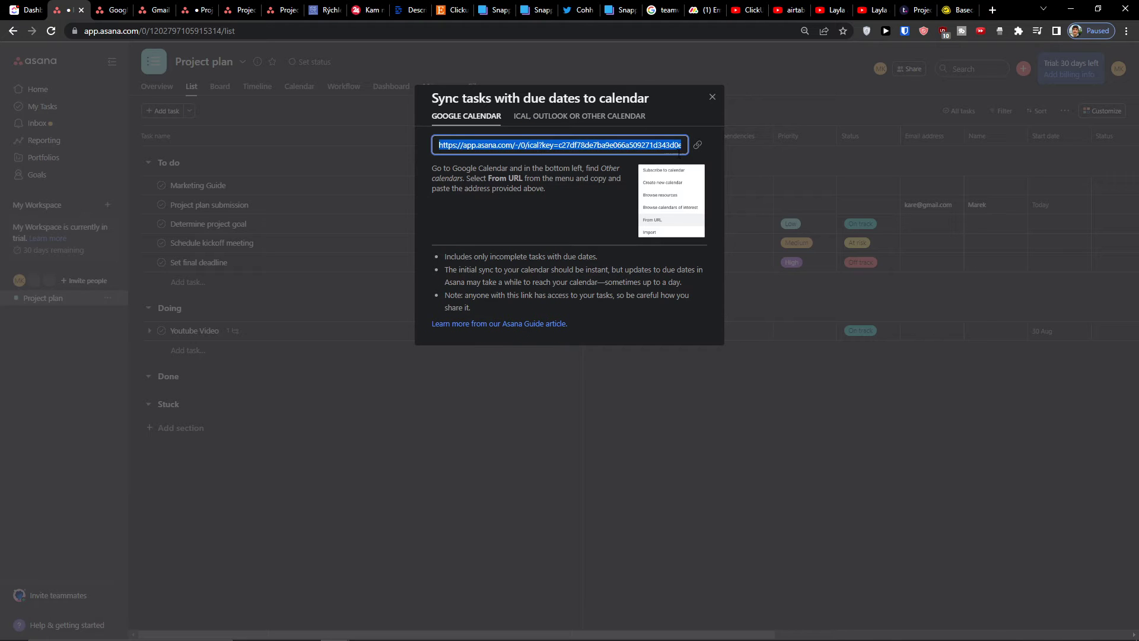
{"action": "left_click", "coordinate": [697, 145]}
{"action": "left_click", "coordinate": [275, 90]}
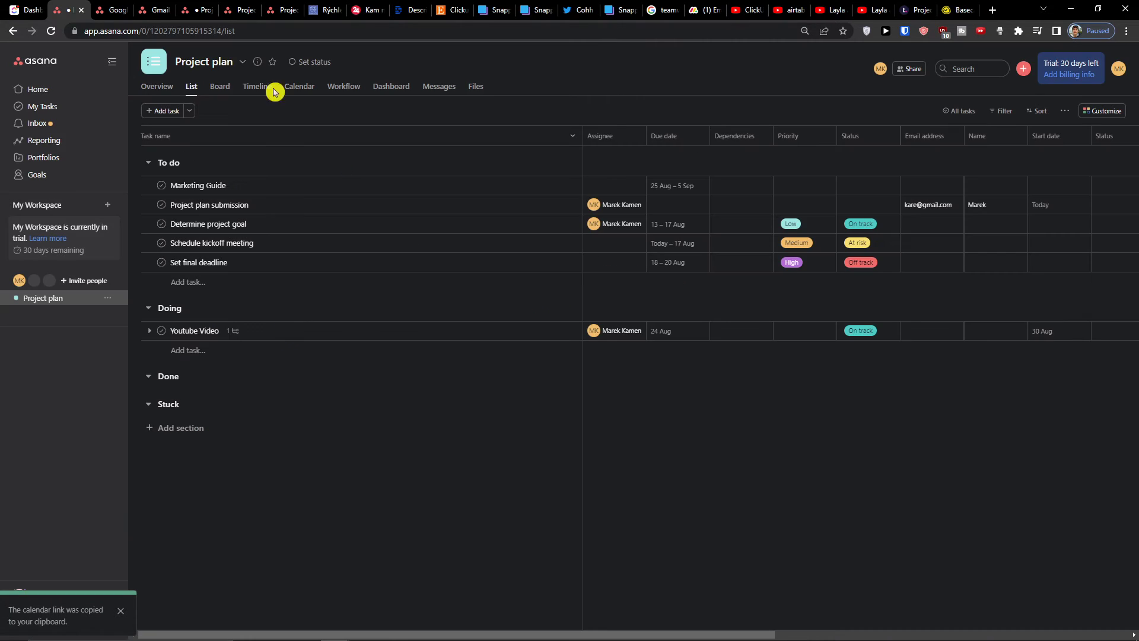
{"action": "left_click", "coordinate": [100, 7]}
{"action": "left_click_drag", "start_coordinate": [349, 260], "coordinate": [730, 259]}
Step: Review the copy-link and first Google Calendar steps, then search 'google calendar' in a new tab
{"action": "left_click", "coordinate": [473, 293]}
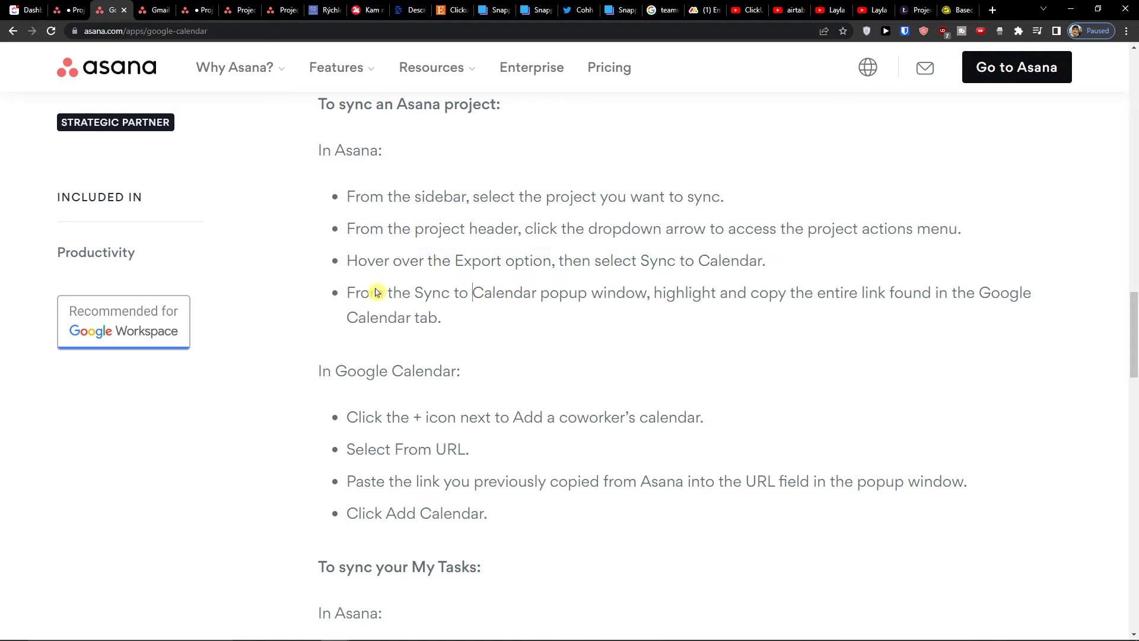
{"action": "left_click_drag", "start_coordinate": [371, 293], "coordinate": [579, 318]}
{"action": "left_click_drag", "start_coordinate": [702, 311], "coordinate": [917, 311]}
{"action": "left_click", "coordinate": [632, 328]}
{"action": "scroll", "coordinate": [393, 330], "scroll_direction": "down", "scroll_amount": 2}
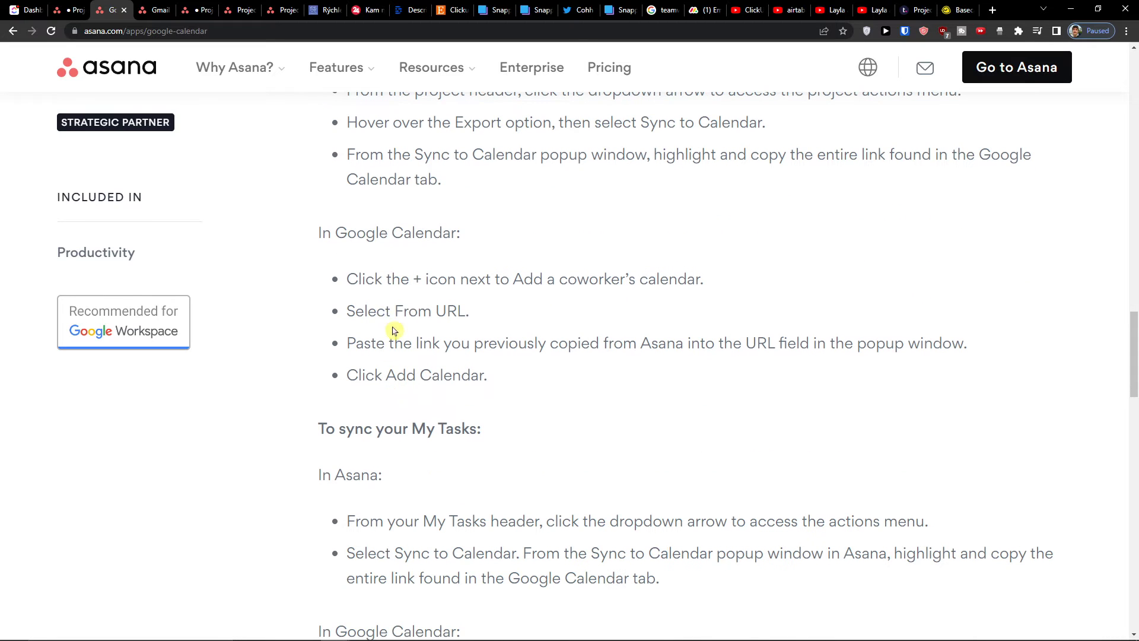
{"action": "left_click_drag", "start_coordinate": [392, 285], "coordinate": [516, 291]}
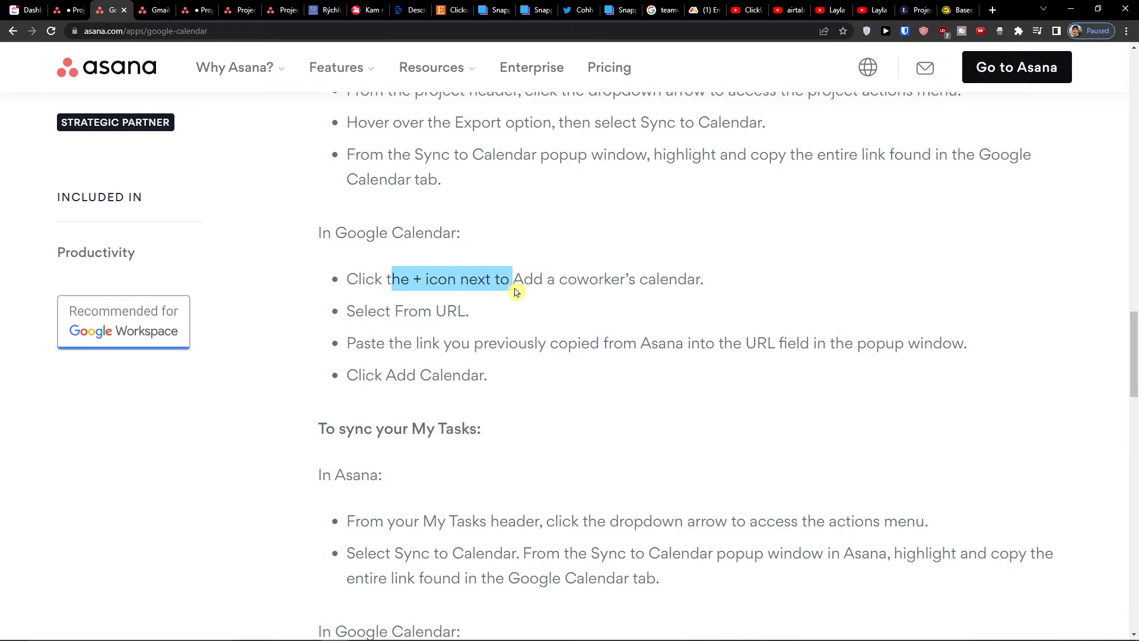
{"action": "left_click", "coordinate": [994, 13]}
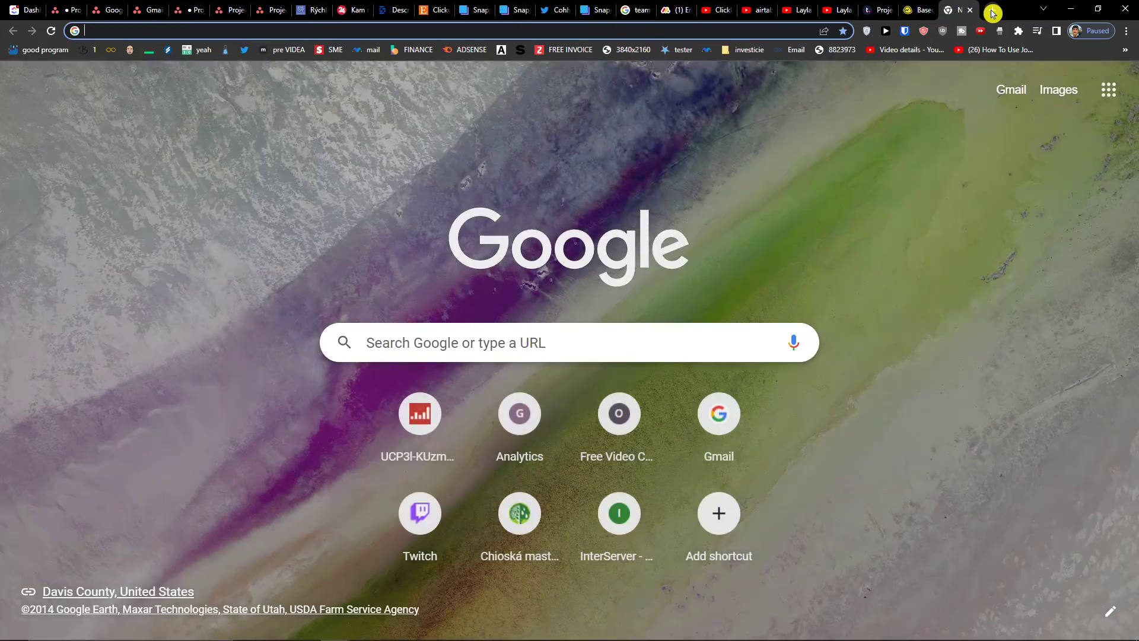
{"action": "type", "text": "google calendar"}
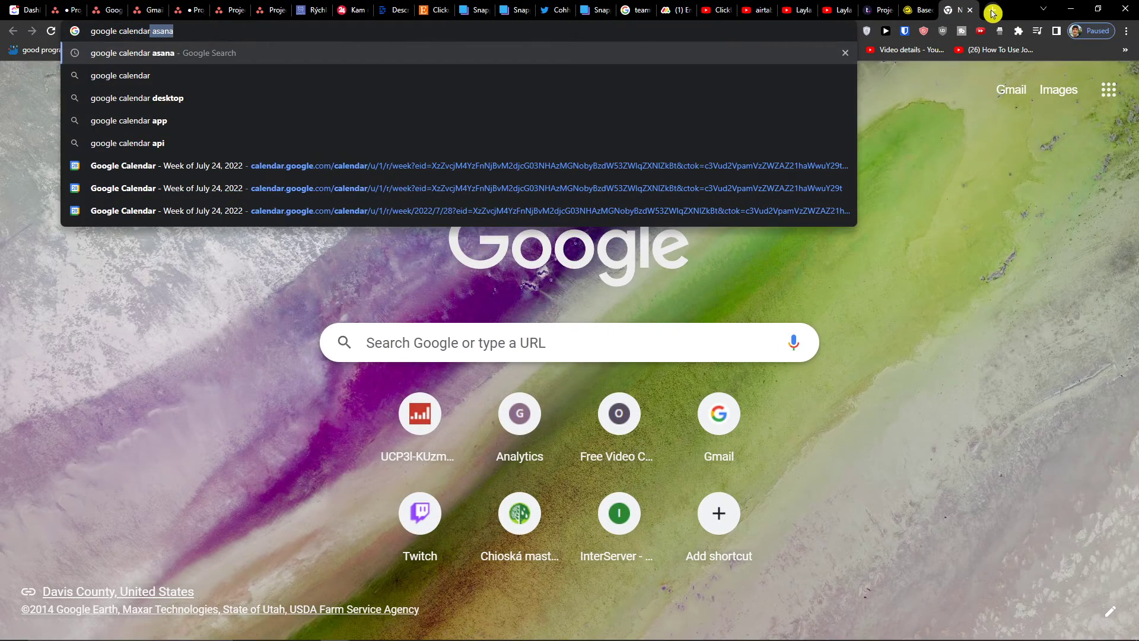
Step: Run the 'google calendar' search and look back over the Asana help page
{"action": "key", "text": "Return"}
{"action": "left_click_drag", "start_coordinate": [958, 10], "coordinate": [152, 9]}
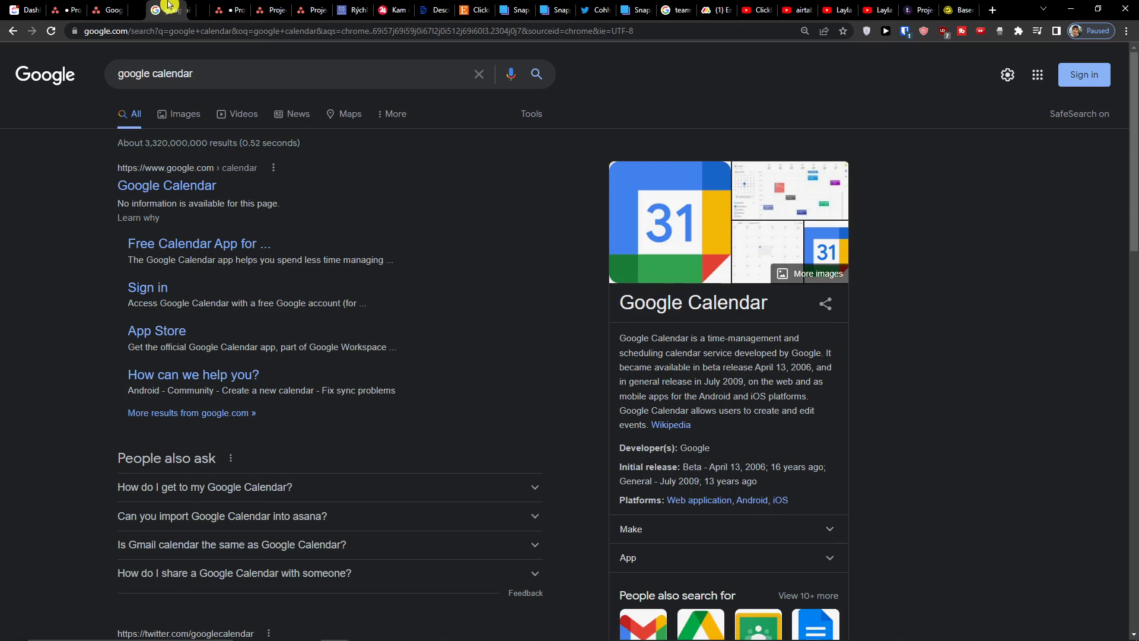
{"action": "left_click", "coordinate": [108, 5]}
{"action": "scroll", "coordinate": [376, 280], "scroll_direction": "up", "scroll_amount": 20}
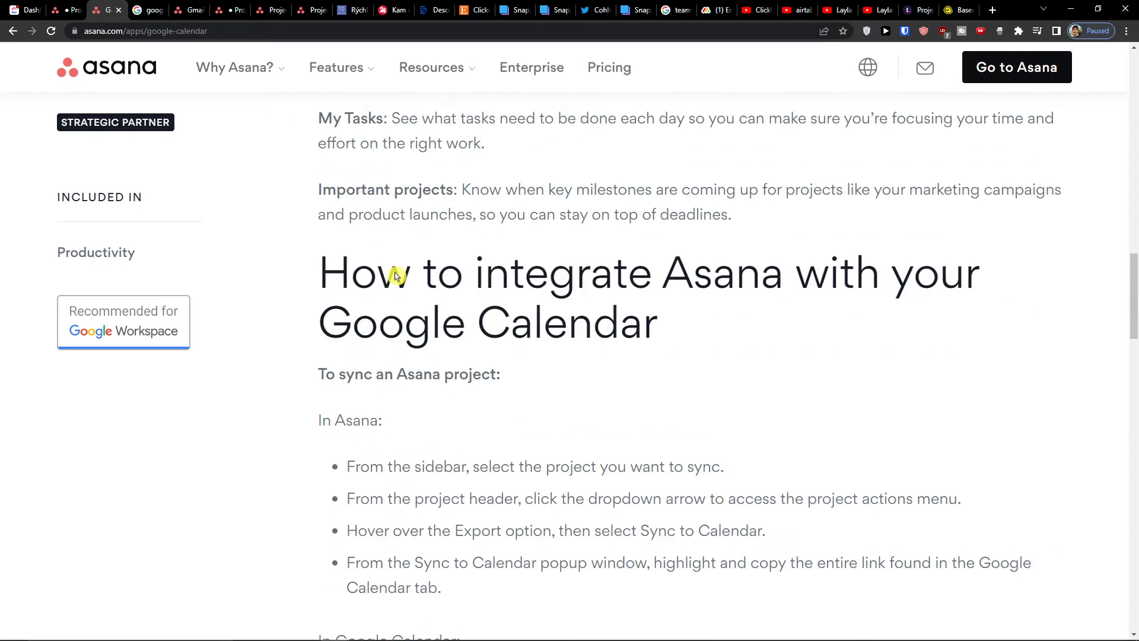
{"action": "scroll", "coordinate": [428, 285], "scroll_direction": "down", "scroll_amount": 4}
{"action": "scroll", "coordinate": [796, 297], "scroll_direction": "down", "scroll_amount": 20}
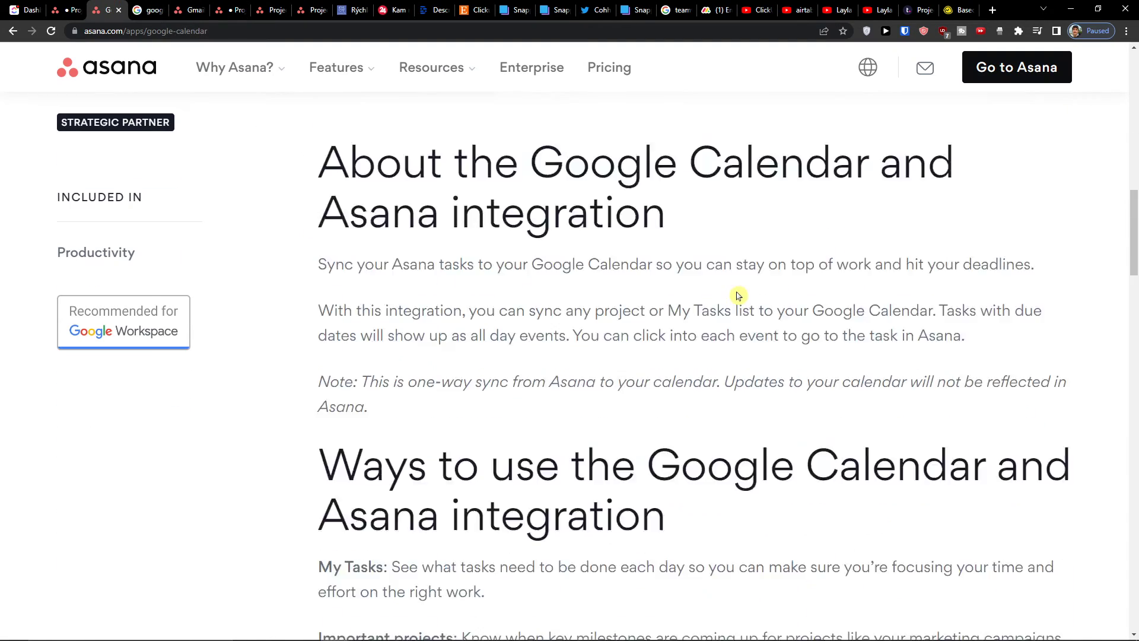
{"action": "scroll", "coordinate": [716, 298], "scroll_direction": "down", "scroll_amount": 1}
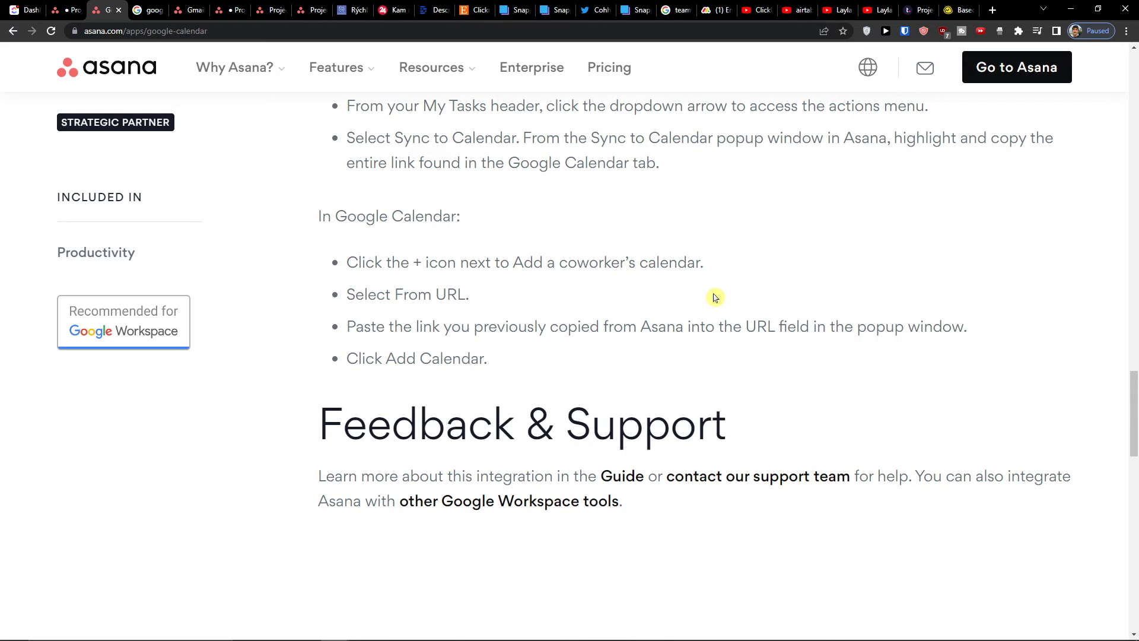
Step: Open Google Calendar from the results in its own maximized window and dismiss the welcome message
{"action": "left_click", "coordinate": [152, 10]}
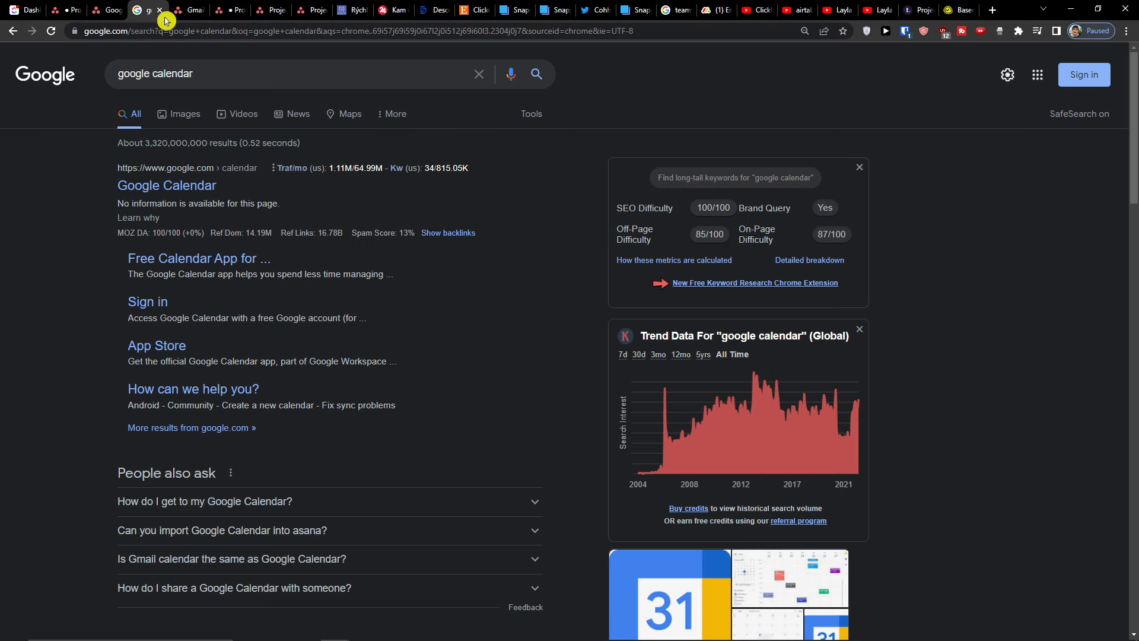
{"action": "left_click", "coordinate": [142, 185]}
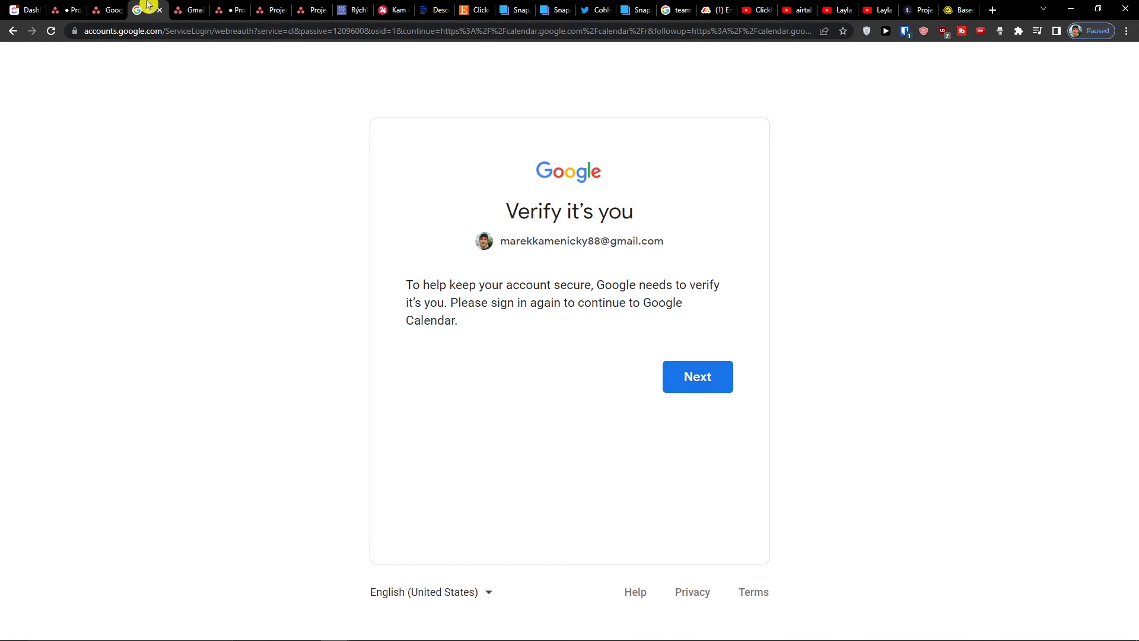
{"action": "left_click_drag", "start_coordinate": [149, 5], "coordinate": [0, 193]}
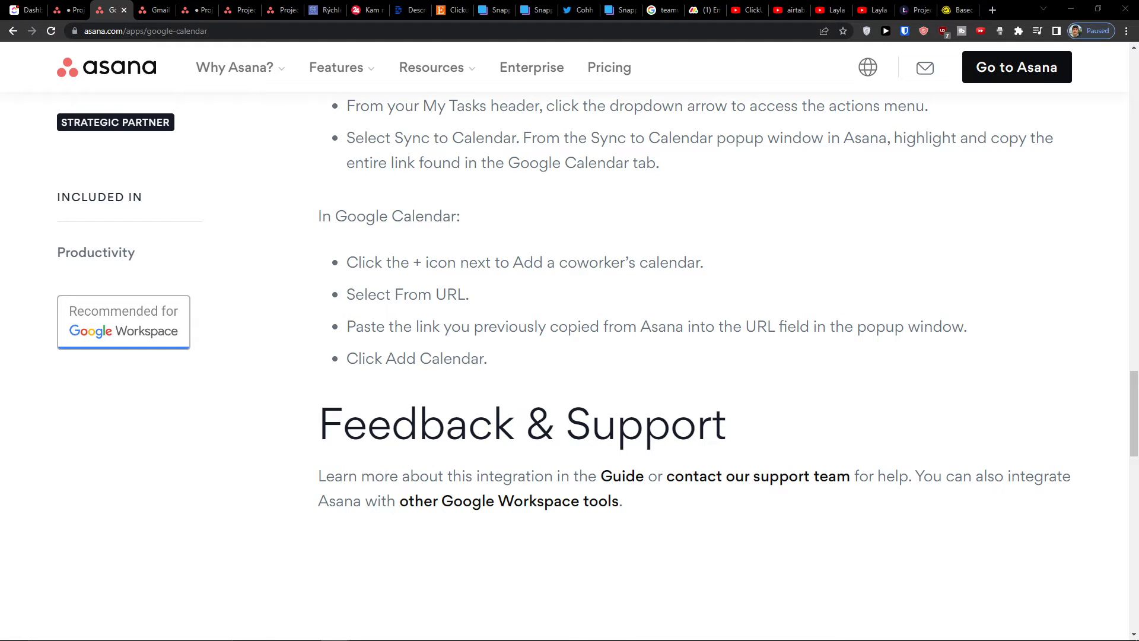
{"action": "left_click_drag", "start_coordinate": [0, 193], "coordinate": [557, 105]}
{"action": "left_click", "coordinate": [802, 574]}
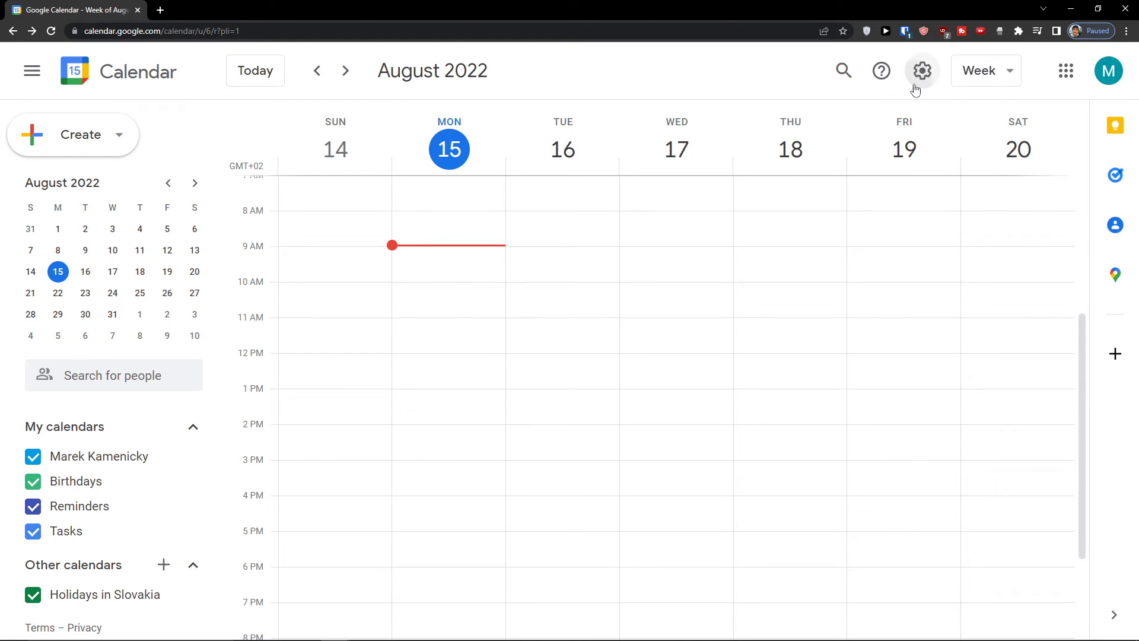
Step: Look over Get add-ons in the Marketplace, close it, then open Calendar Settings from the gear menu
{"action": "left_click", "coordinate": [921, 75]}
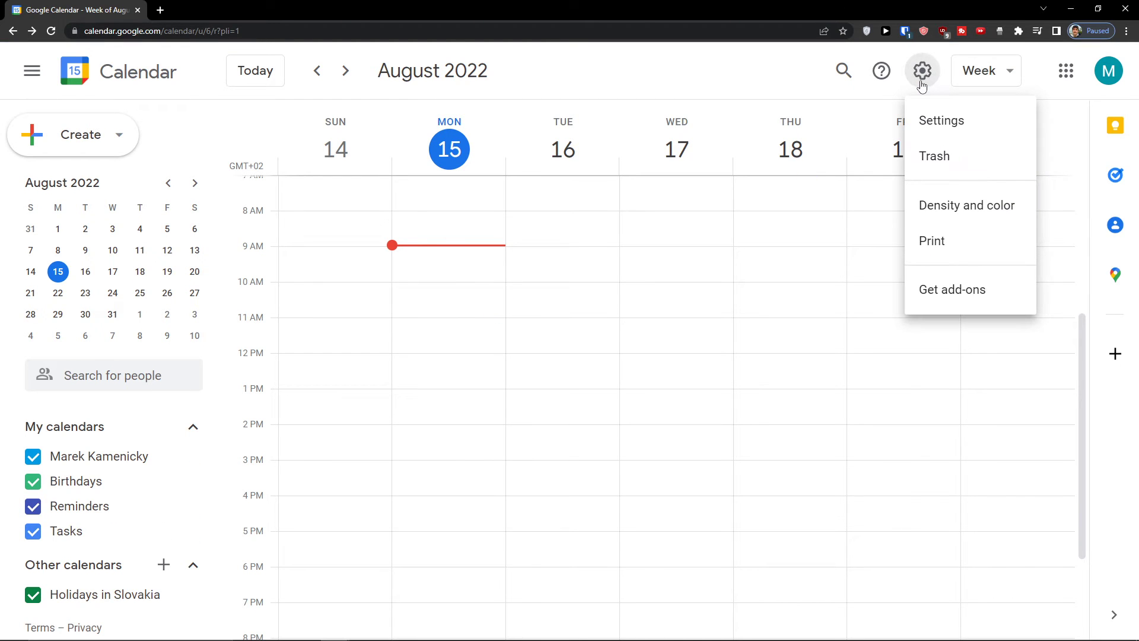
{"action": "left_click", "coordinate": [953, 290]}
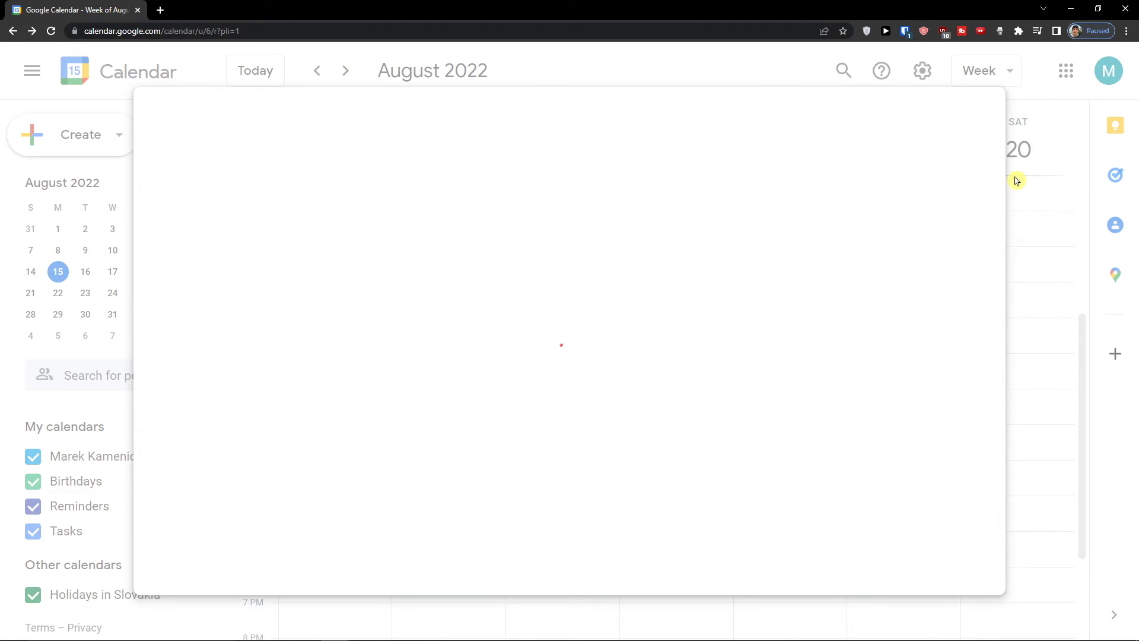
{"action": "left_click_drag", "start_coordinate": [651, 7], "coordinate": [601, 392]}
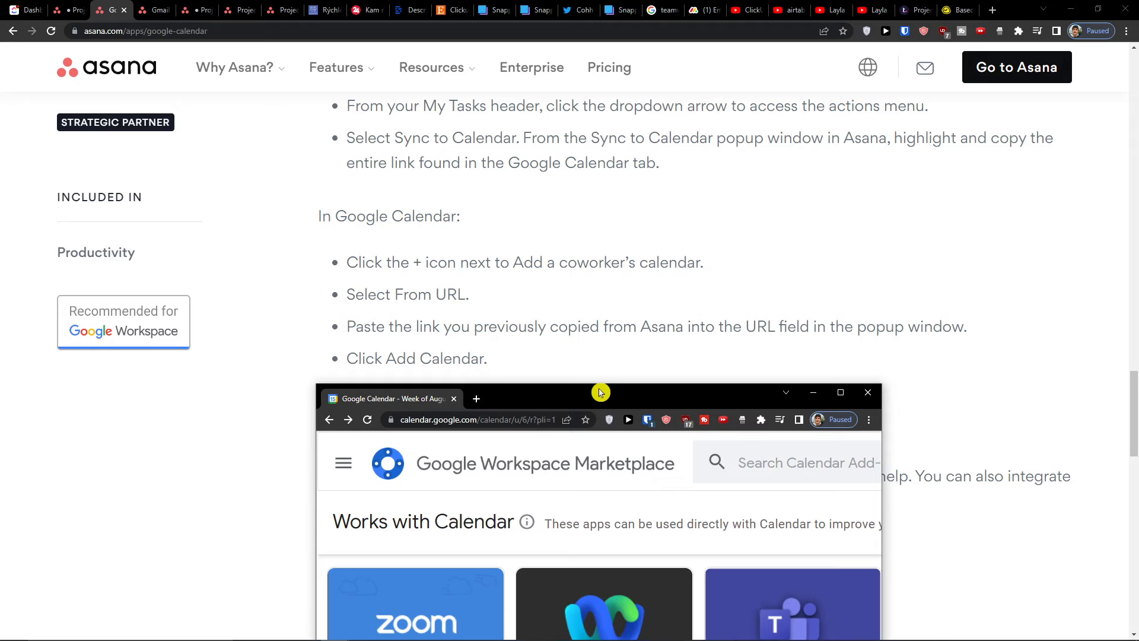
{"action": "double_click", "coordinate": [600, 392]}
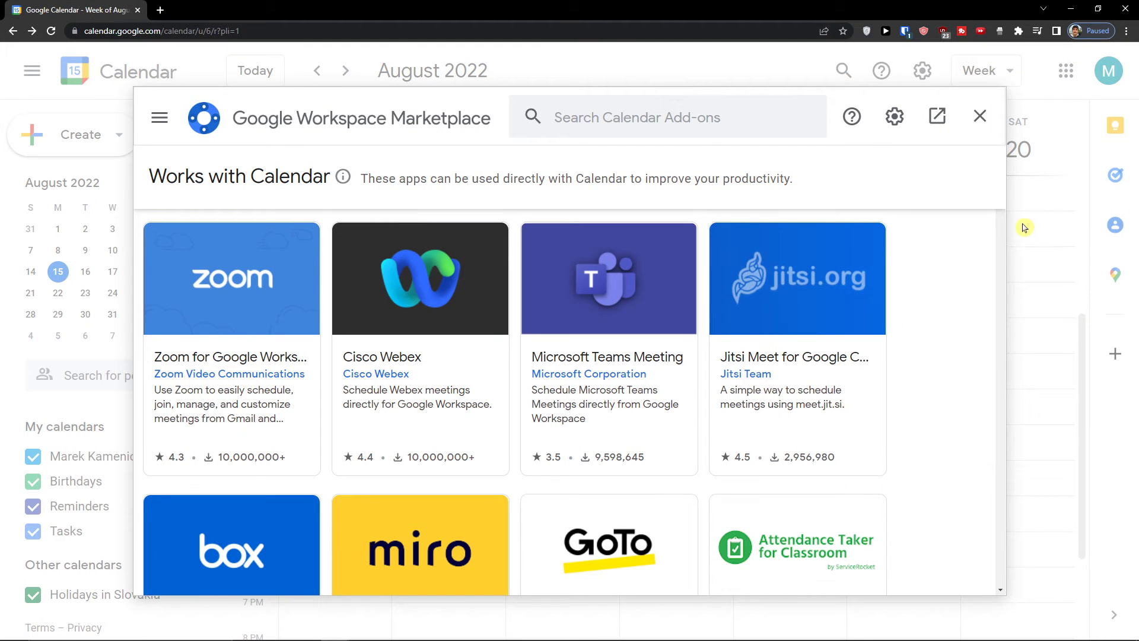
{"action": "left_click", "coordinate": [979, 118]}
{"action": "left_click", "coordinate": [922, 70]}
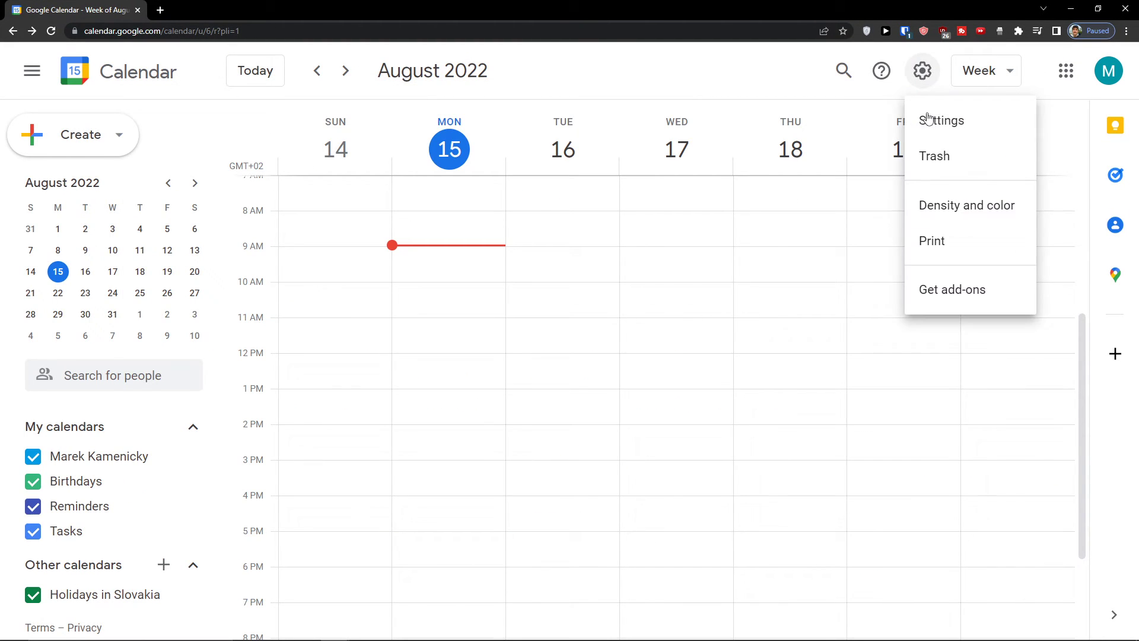
{"action": "left_click", "coordinate": [930, 117]}
Step: Open the personal calendar's settings and scroll to its Integrate calendar public URL and iCal addresses
{"action": "scroll", "coordinate": [102, 250], "scroll_direction": "down", "scroll_amount": 3}
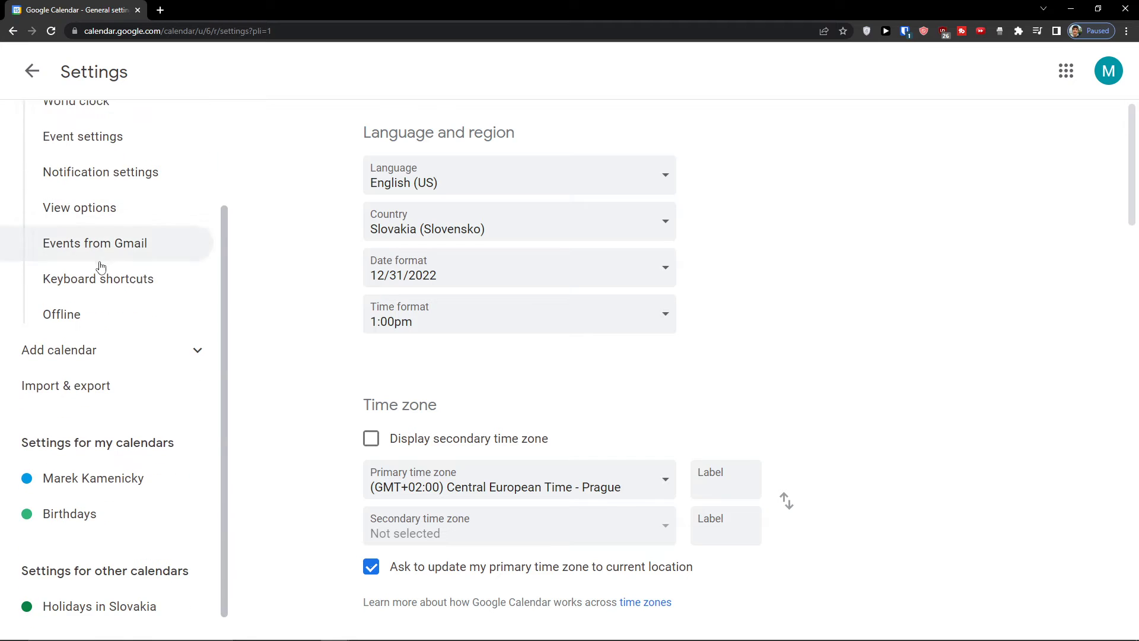
{"action": "left_click", "coordinate": [76, 453]}
{"action": "scroll", "coordinate": [145, 448], "scroll_direction": "down", "scroll_amount": 5}
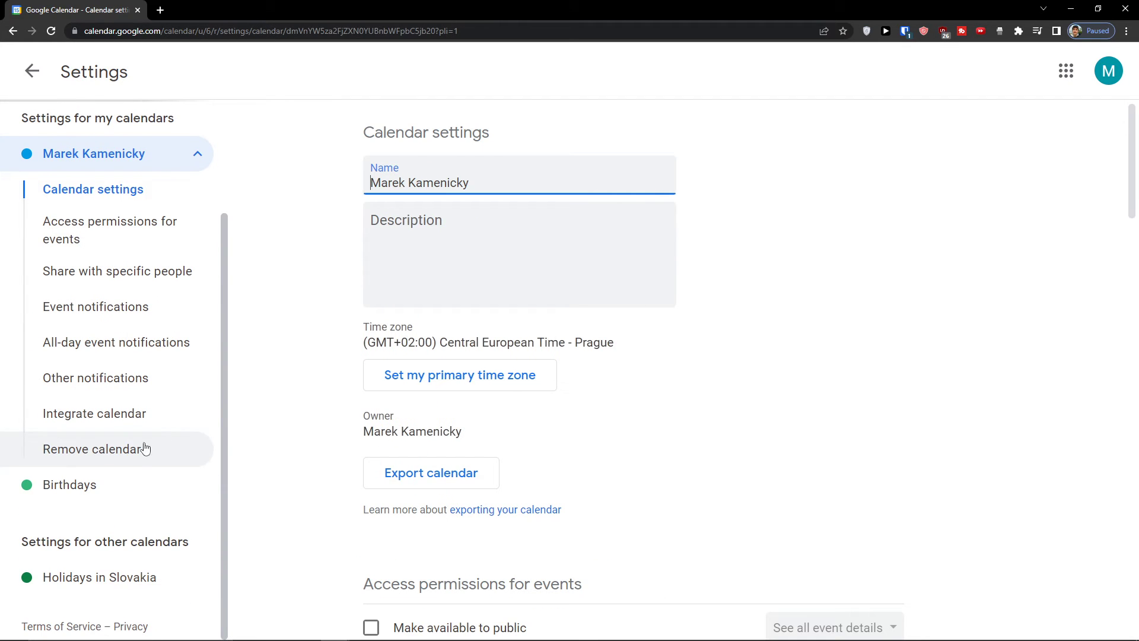
{"action": "scroll", "coordinate": [365, 412], "scroll_direction": "down", "scroll_amount": 2}
{"action": "scroll", "coordinate": [365, 412], "scroll_direction": "down", "scroll_amount": 9}
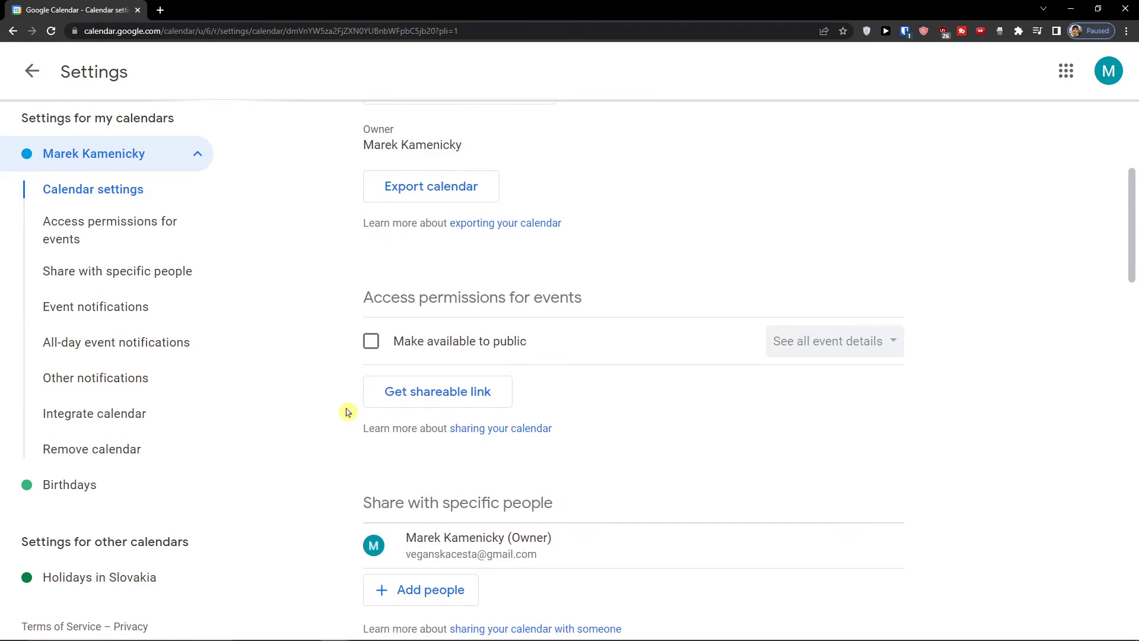
{"action": "scroll", "coordinate": [347, 411], "scroll_direction": "down", "scroll_amount": 11}
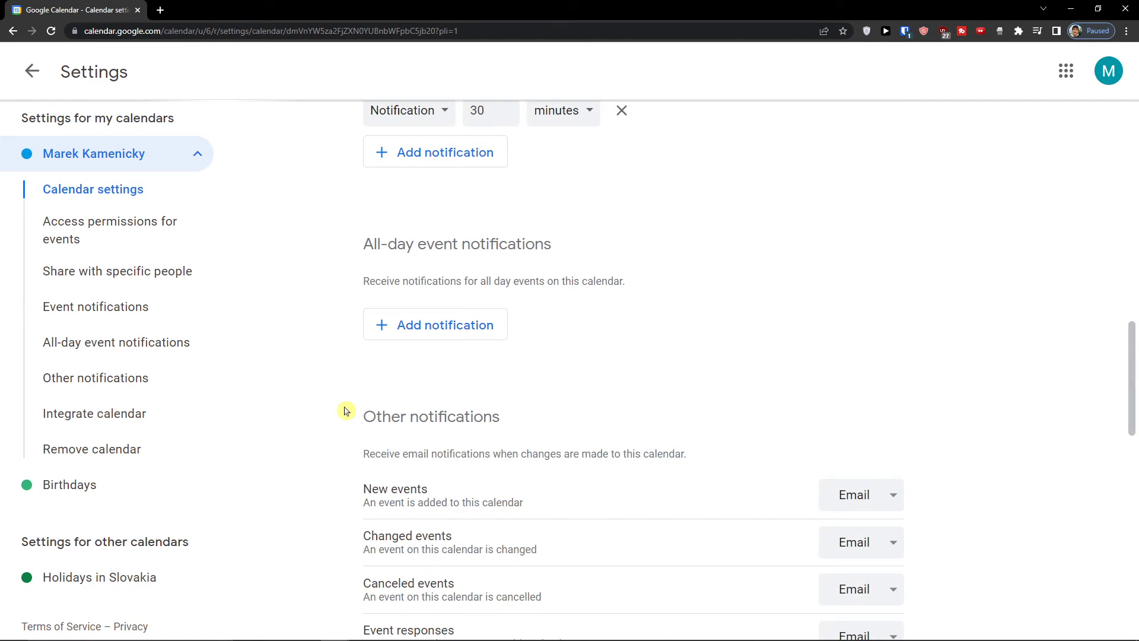
{"action": "scroll", "coordinate": [337, 410], "scroll_direction": "down", "scroll_amount": 8}
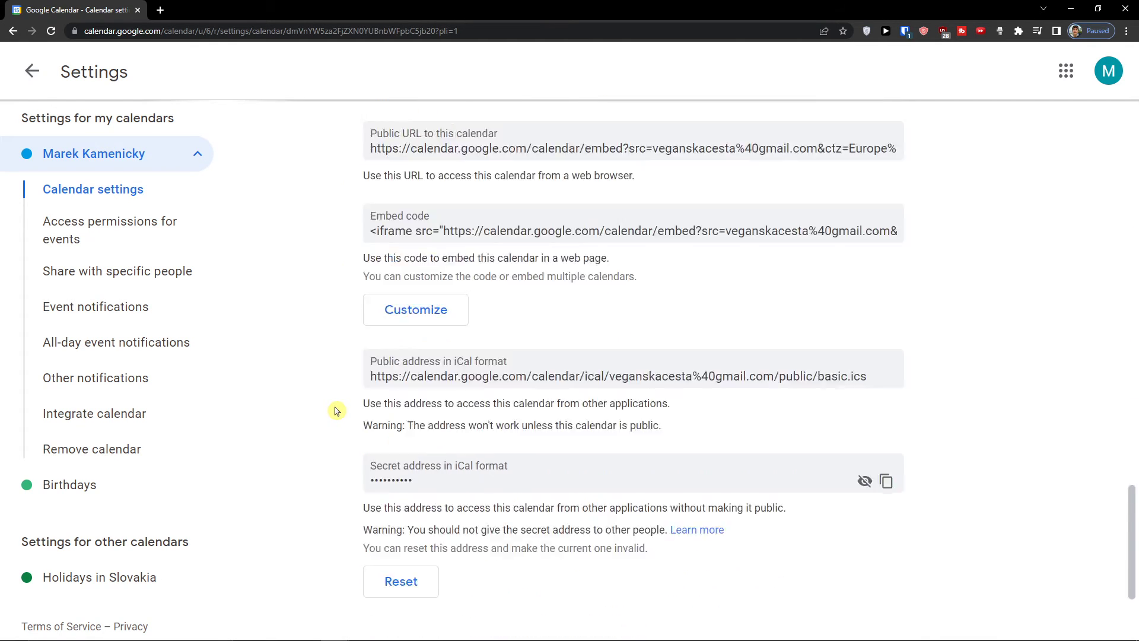
{"action": "scroll", "coordinate": [186, 425], "scroll_direction": "up", "scroll_amount": 9}
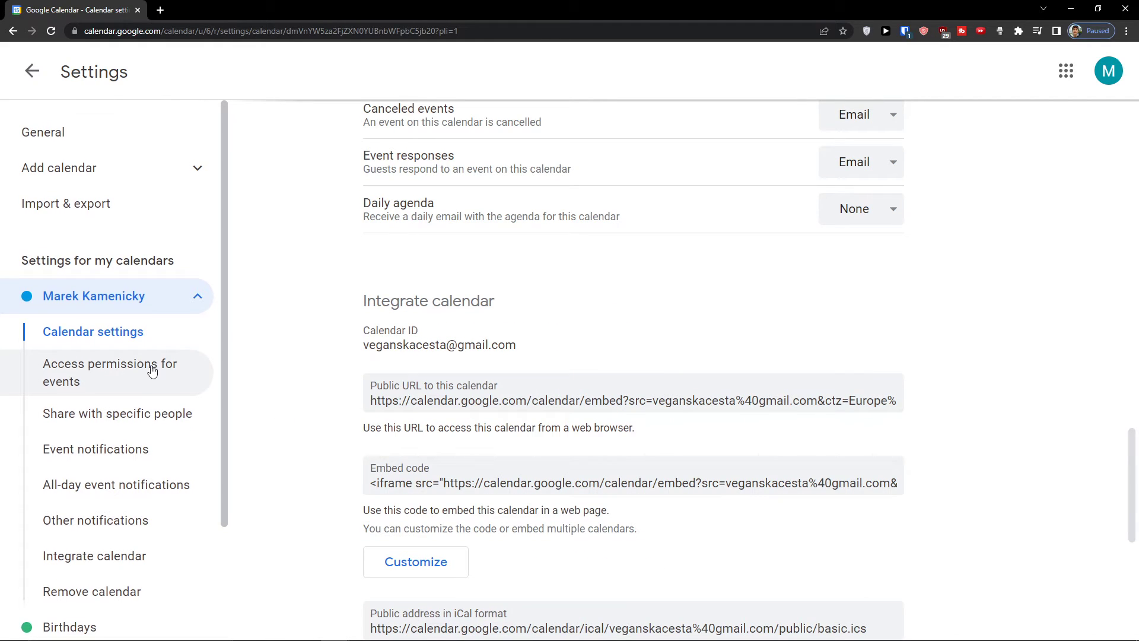
Step: Paste the Asana iCal link under Add calendar > From URL and send the access request
{"action": "left_click", "coordinate": [118, 171]}
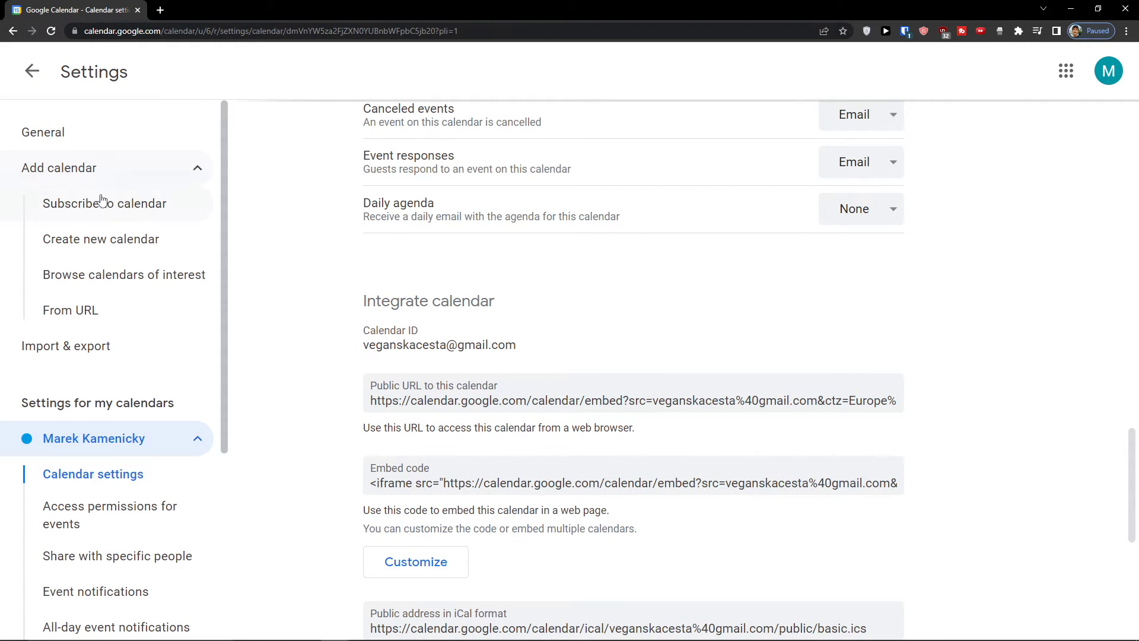
{"action": "left_click", "coordinate": [93, 237]}
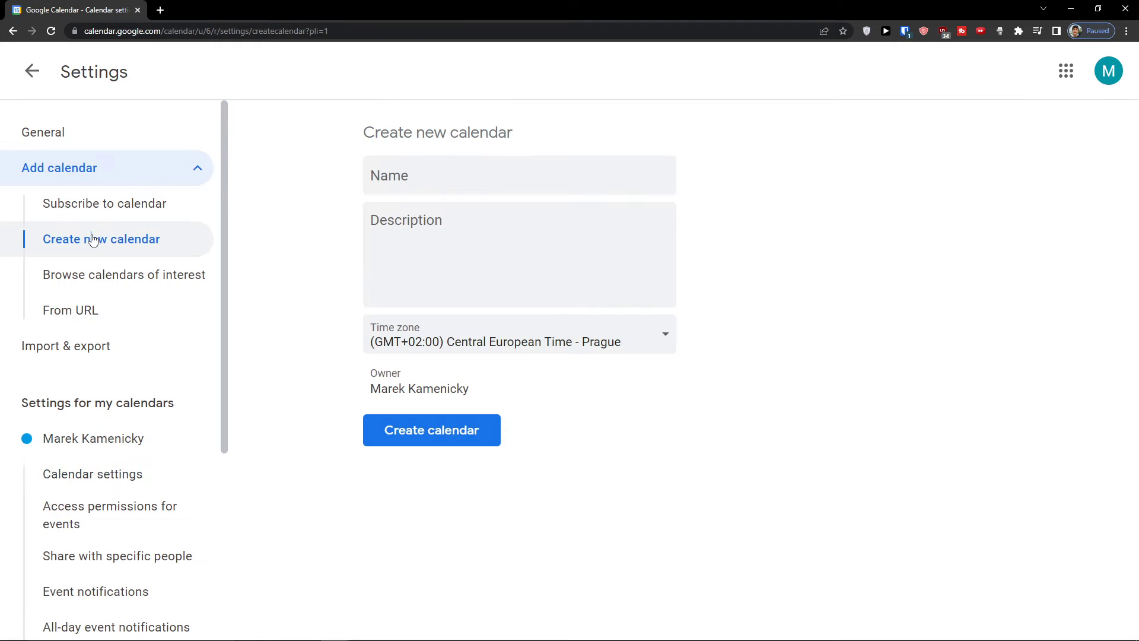
{"action": "left_click", "coordinate": [116, 291]}
{"action": "left_click", "coordinate": [117, 318]}
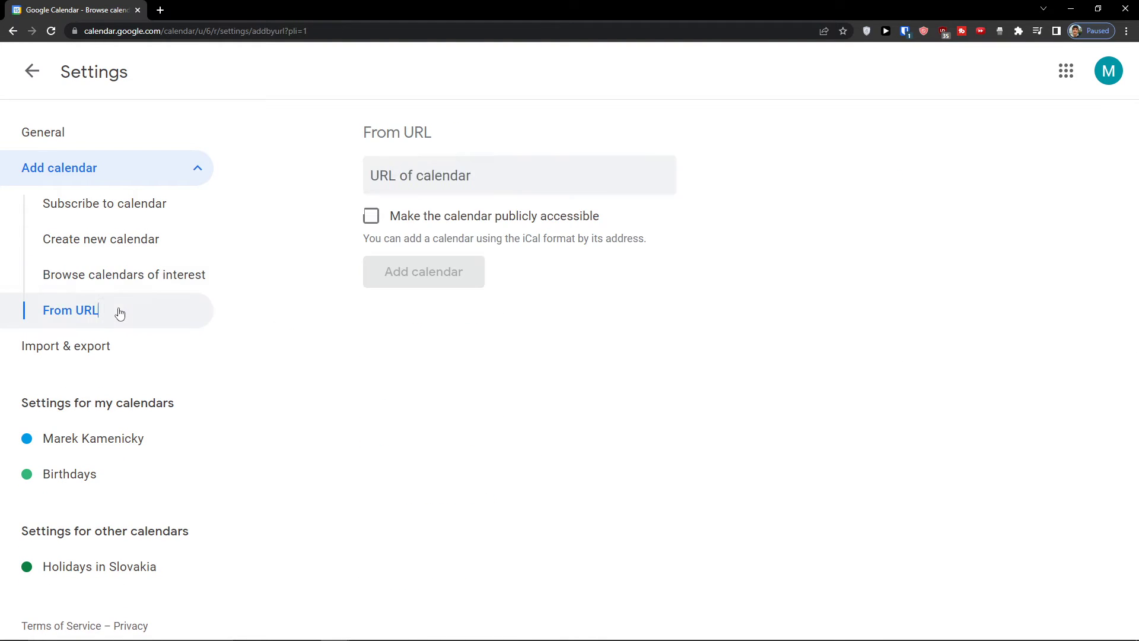
{"action": "key", "text": "ctrl+v"}
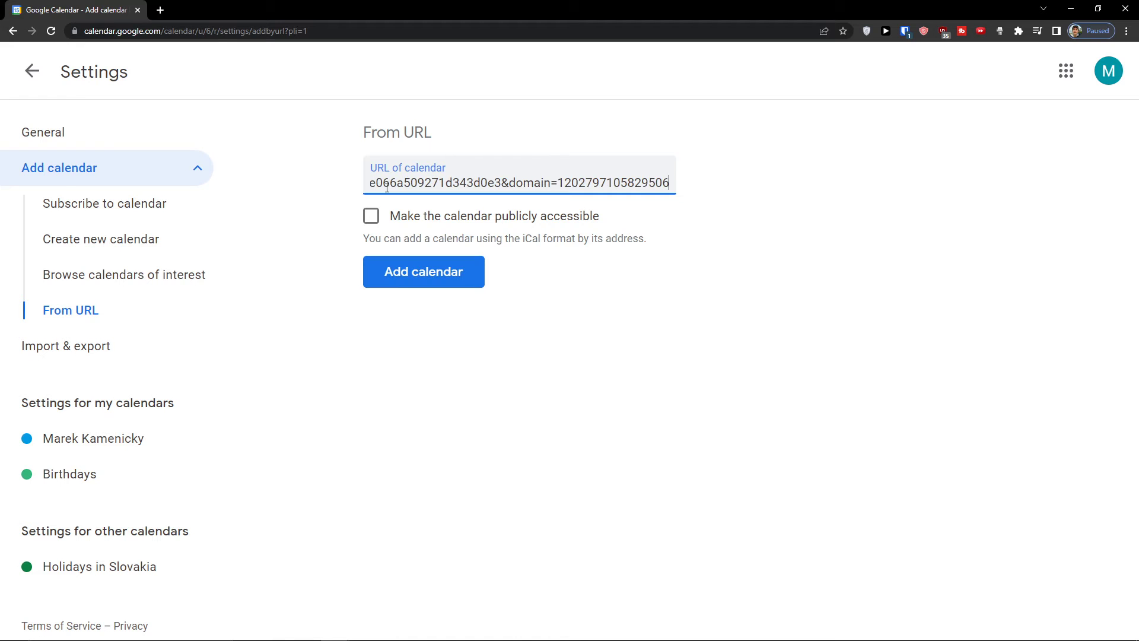
{"action": "left_click", "coordinate": [385, 272]}
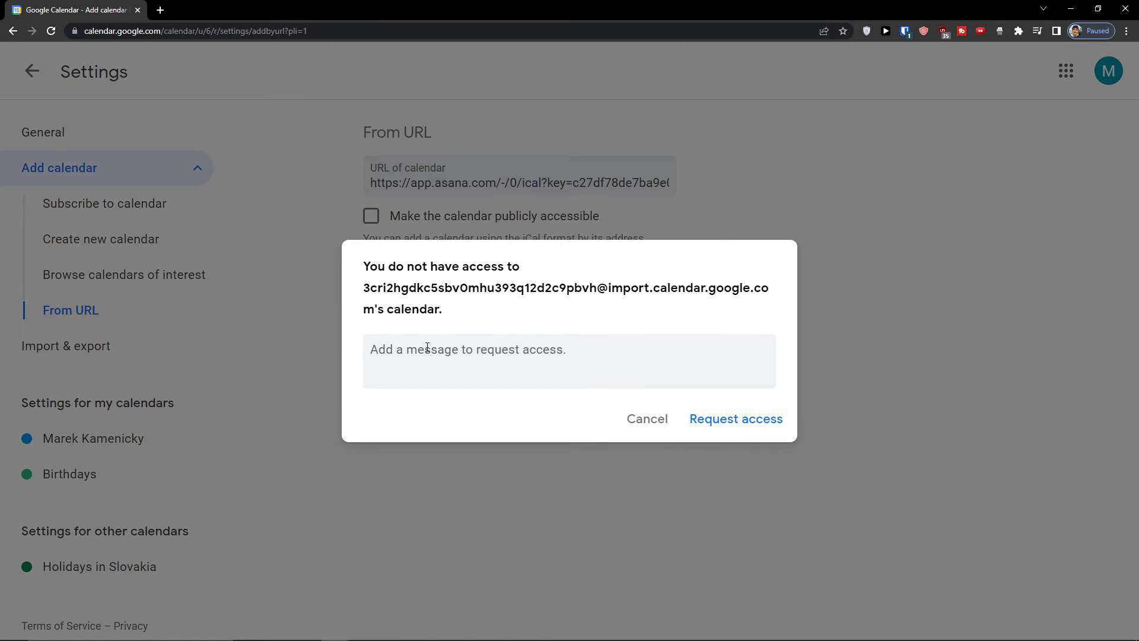
{"action": "left_click", "coordinate": [708, 426]}
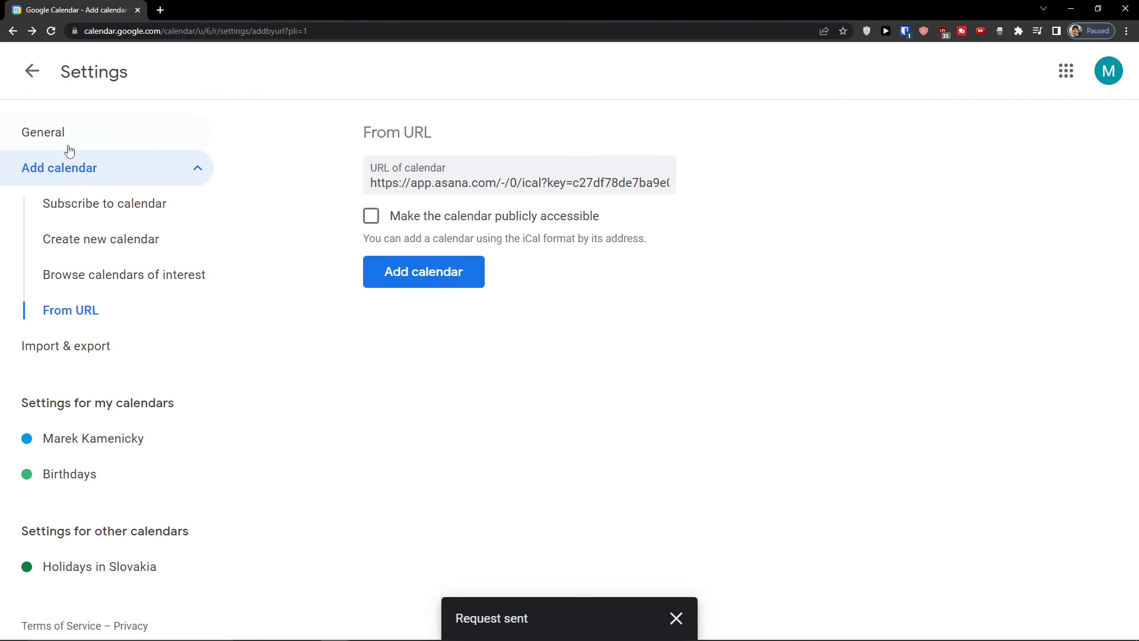
{"action": "left_click", "coordinate": [56, 135]}
{"action": "left_click_drag", "start_coordinate": [570, 10], "coordinate": [712, 1]}
Step: Search the add-ons Marketplace for 'asana', find only unrelated apps, and close it
{"action": "left_click", "coordinate": [30, 75]}
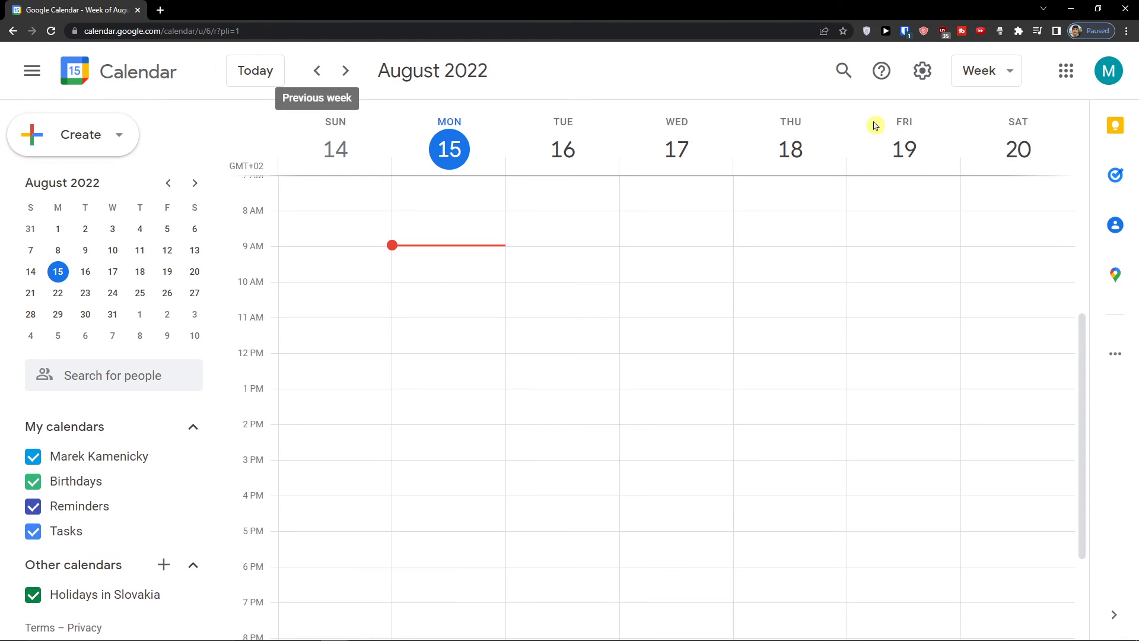
{"action": "left_click", "coordinate": [1108, 353]}
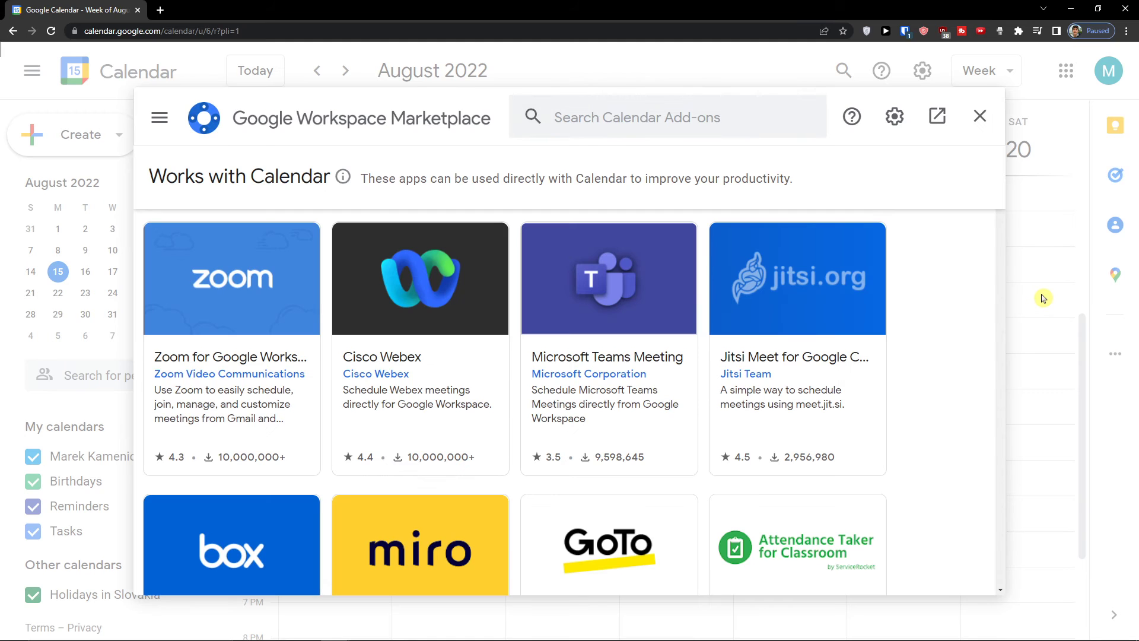
{"action": "left_click", "coordinate": [579, 105]}
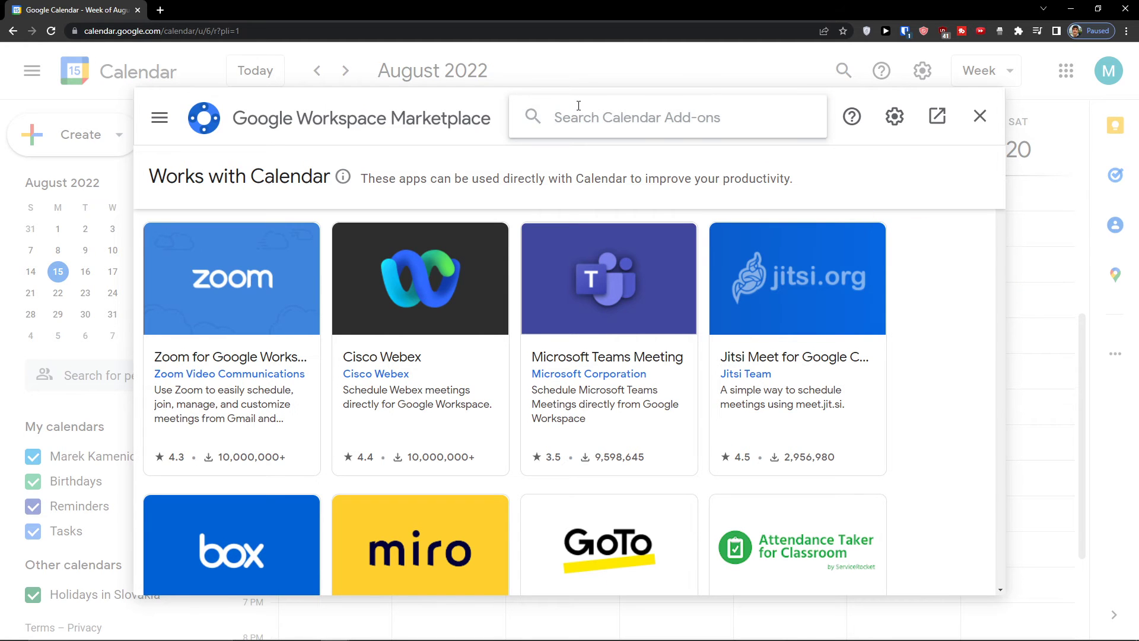
{"action": "type", "text": "asana"}
{"action": "key", "text": "Return"}
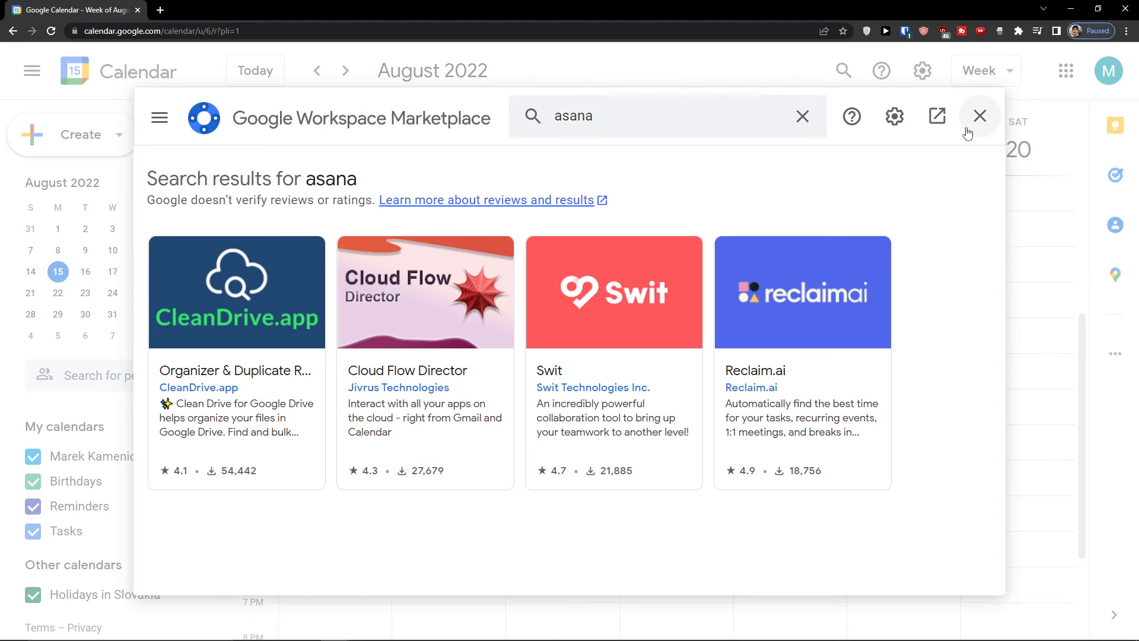
{"action": "left_click", "coordinate": [980, 116]}
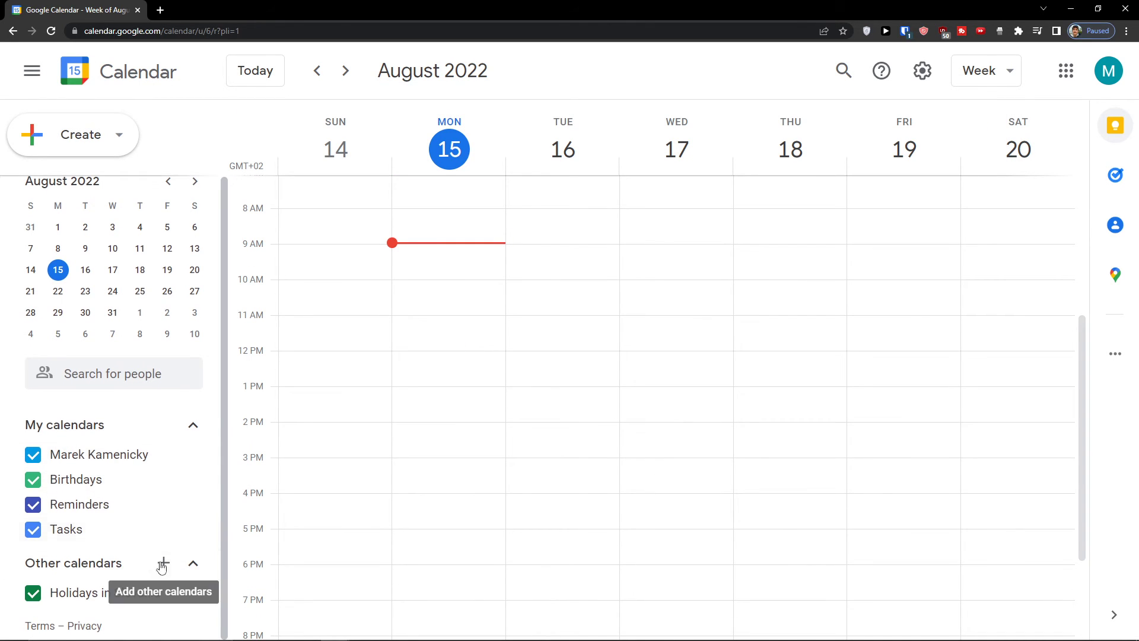
{"action": "left_click", "coordinate": [192, 424]}
Step: Re-expand My calendars and glance at the create and calendar-view menus
{"action": "left_click", "coordinate": [193, 424]}
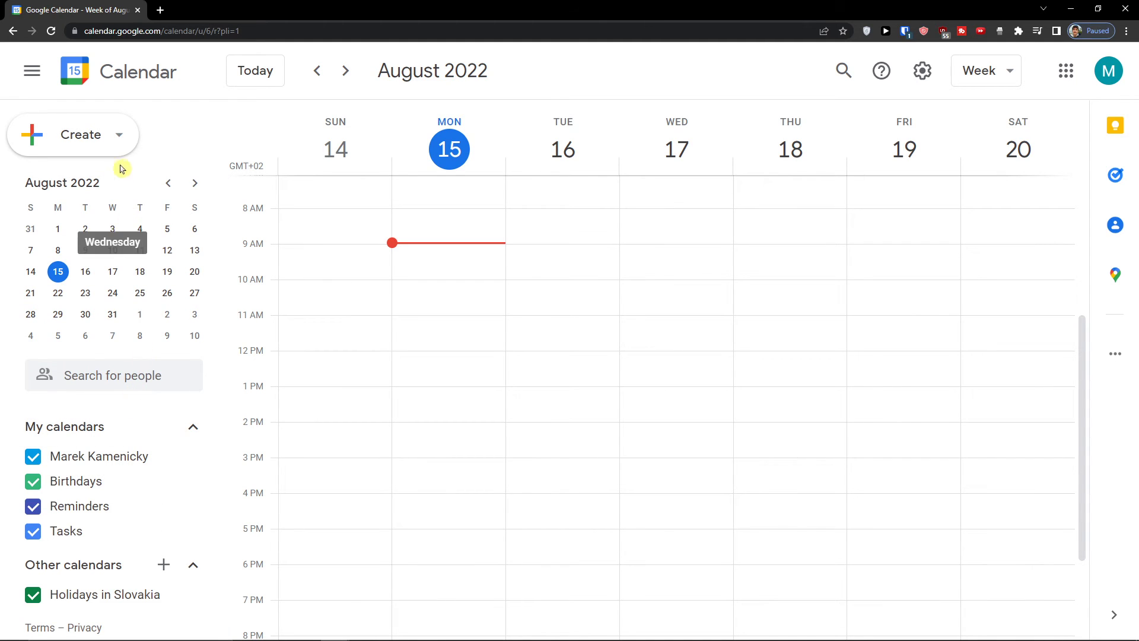
{"action": "left_click", "coordinate": [118, 145]}
{"action": "left_click", "coordinate": [159, 155]}
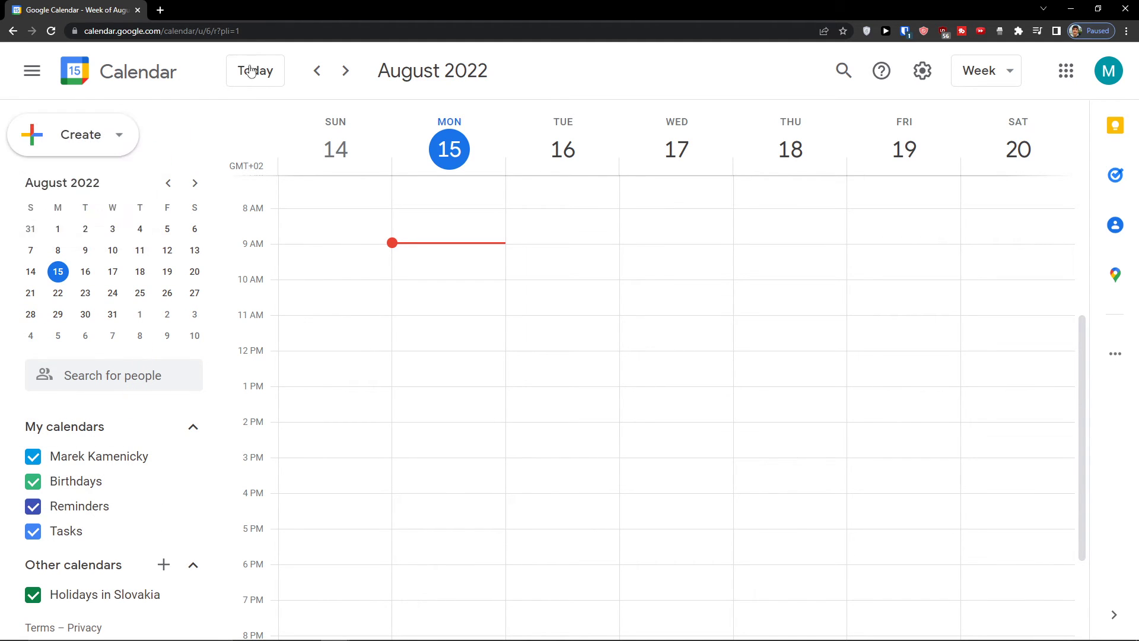
{"action": "left_click", "coordinate": [986, 71]}
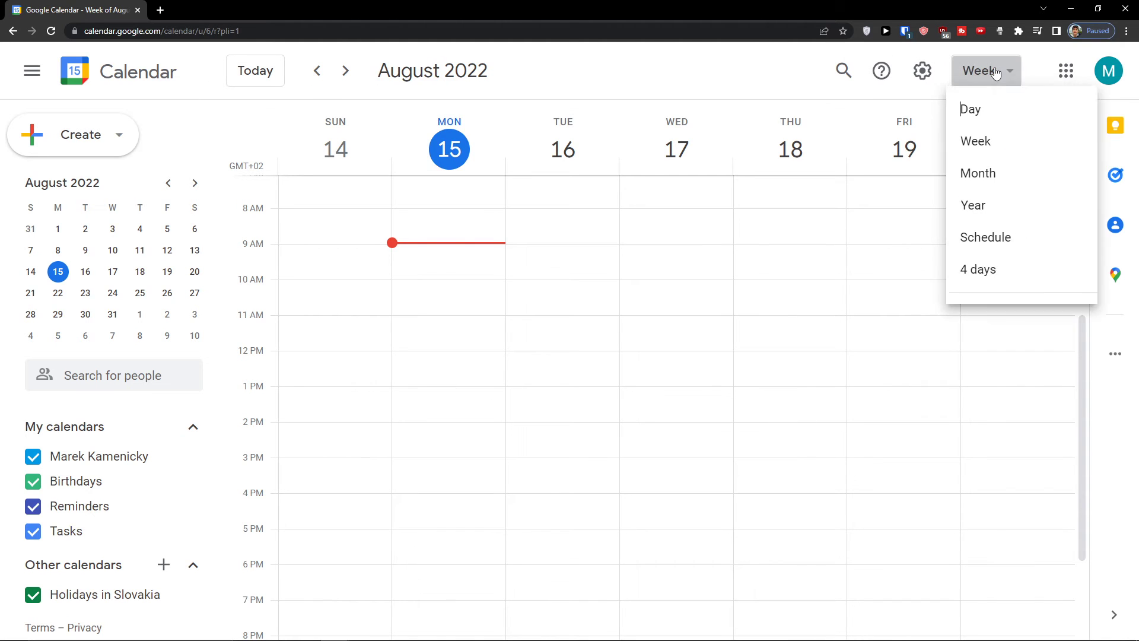
{"action": "left_click", "coordinate": [920, 74]}
Step: Open Calendar settings, then minimize that window to reveal Asana's From URL instructions
{"action": "left_click", "coordinate": [922, 70]}
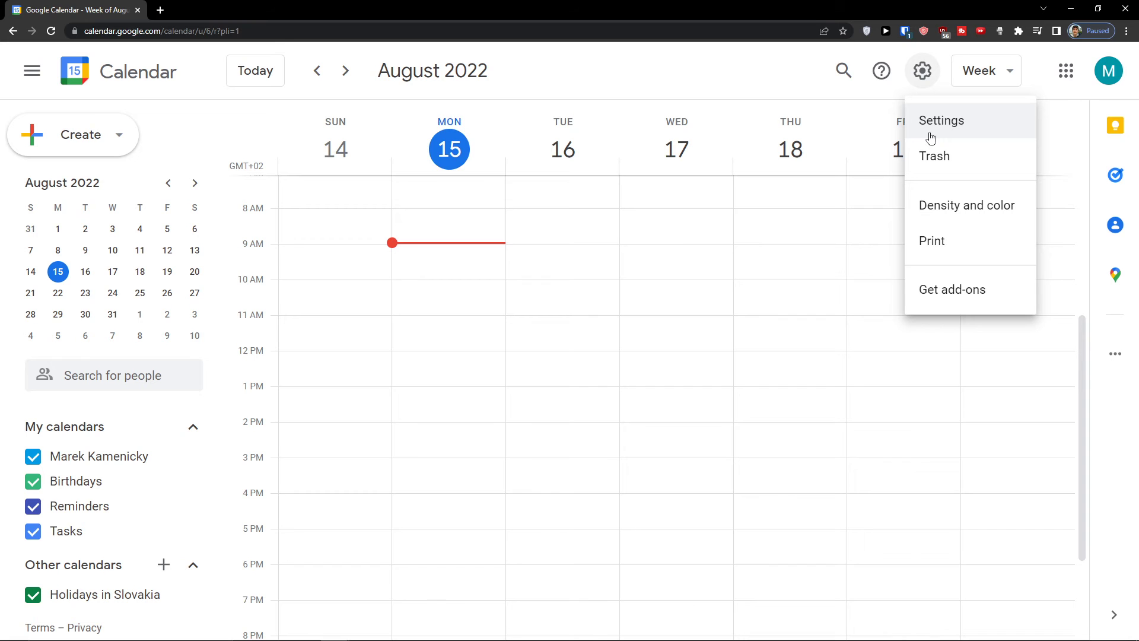
{"action": "left_click", "coordinate": [930, 135]}
{"action": "left_click", "coordinate": [739, 24]}
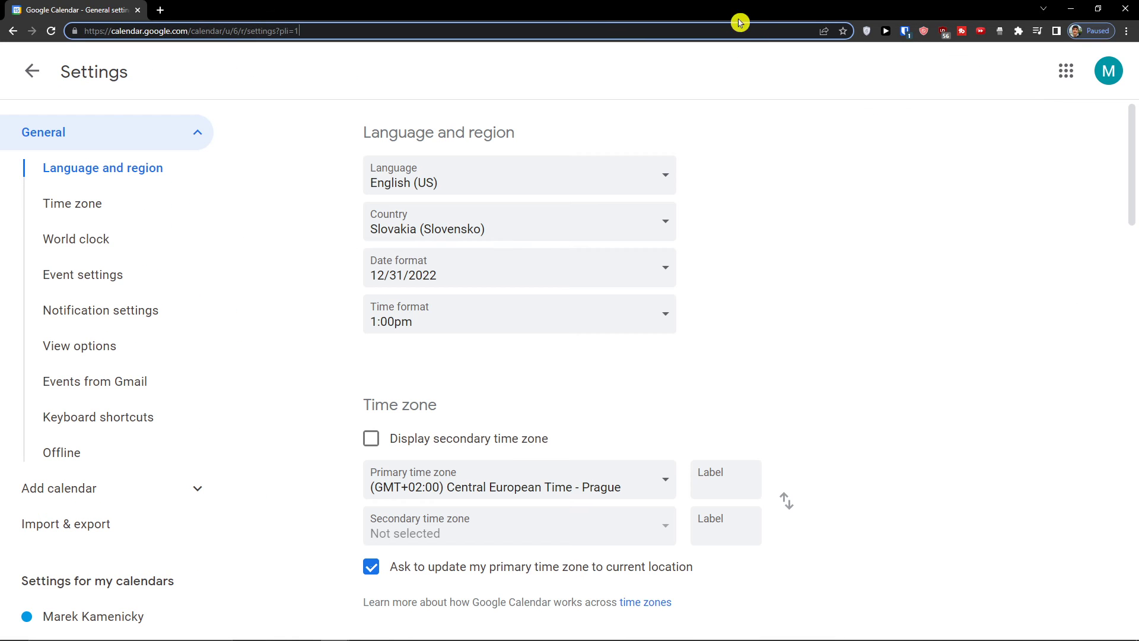
{"action": "left_click", "coordinate": [1067, 6]}
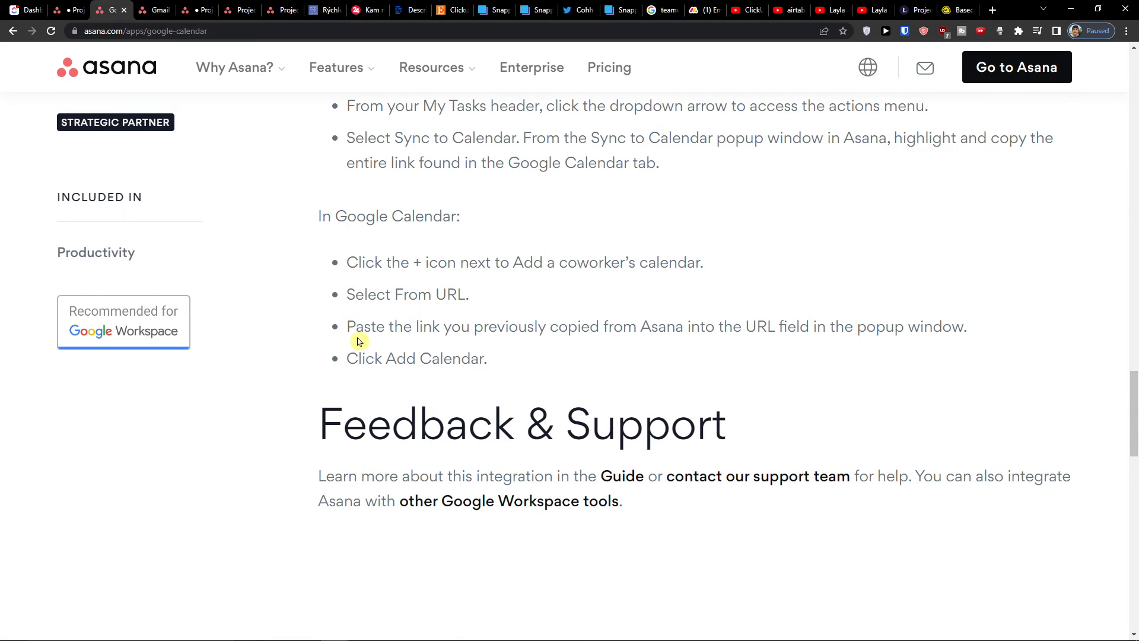
Step: Open the Sync to calendar dialog for the Asana Project plan
{"action": "scroll", "coordinate": [359, 341], "scroll_direction": "up", "scroll_amount": 2}
{"action": "left_click_drag", "start_coordinate": [345, 277], "coordinate": [705, 317]}
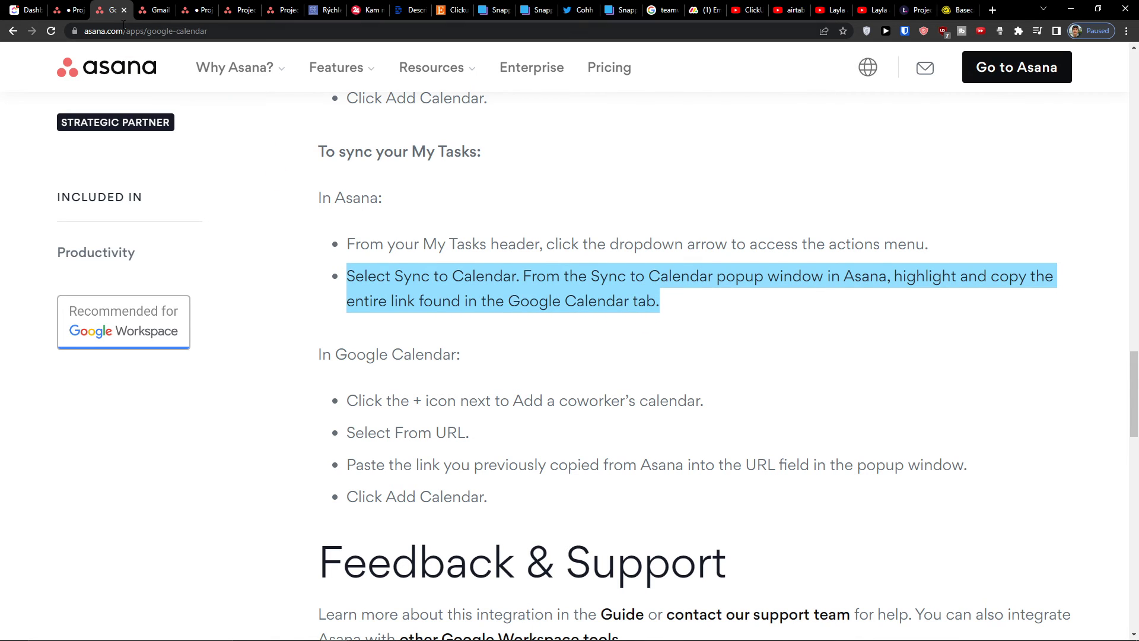
{"action": "left_click", "coordinate": [155, 10]}
{"action": "left_click", "coordinate": [80, 9]}
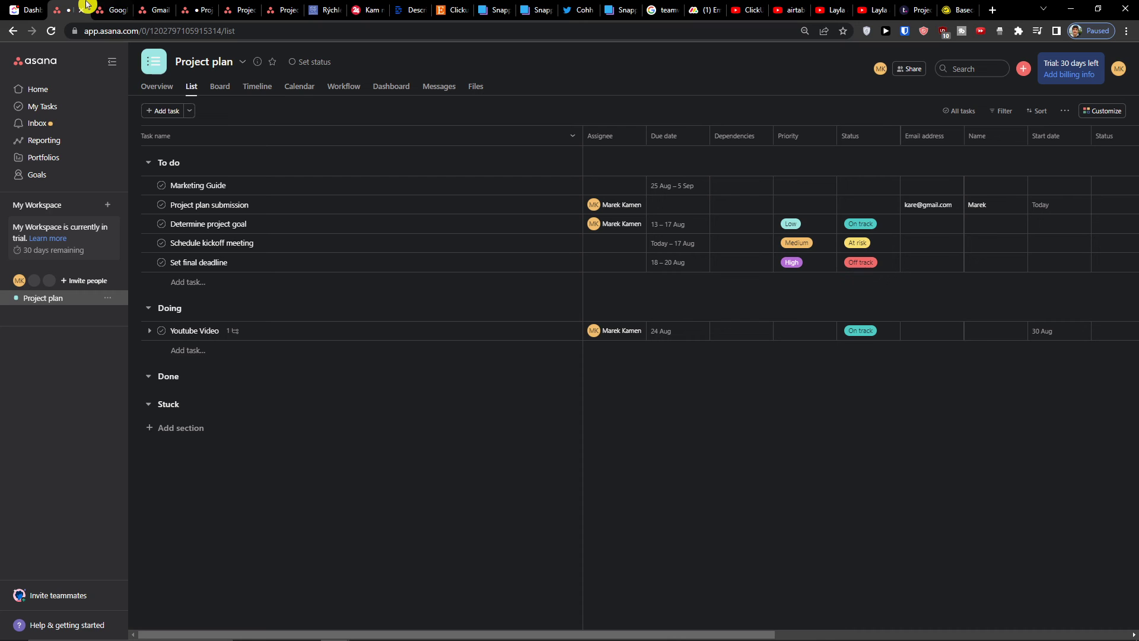
{"action": "left_click", "coordinate": [250, 67]}
{"action": "mouse_move", "coordinate": [293, 254]}
{"action": "left_click", "coordinate": [373, 254]}
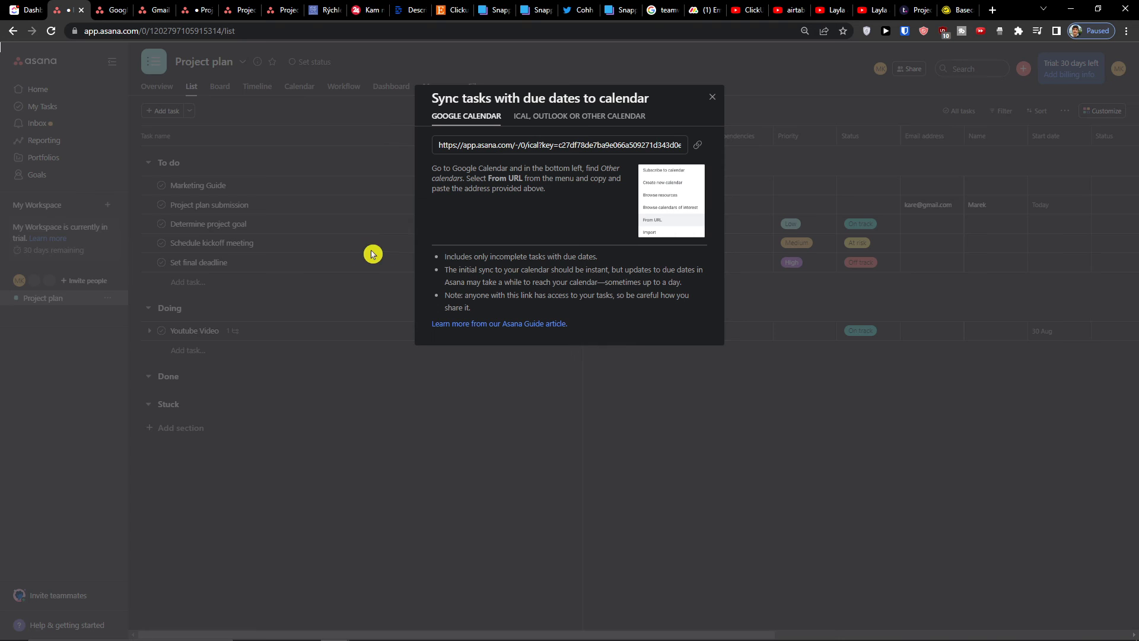
Step: Copy the Project plan's calendar sync link and review the From URL and sync-limitation notes
{"action": "triple_click", "coordinate": [572, 142]}
{"action": "right_click", "coordinate": [570, 142]}
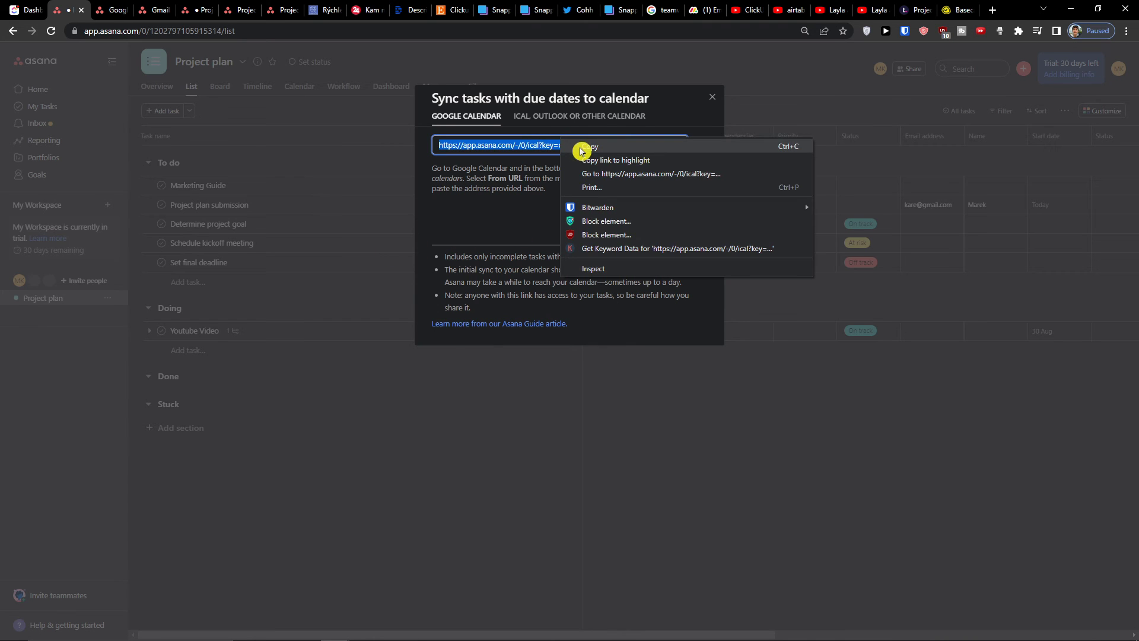
{"action": "left_click", "coordinate": [586, 148]}
{"action": "left_click_drag", "start_coordinate": [491, 178], "coordinate": [563, 205]}
{"action": "left_click_drag", "start_coordinate": [454, 257], "coordinate": [534, 314]}
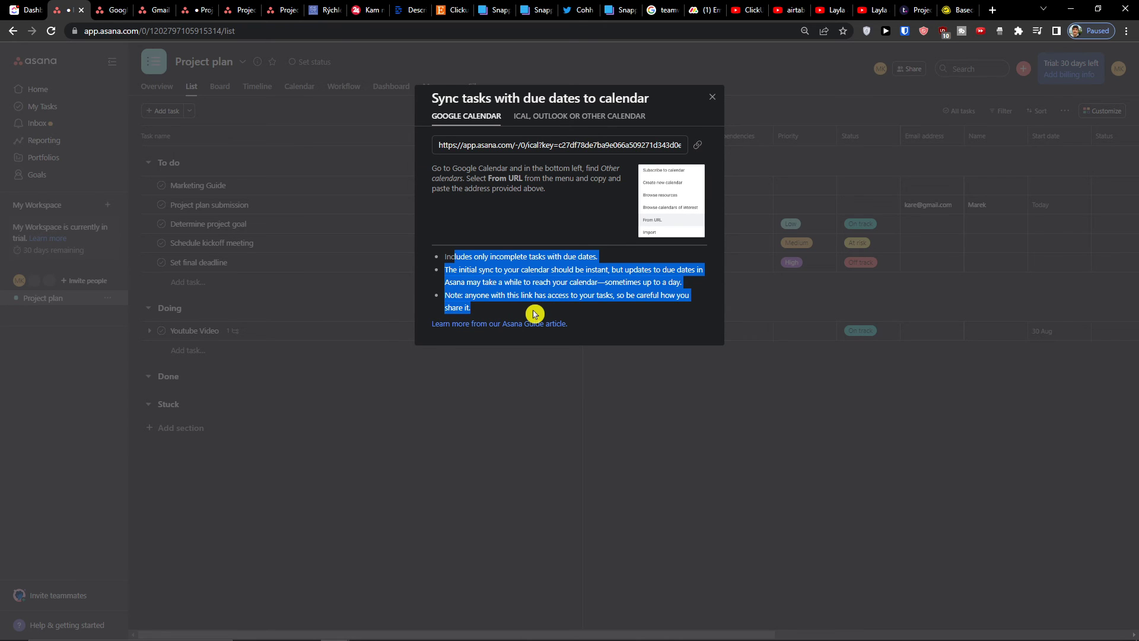
Step: Close the sync dialog and return to the Google Calendar settings window
{"action": "left_click", "coordinate": [543, 370]}
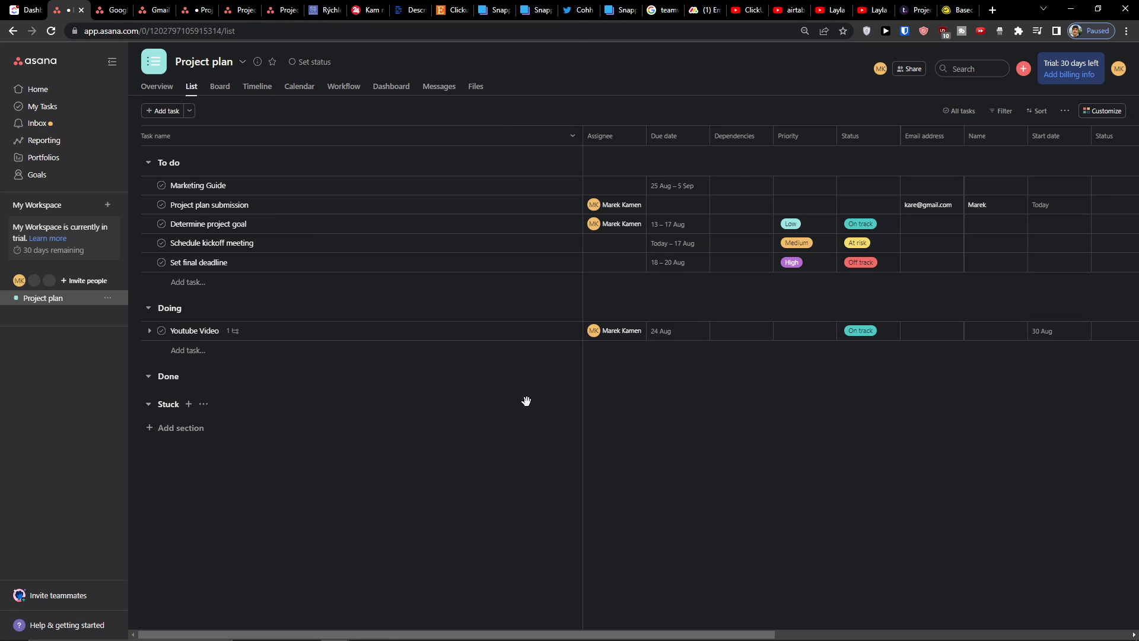
{"action": "left_click", "coordinate": [1119, 69]}
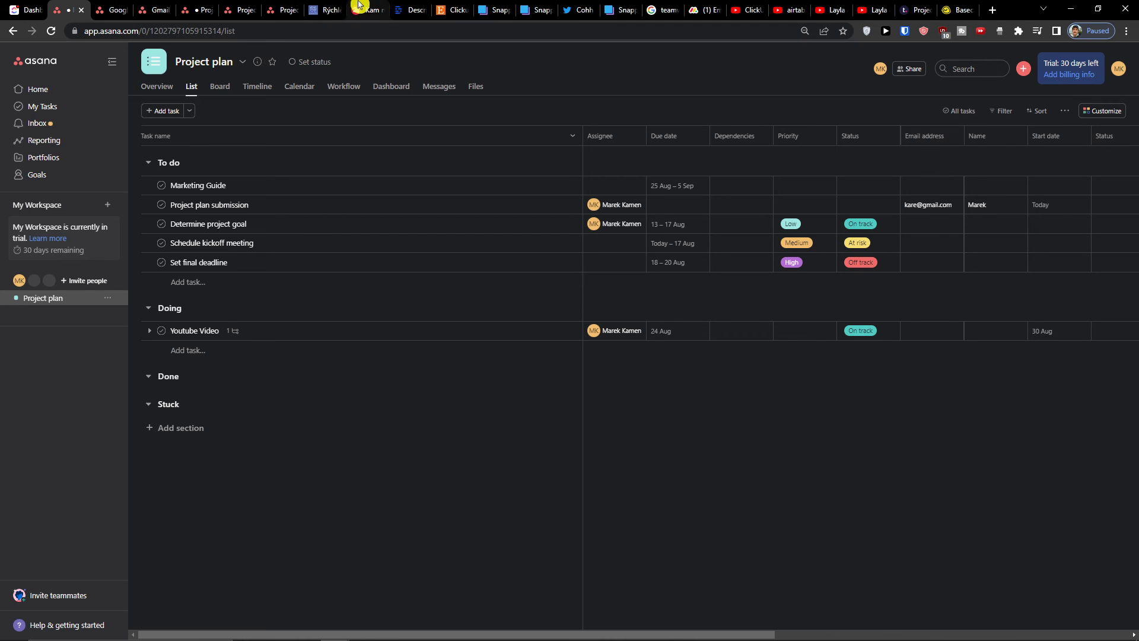
{"action": "left_click", "coordinate": [108, 7]}
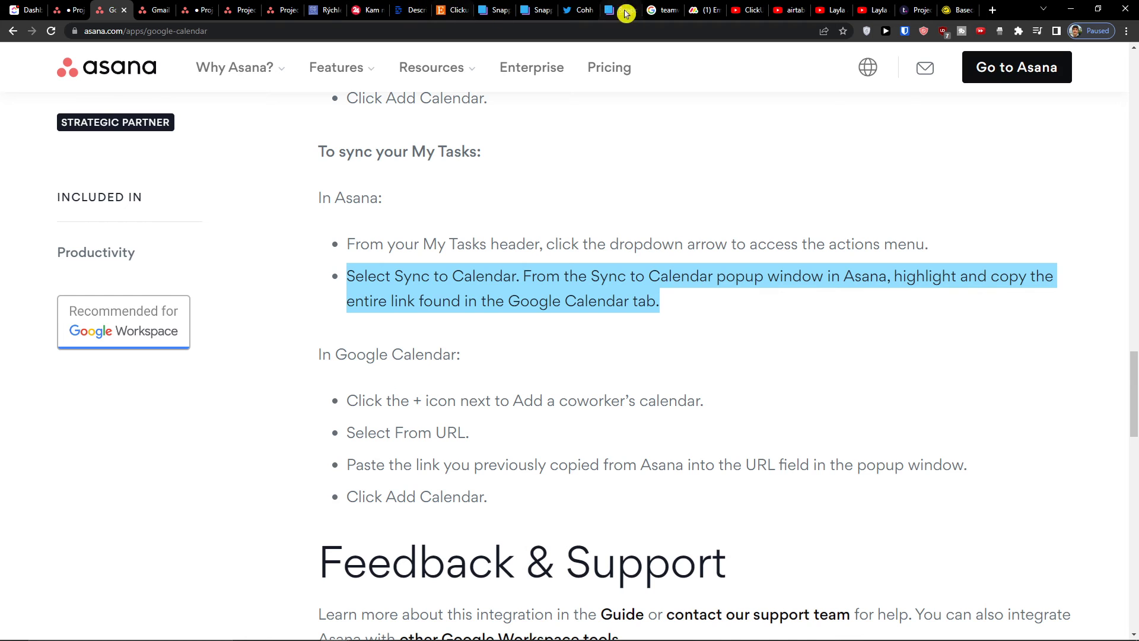
{"action": "mouse_move", "coordinate": [336, 629]}
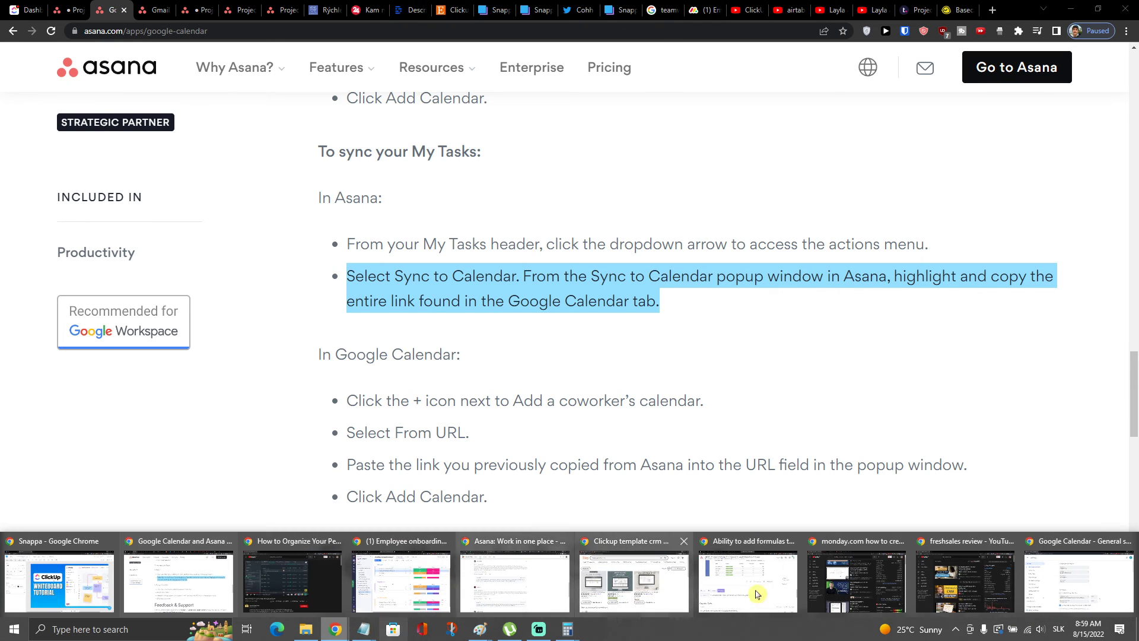
{"action": "left_click", "coordinate": [1079, 581]}
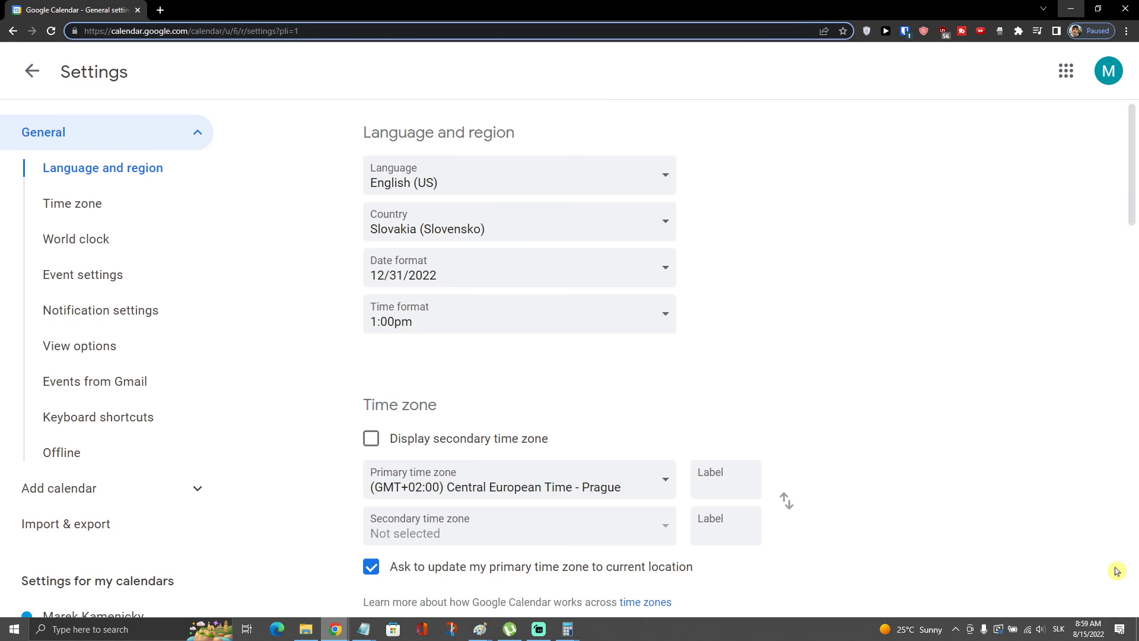
Step: Add the copied Asana Project plan link as a public From URL calendar, then return to the calendar
{"action": "left_click", "coordinate": [117, 140]}
{"action": "left_click", "coordinate": [150, 177]}
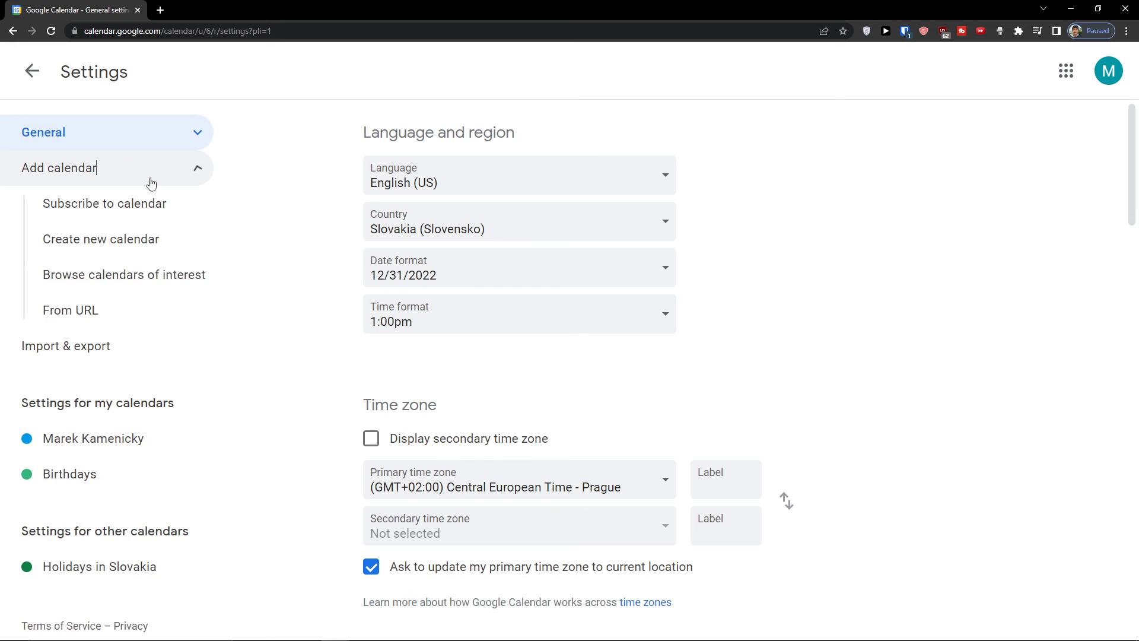
{"action": "left_click", "coordinate": [136, 302]}
{"action": "left_click", "coordinate": [451, 181]}
{"action": "key", "text": "ctrl+v"}
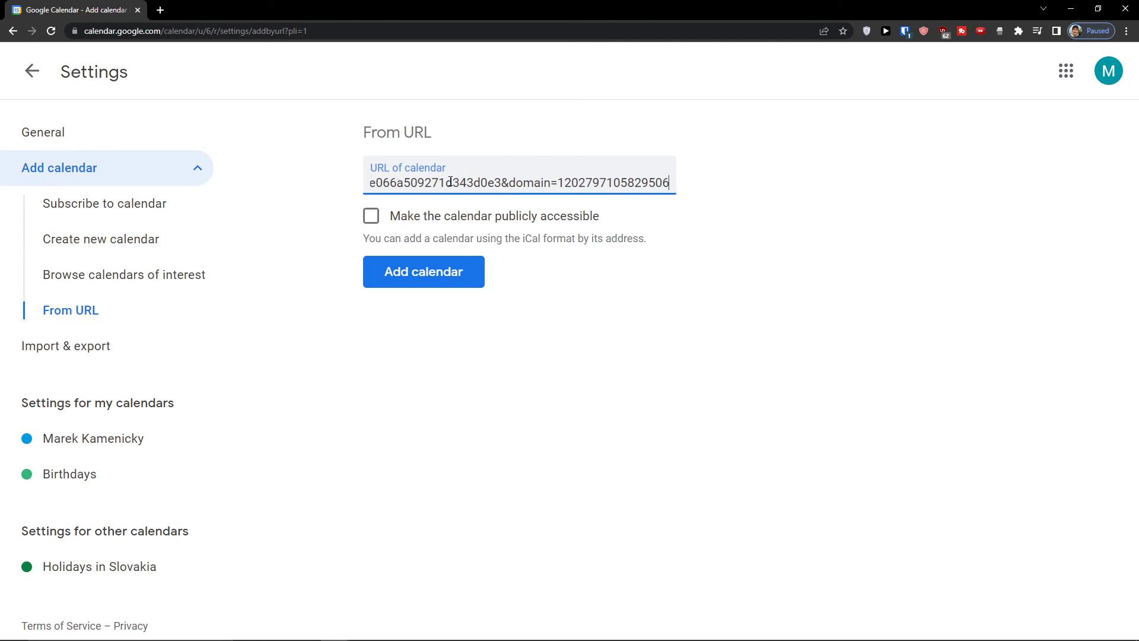
{"action": "left_click", "coordinate": [371, 216]}
{"action": "left_click", "coordinate": [395, 285]}
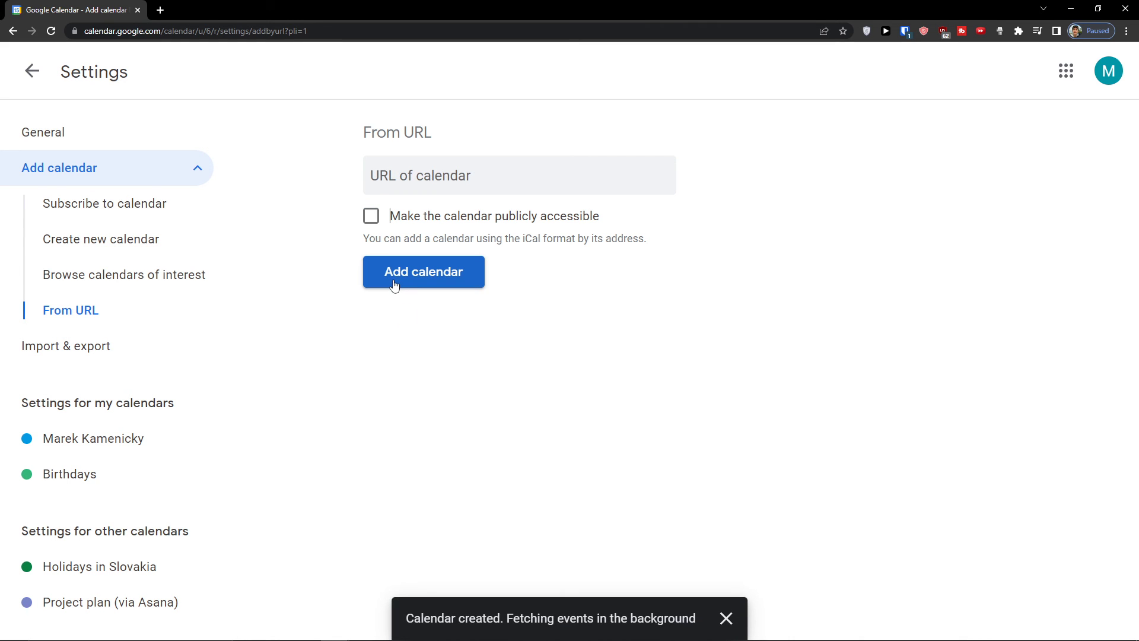
{"action": "left_click", "coordinate": [32, 71]}
Step: Show Sunday August 14 and open the Determine project goal event's linked Asana task
{"action": "scroll", "coordinate": [531, 393], "scroll_direction": "up", "scroll_amount": 3}
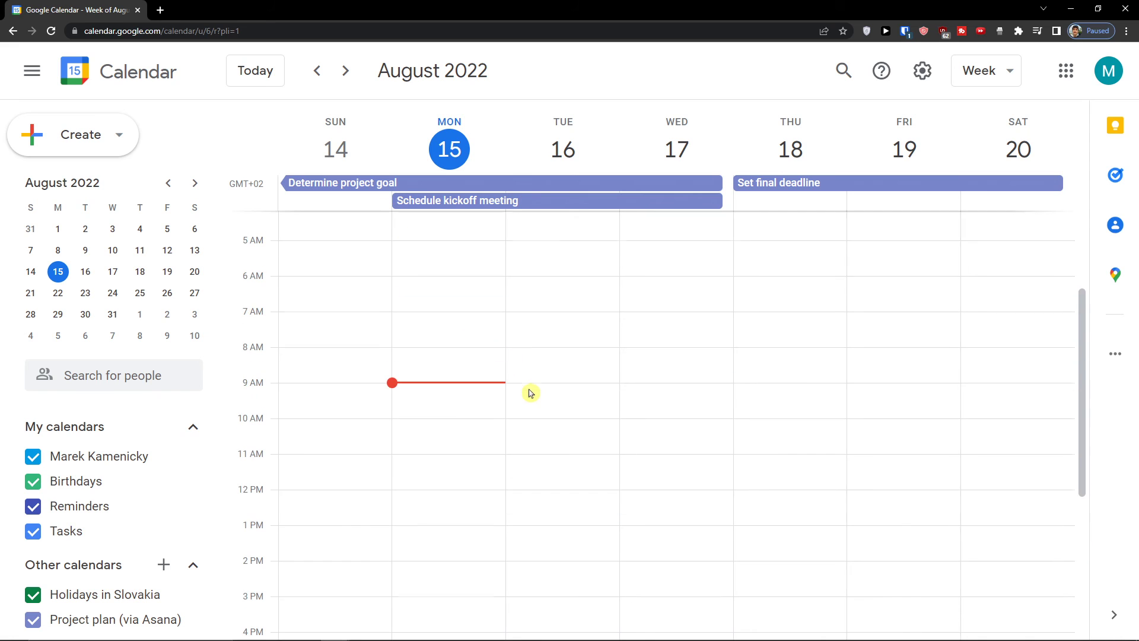
{"action": "scroll", "coordinate": [531, 392], "scroll_direction": "up", "scroll_amount": 3}
{"action": "scroll", "coordinate": [532, 391], "scroll_direction": "down", "scroll_amount": 3}
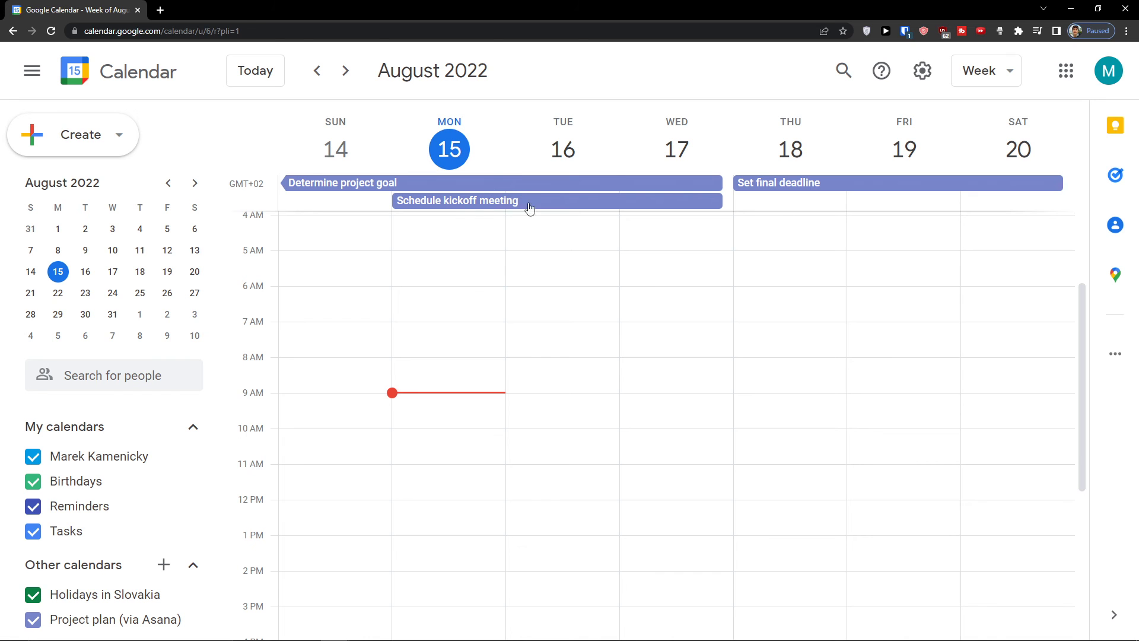
{"action": "scroll", "coordinate": [465, 285], "scroll_direction": "up", "scroll_amount": 3}
{"action": "left_click", "coordinate": [359, 125]}
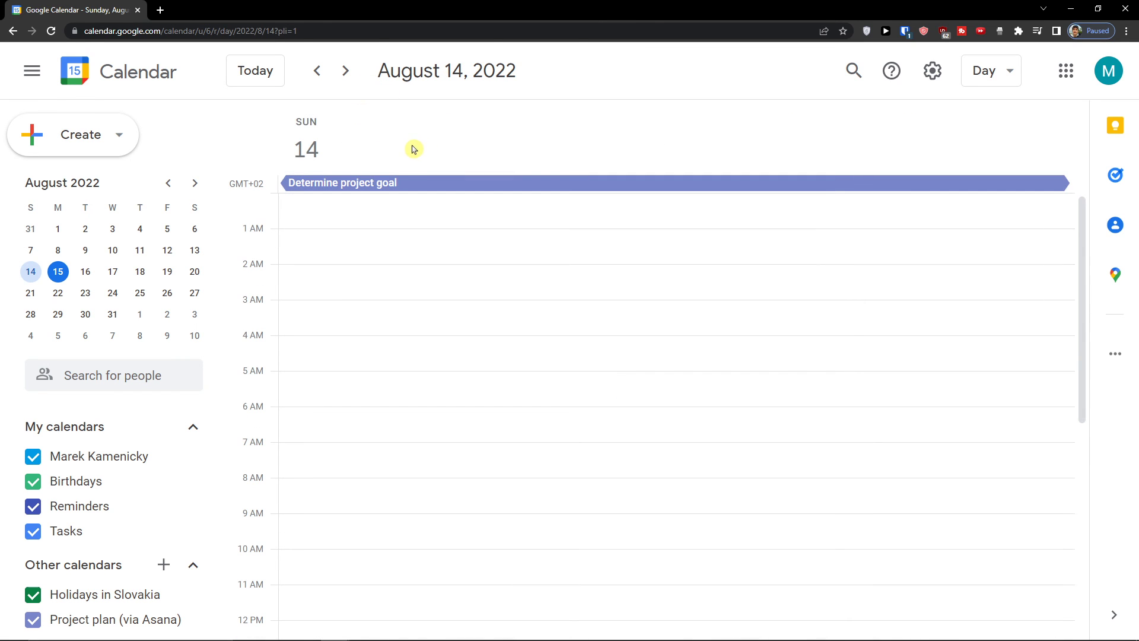
{"action": "left_click", "coordinate": [374, 187]}
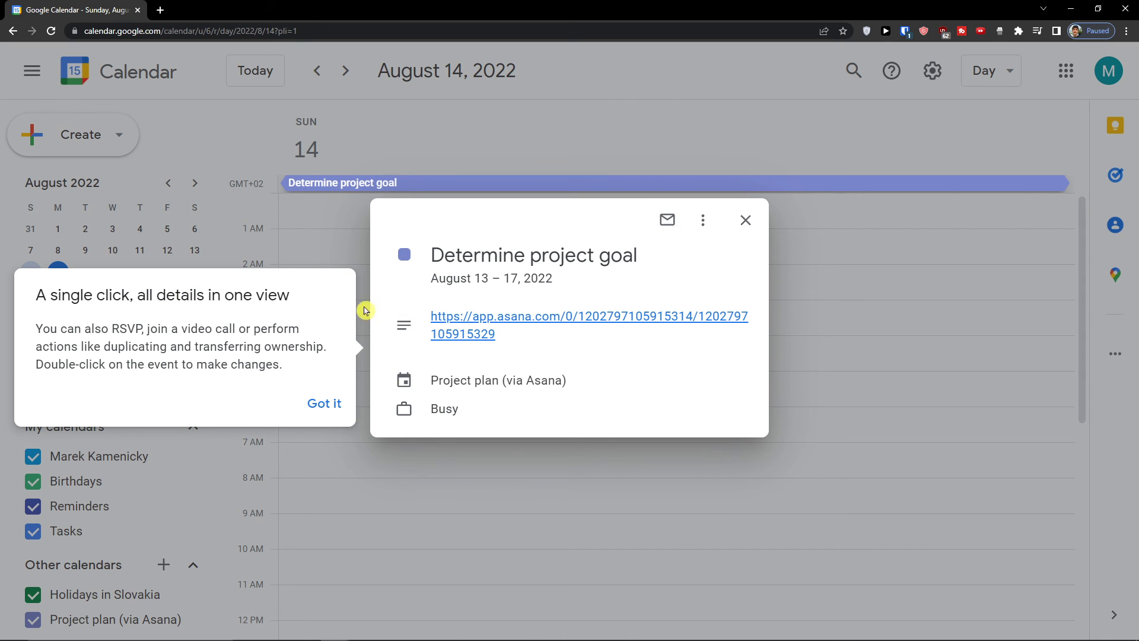
{"action": "left_click", "coordinate": [324, 403]}
{"action": "left_click", "coordinate": [491, 334]}
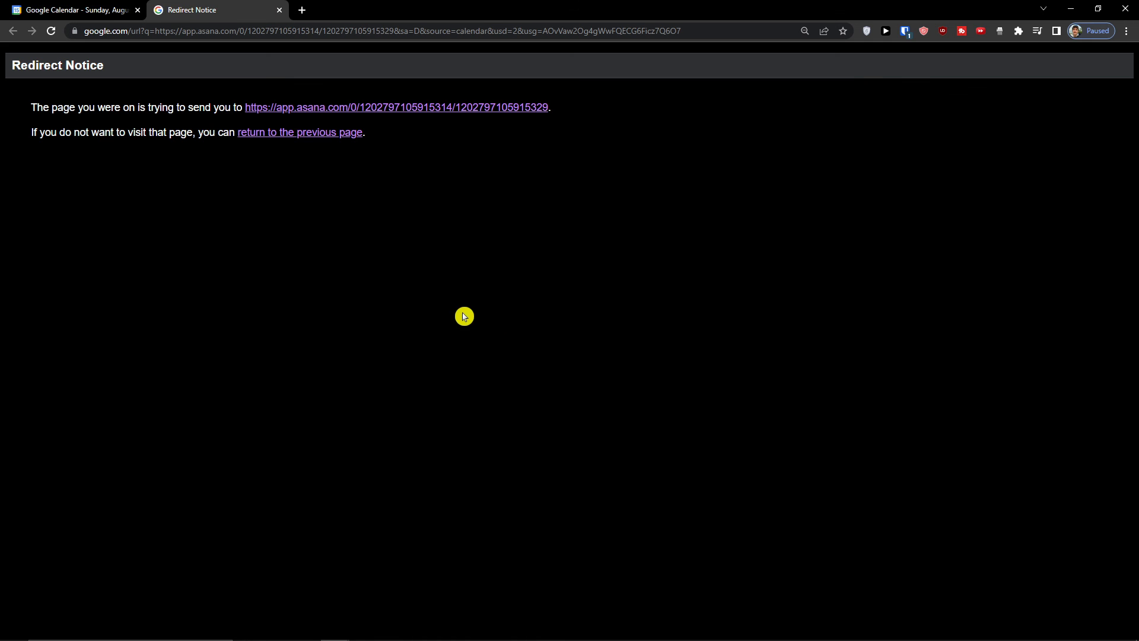
{"action": "left_click", "coordinate": [293, 114]}
Step: Back in Google Calendar, show August 15 with its two synced Asana tasks
{"action": "left_click", "coordinate": [127, 6]}
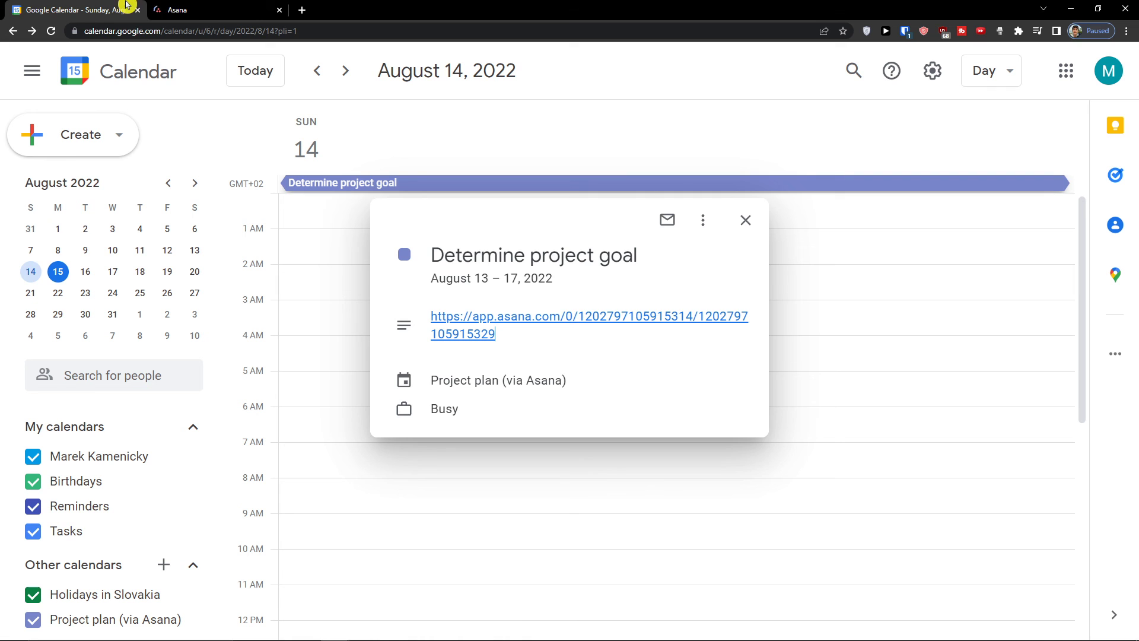
{"action": "left_click", "coordinate": [31, 271]}
{"action": "left_click", "coordinate": [58, 271]}
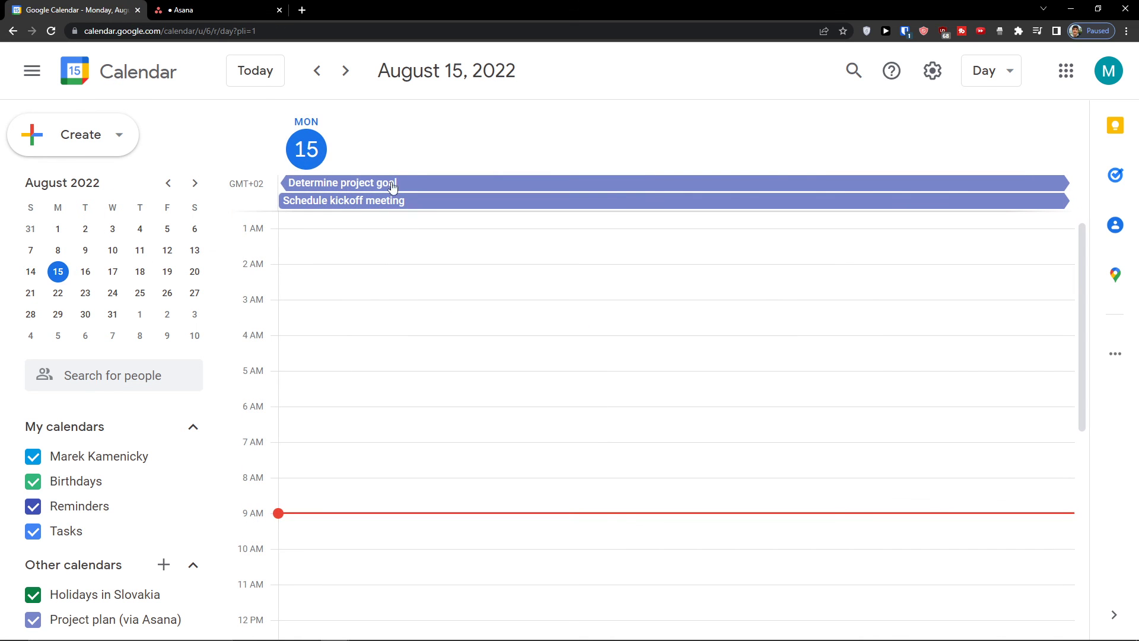
{"action": "scroll", "coordinate": [402, 249], "scroll_direction": "down", "scroll_amount": 2}
{"action": "scroll", "coordinate": [394, 234], "scroll_direction": "up", "scroll_amount": 2}
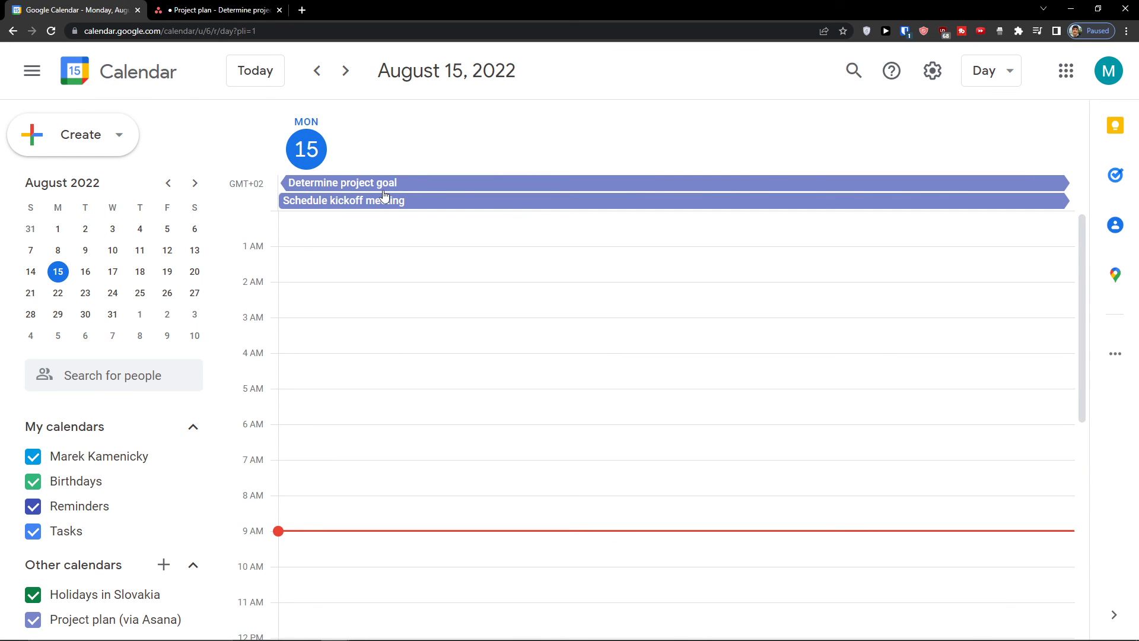